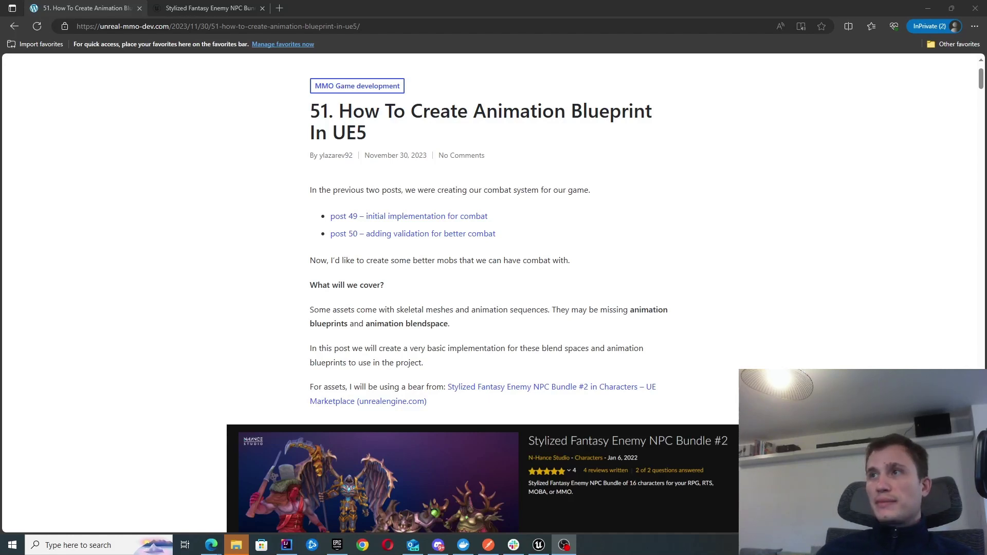
Review the animation blueprint tutorial post and the Stylized Fantasy Enemy NPC Bundle #2 marketplace page, down to the target state machine.
{"action": "scroll", "coordinate": [233, 202], "scroll_direction": "down", "scroll_amount": 3}
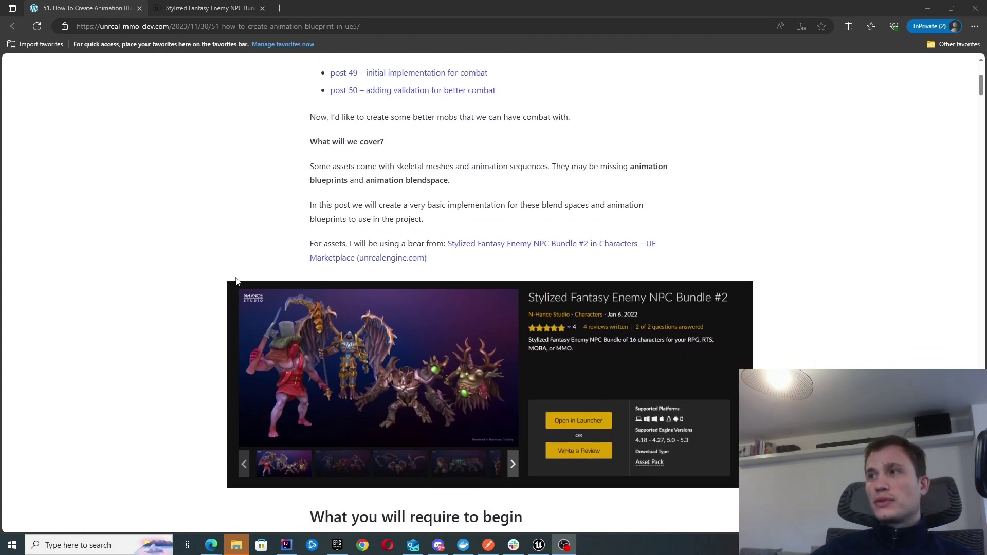
{"action": "key", "text": "ctrl+Tab"}
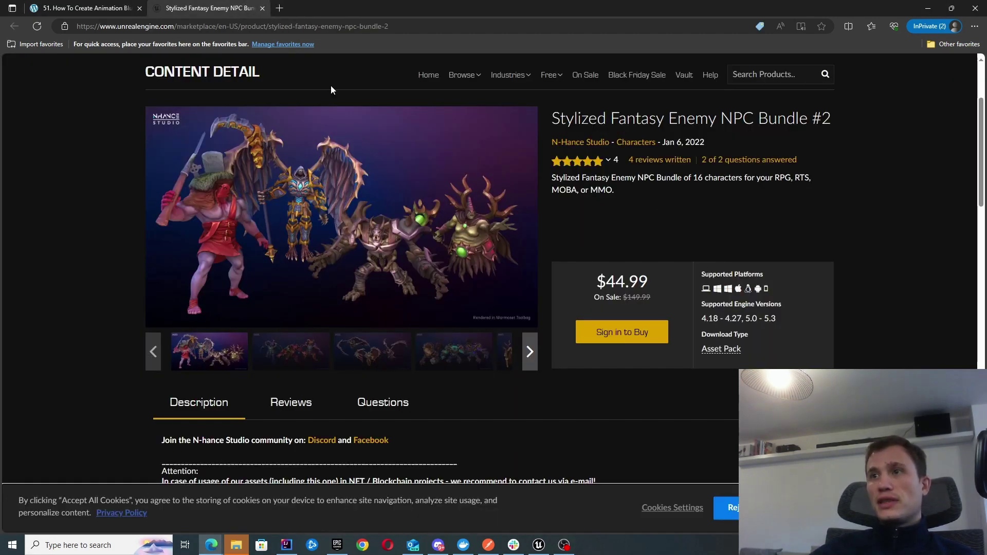
{"action": "left_click", "coordinate": [55, 5]}
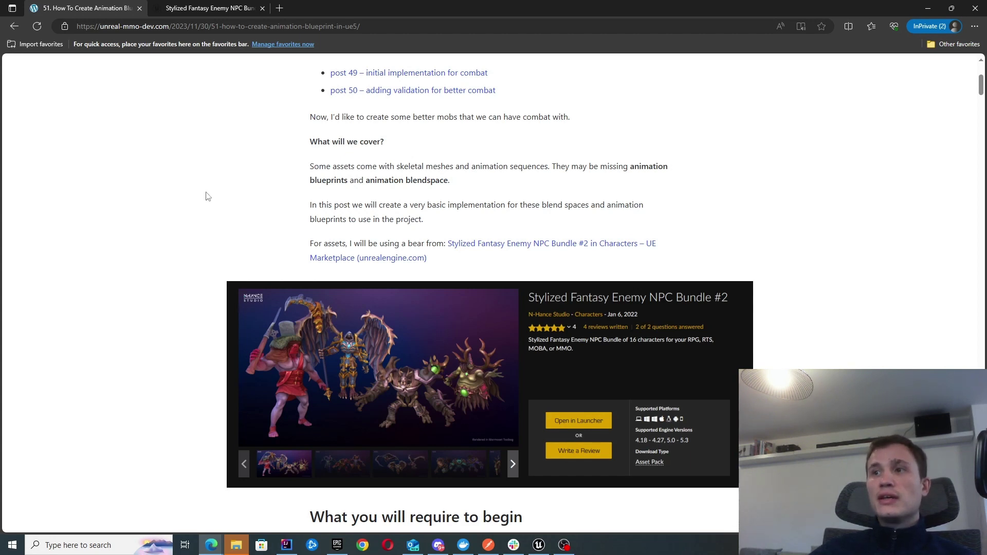
{"action": "scroll", "coordinate": [221, 181], "scroll_direction": "down", "scroll_amount": 20}
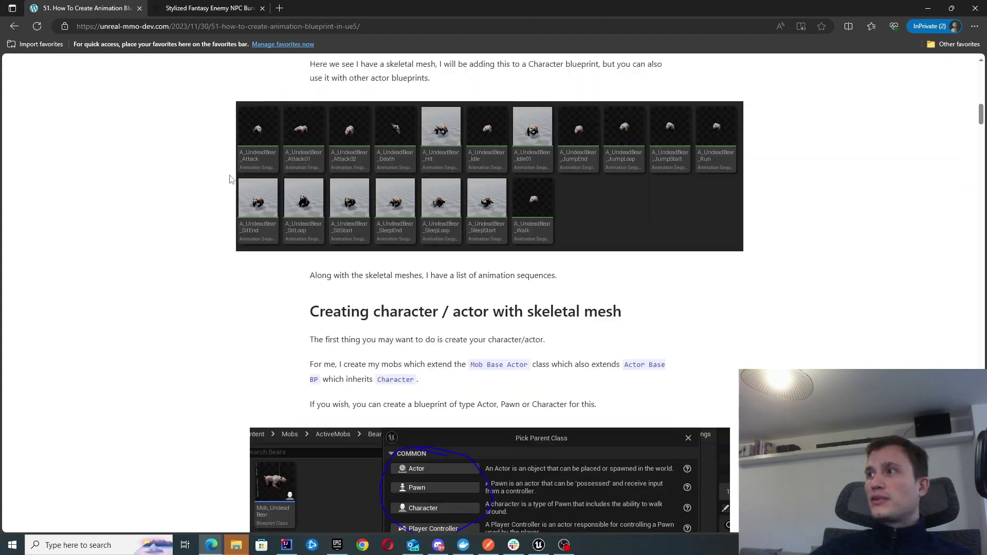
{"action": "scroll", "coordinate": [230, 179], "scroll_direction": "down", "scroll_amount": 20}
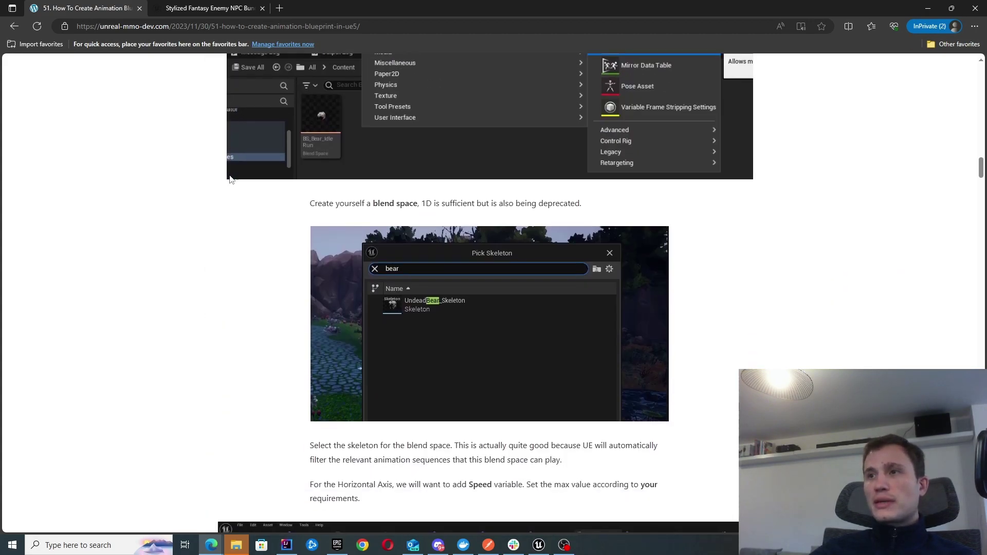
{"action": "scroll", "coordinate": [229, 179], "scroll_direction": "down", "scroll_amount": 20}
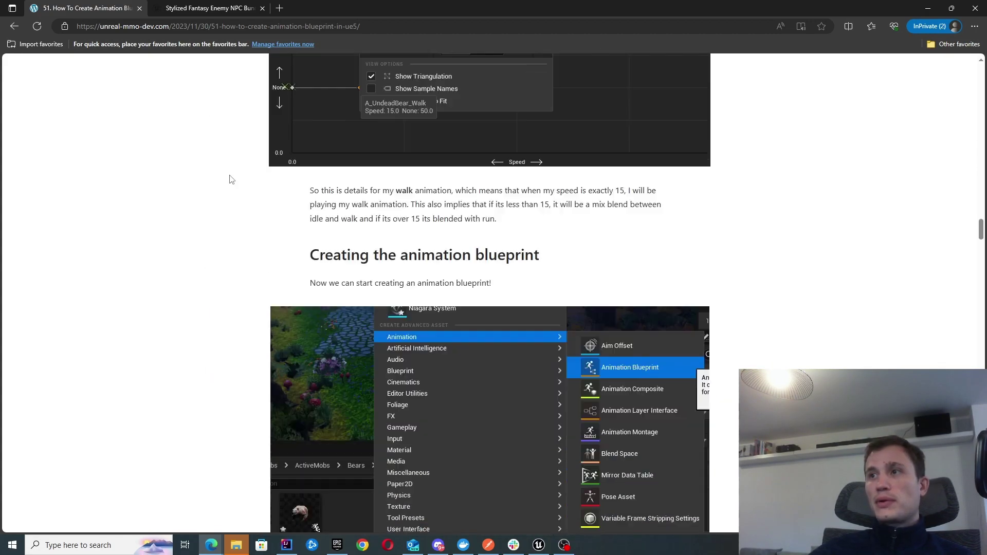
{"action": "scroll", "coordinate": [230, 179], "scroll_direction": "down", "scroll_amount": 7}
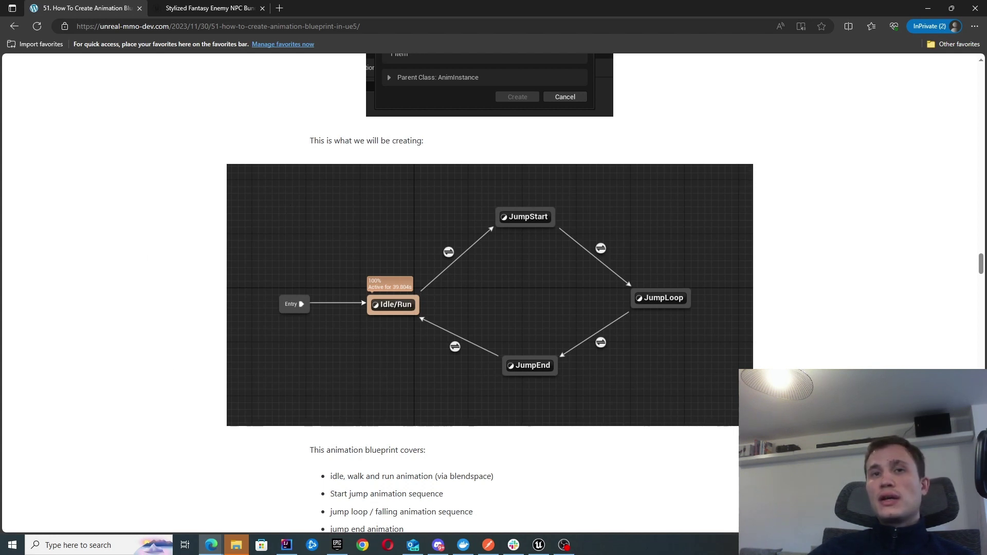
Switch to the OpenMMO preview in Unreal Engine, enter the world, watch the bears' animations while moving around, and end the preview.
{"action": "key", "text": "alt+Tab"}
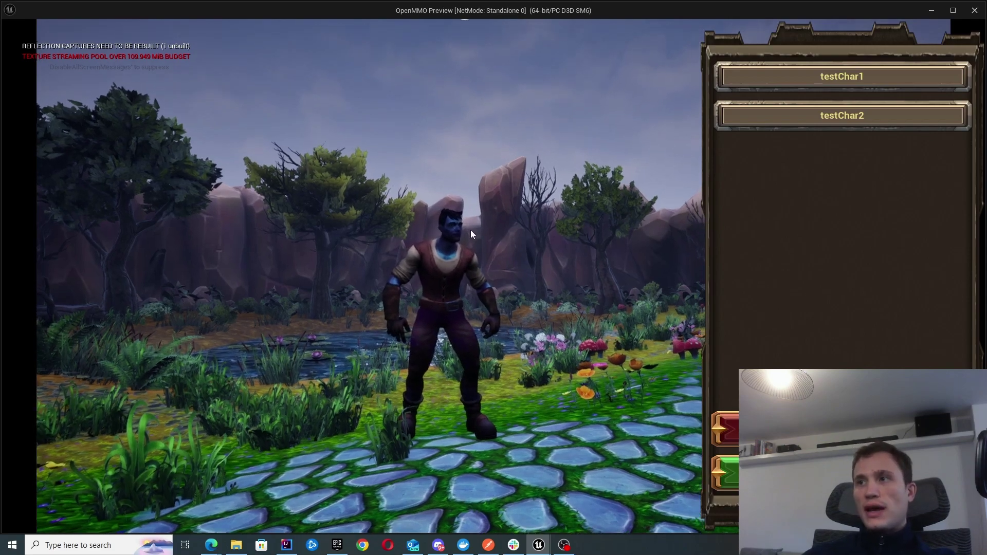
{"action": "left_click", "coordinate": [726, 473]}
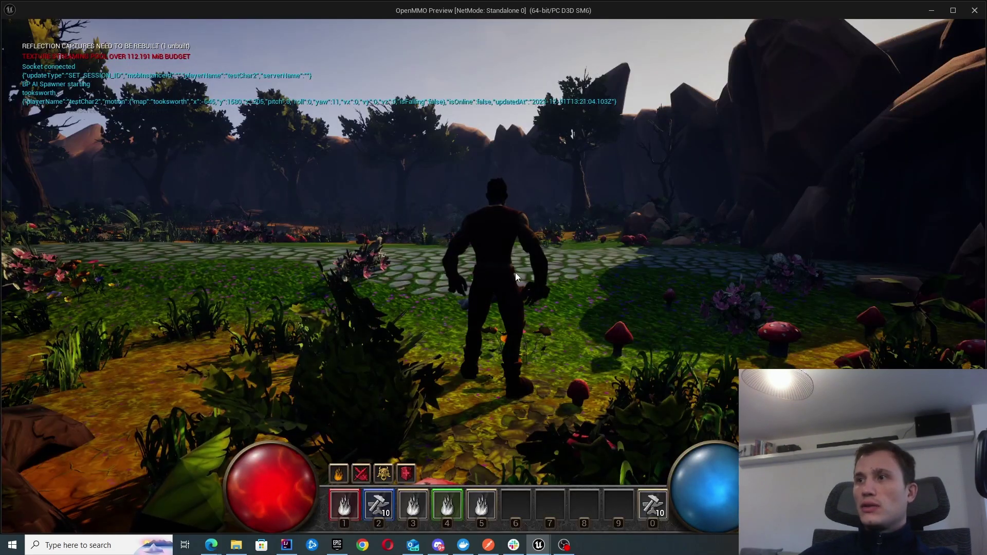
{"action": "key", "text": "w"}
{"action": "key", "text": "a"}
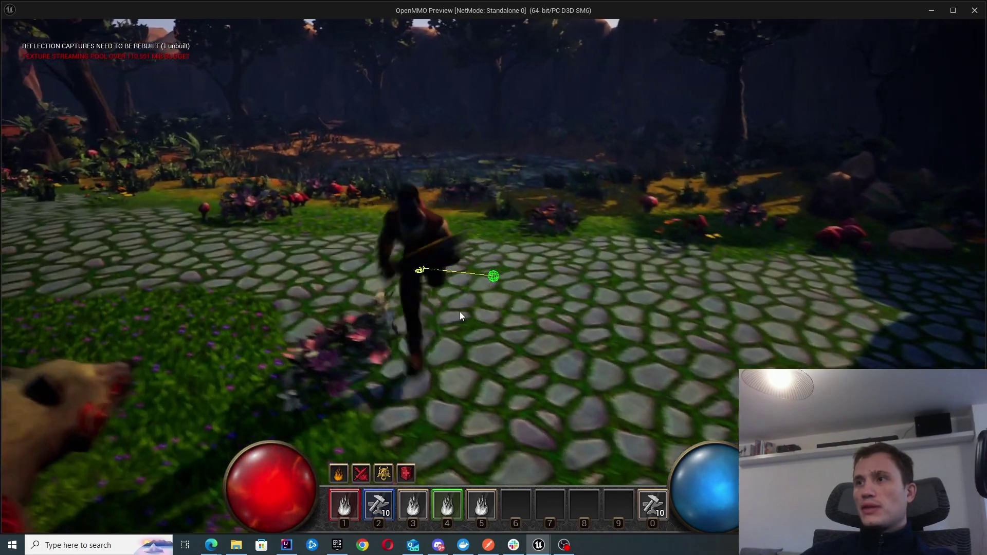
{"action": "key", "text": "w"}
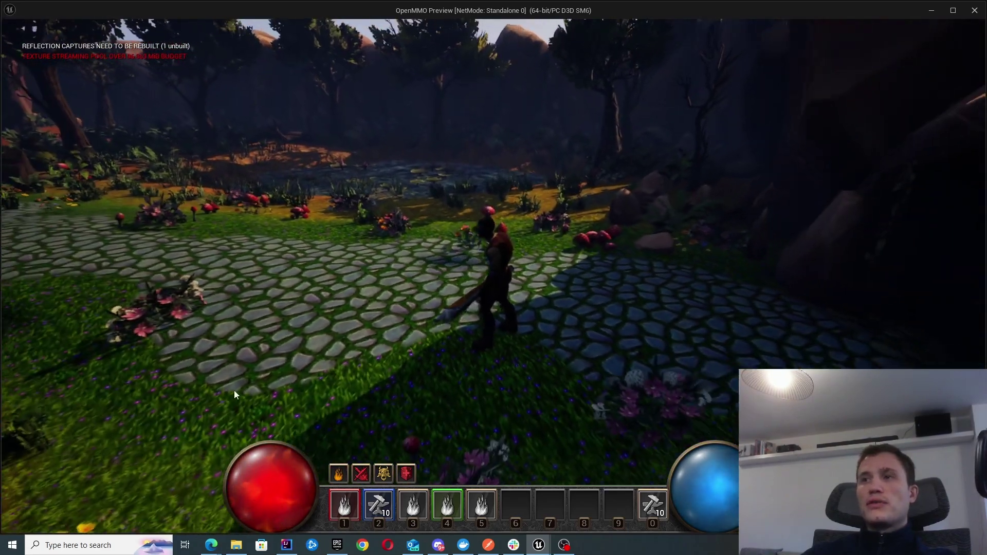
{"action": "key", "text": "w"}
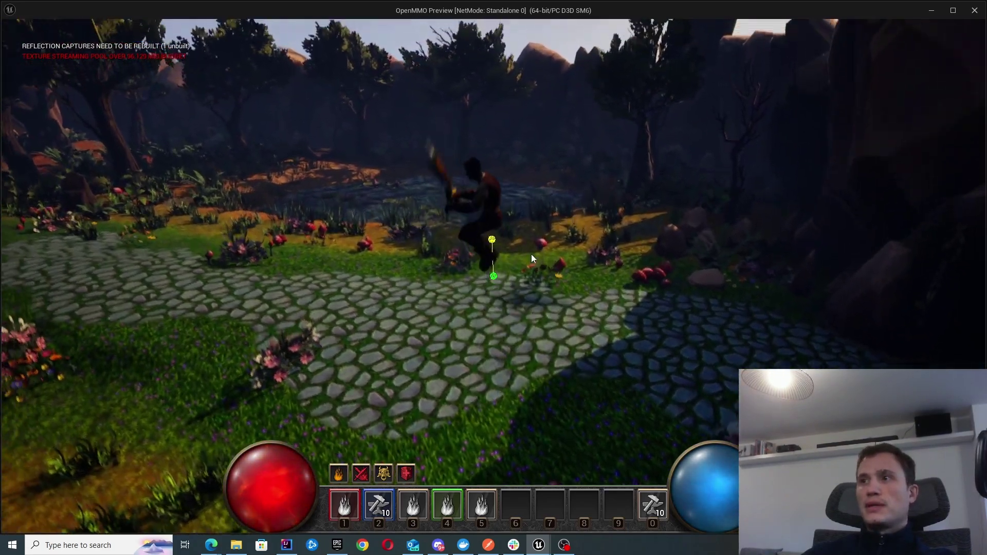
{"action": "key", "text": "a"}
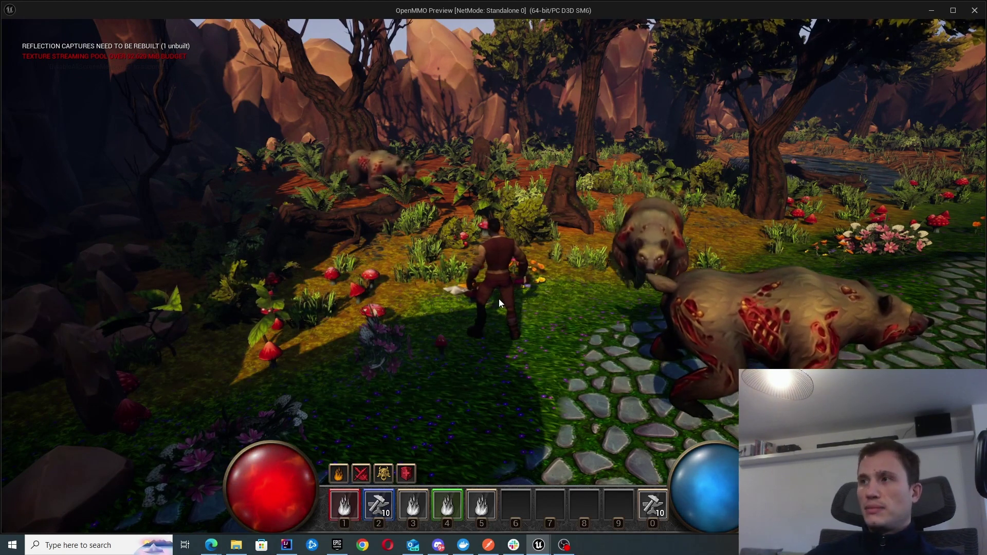
{"action": "right_click_drag", "start_coordinate": [488, 255], "coordinate": [537, 262]}
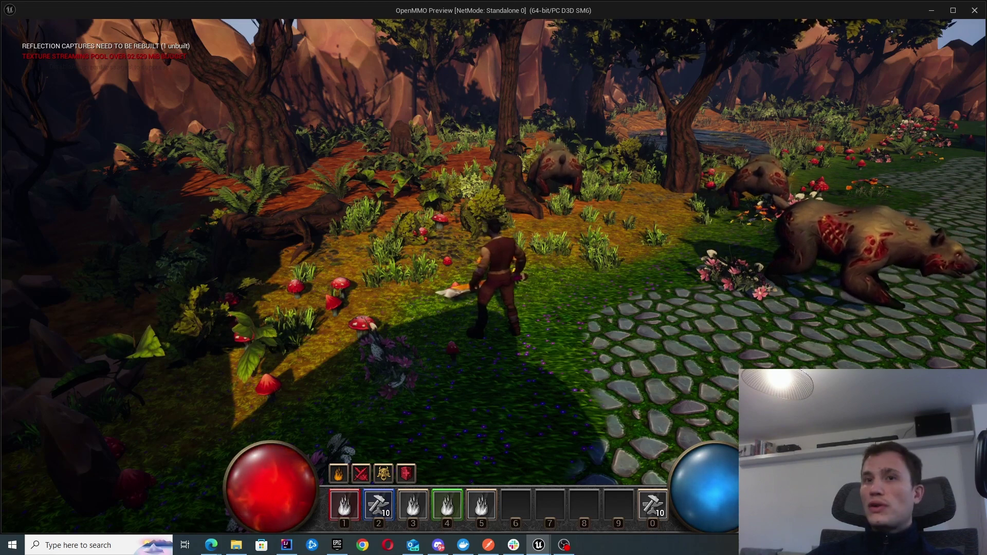
{"action": "key", "text": "Escape"}
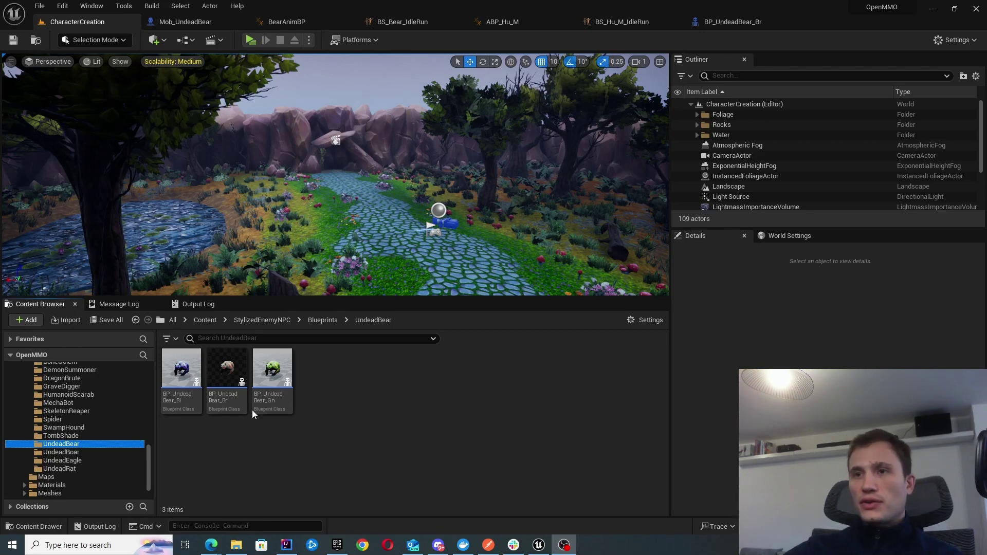
Inspect the BP_UndeadBear_Br blueprint and the animation sequences in the StylizedEnemyNPC Animations/UndeadBear folder.
{"action": "scroll", "coordinate": [72, 425], "scroll_direction": "up", "scroll_amount": 2}
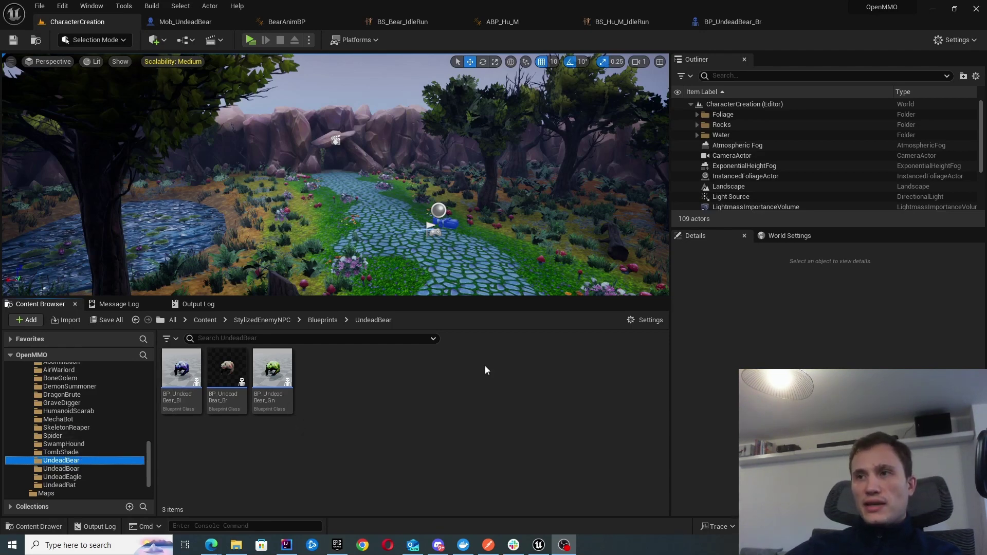
{"action": "double_click", "coordinate": [235, 377]}
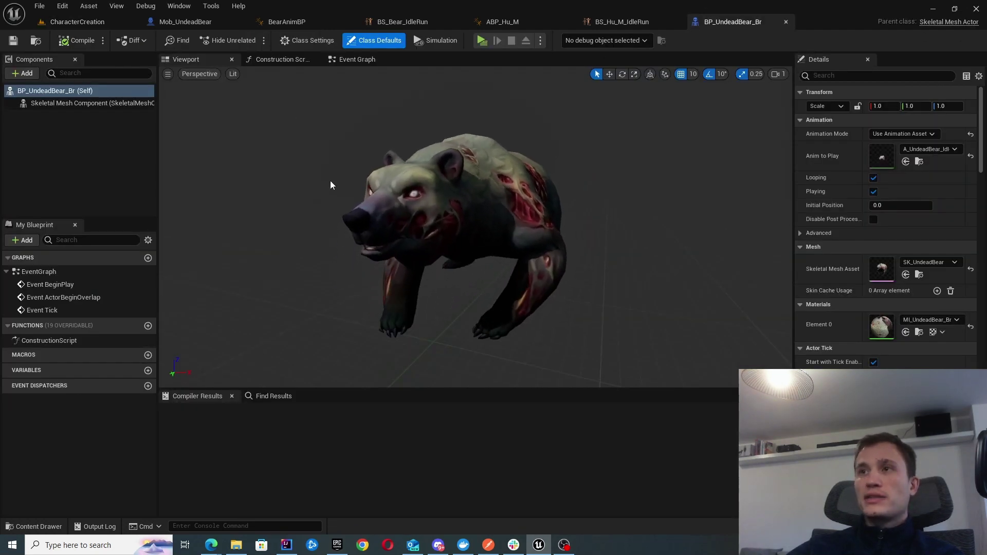
{"action": "left_click", "coordinate": [77, 22]}
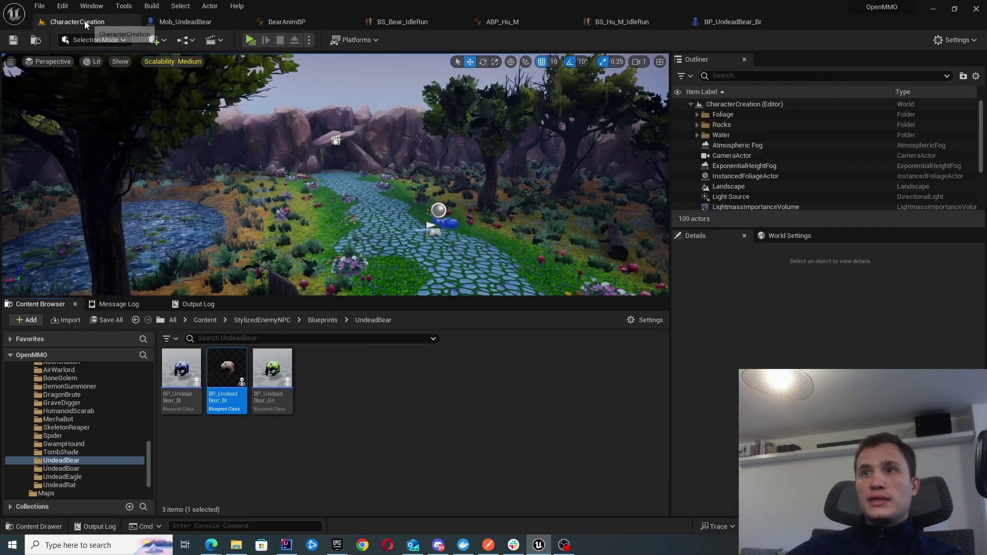
{"action": "scroll", "coordinate": [64, 442], "scroll_direction": "up", "scroll_amount": 2}
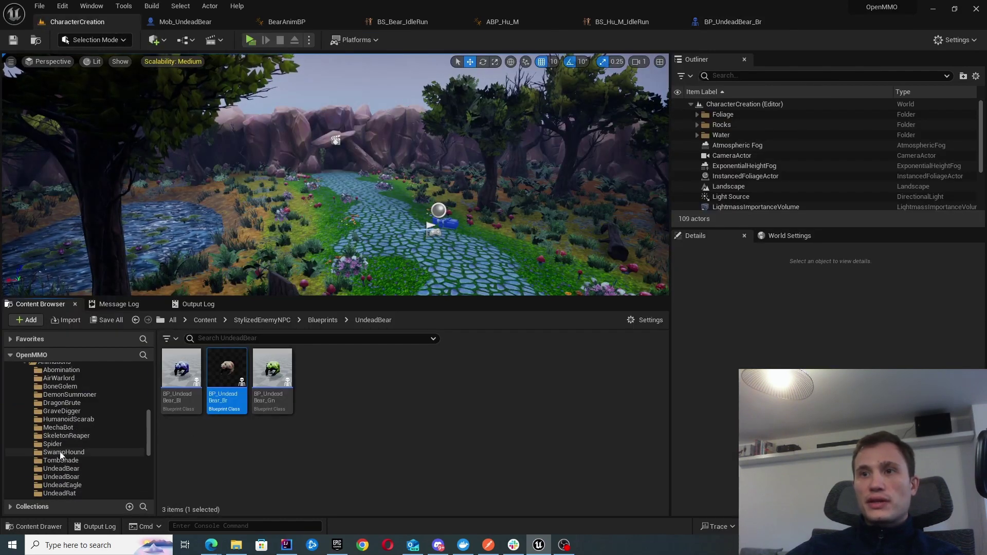
{"action": "left_click", "coordinate": [61, 468]}
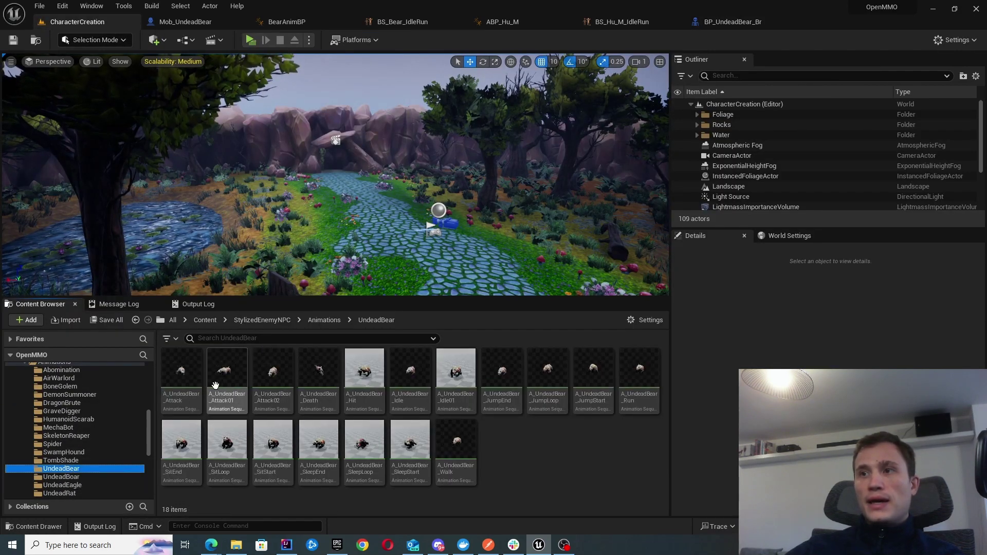
{"action": "left_click", "coordinate": [584, 449]}
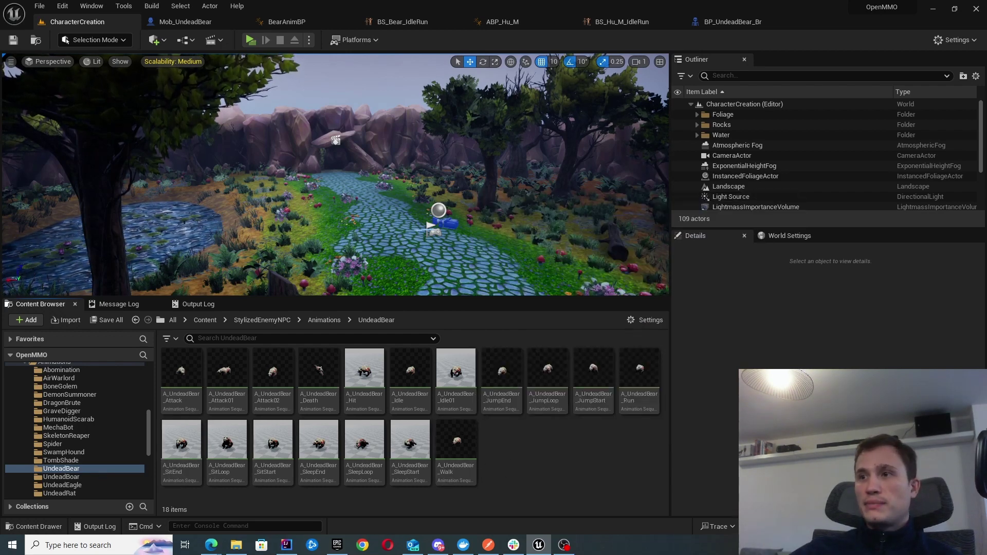
Create a Blend Space for the undead bear skeleton in the Bears/Animation/Blendspaces folder, name it BearTest and open it.
{"action": "key", "text": "ctrl+b"}
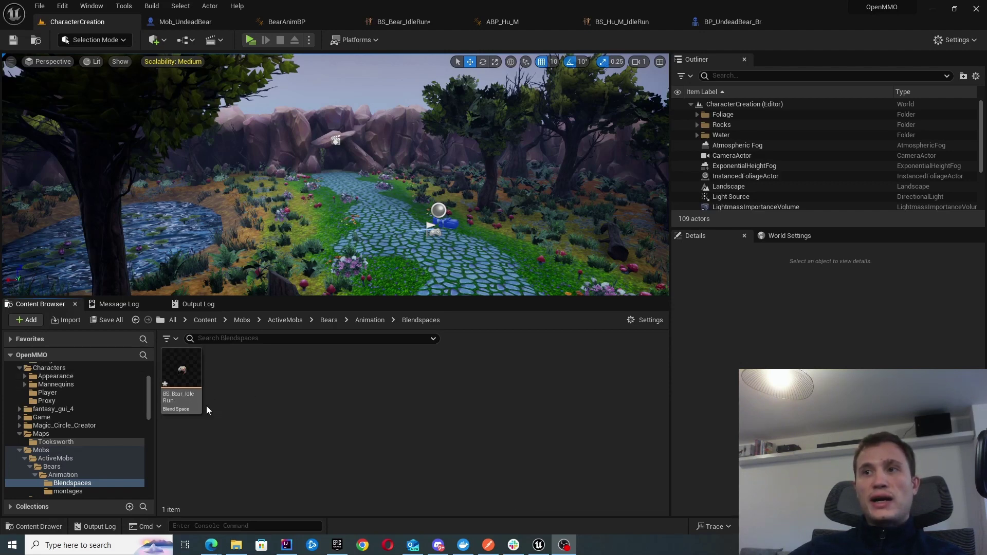
{"action": "right_click", "coordinate": [231, 390]}
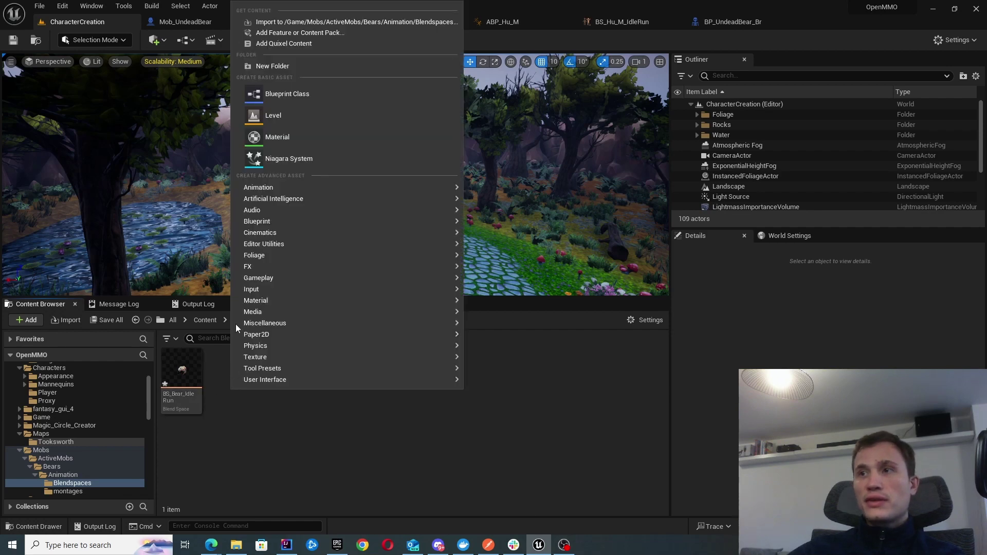
{"action": "mouse_move", "coordinate": [285, 200]}
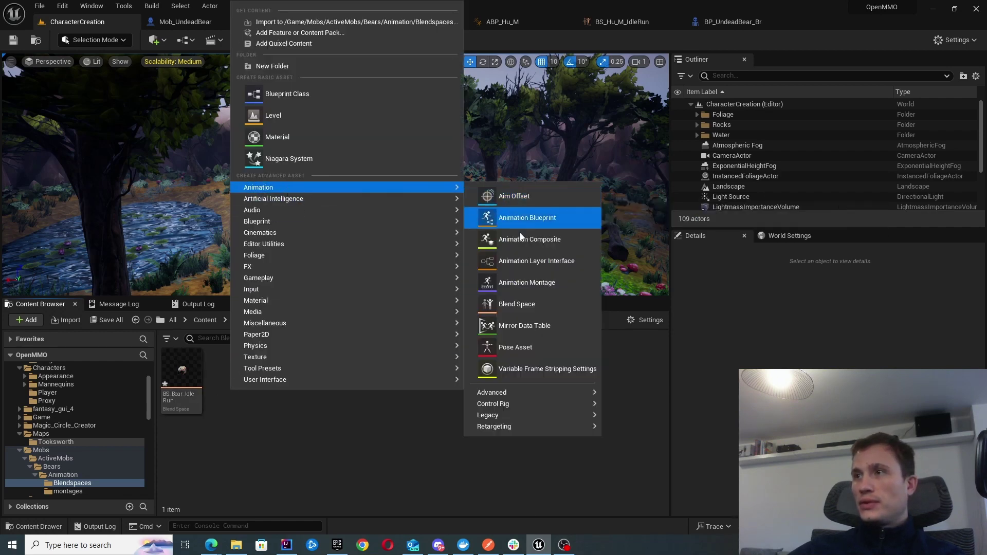
{"action": "left_click", "coordinate": [531, 303]}
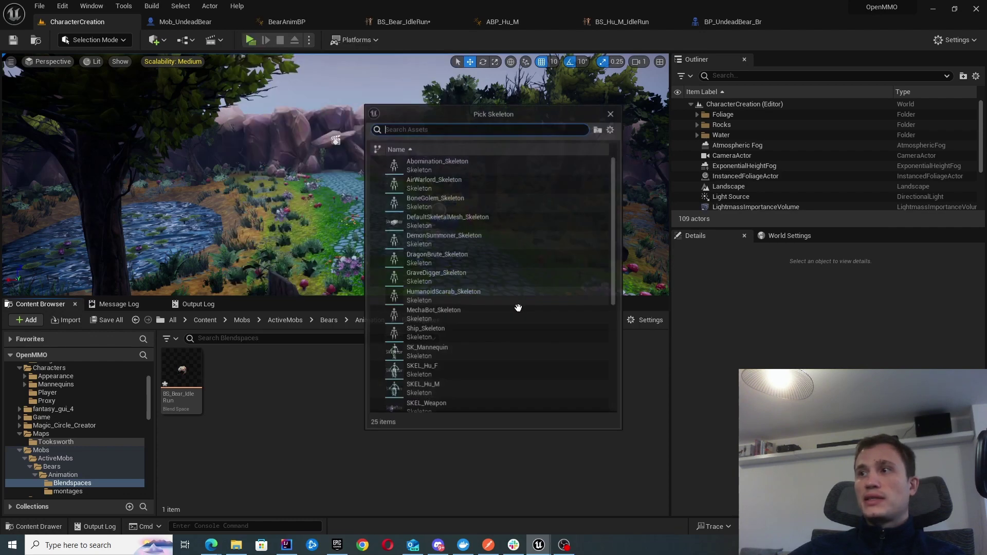
{"action": "type", "text": "bear"}
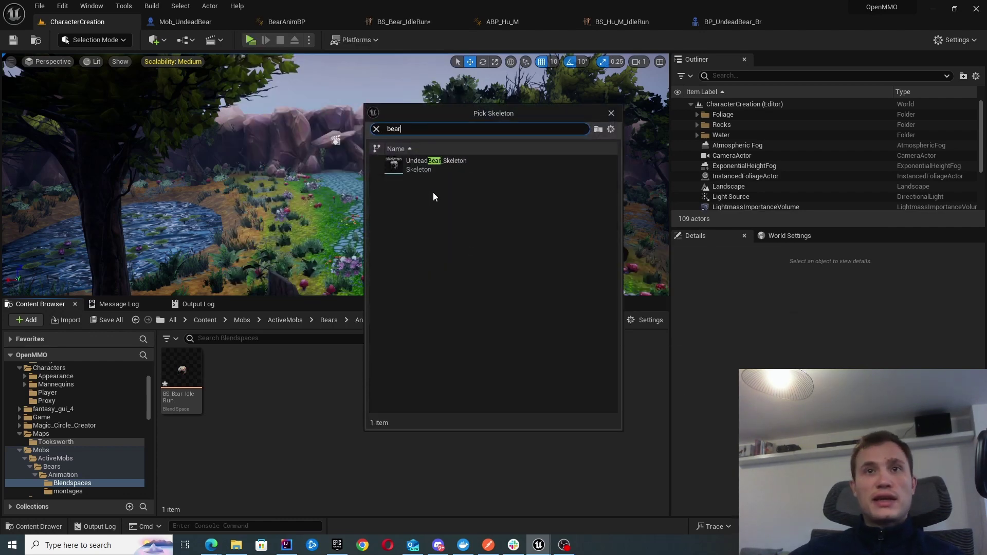
{"action": "left_click", "coordinate": [437, 165]}
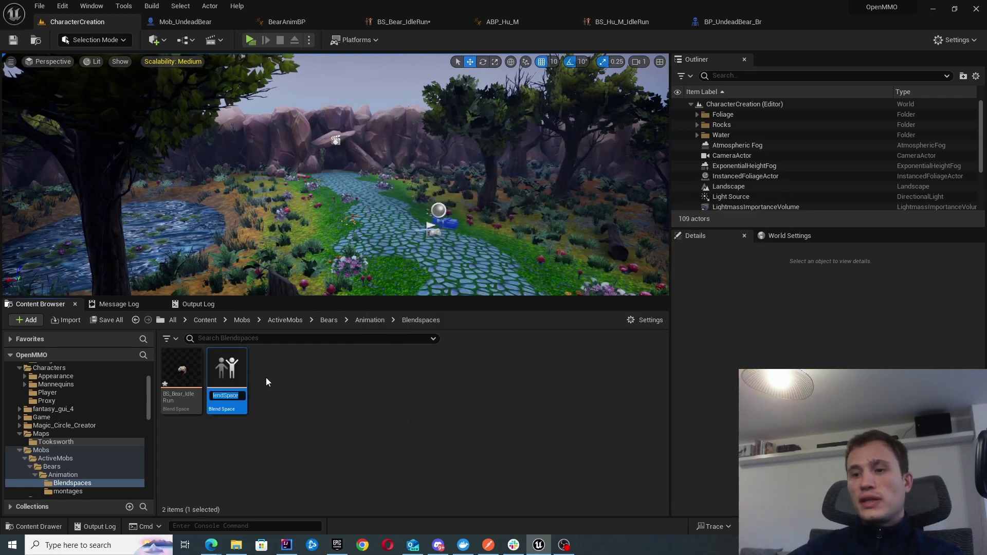
{"action": "type", "text": "BearTest"}
{"action": "key", "text": "Return"}
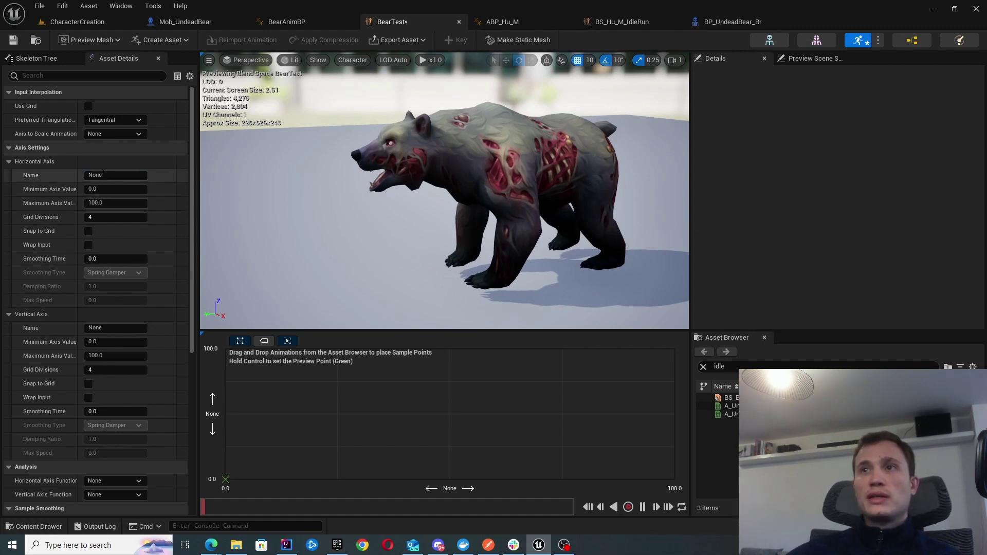
Name the horizontal axis of the BearTest blend space Speed.
{"action": "left_click", "coordinate": [101, 175]}
{"action": "type", "text": "Speed"}
{"action": "key", "text": "Return"}
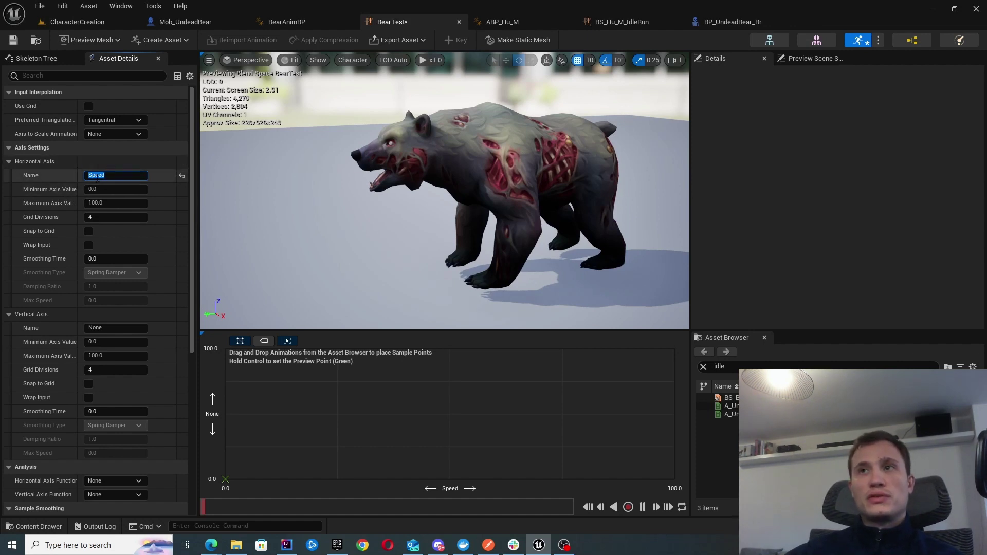
Try a minimum value of -100 on the Speed axis and restore it to 0.
{"action": "left_click", "coordinate": [105, 204]}
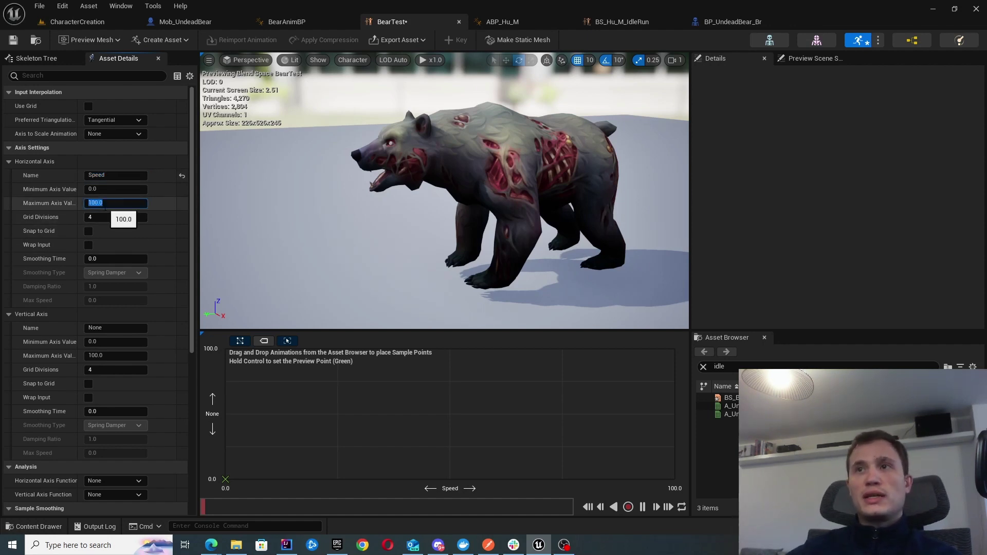
{"action": "left_click", "coordinate": [127, 190]}
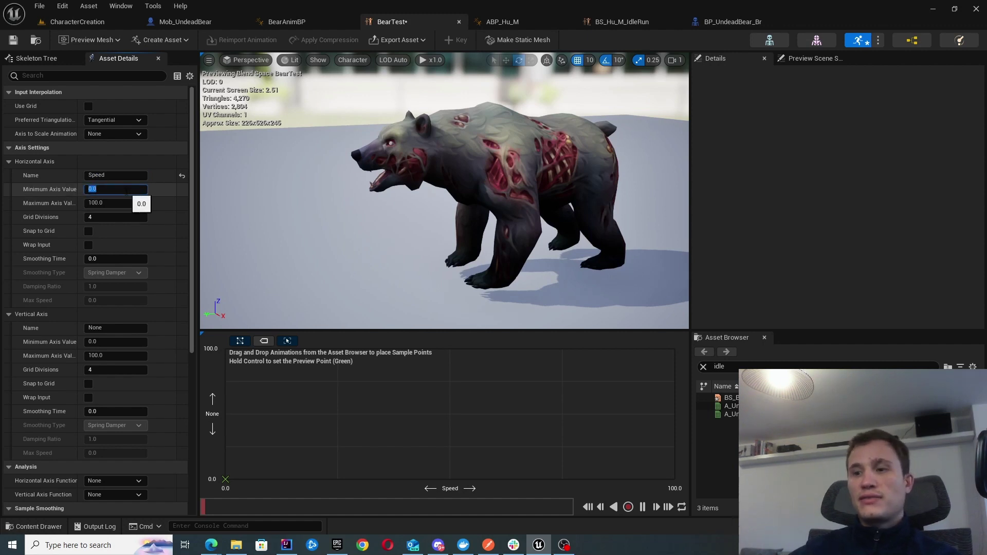
{"action": "type", "text": "-100"}
{"action": "key", "text": "Return"}
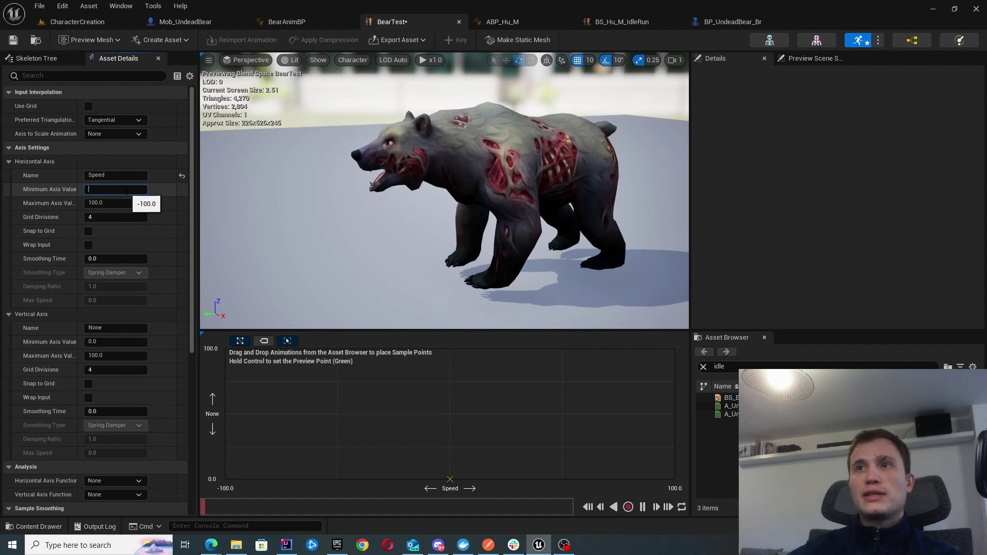
{"action": "type", "text": "0"}
{"action": "key", "text": "Return"}
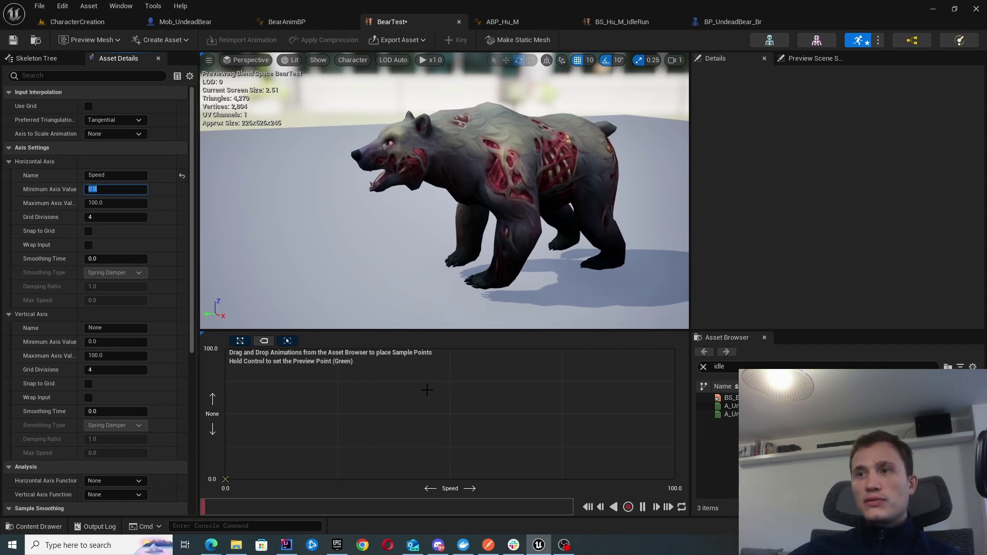
Find the undead bear's idle animation and add it to the blend space as a sample near the low-speed end.
{"action": "left_click", "coordinate": [486, 415]}
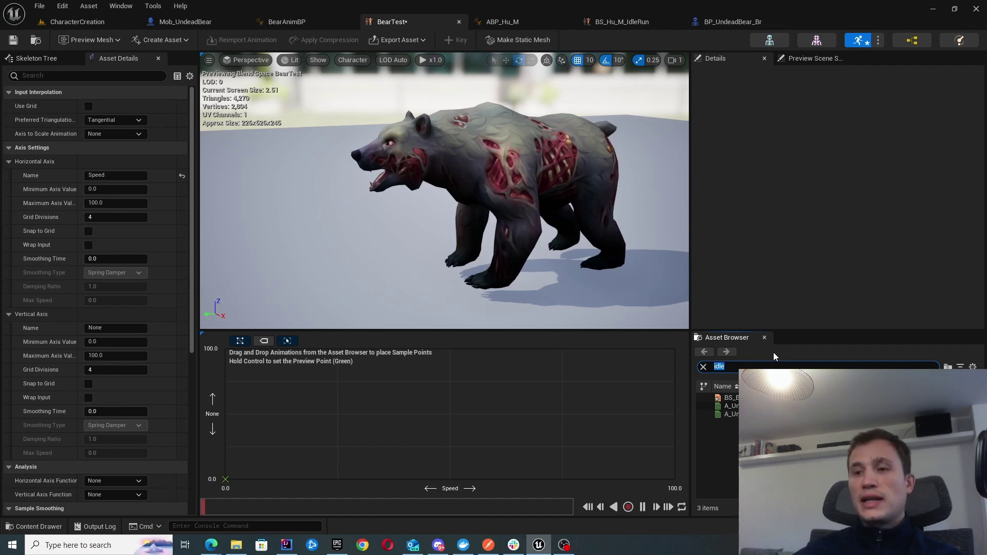
{"action": "type", "text": "idle"}
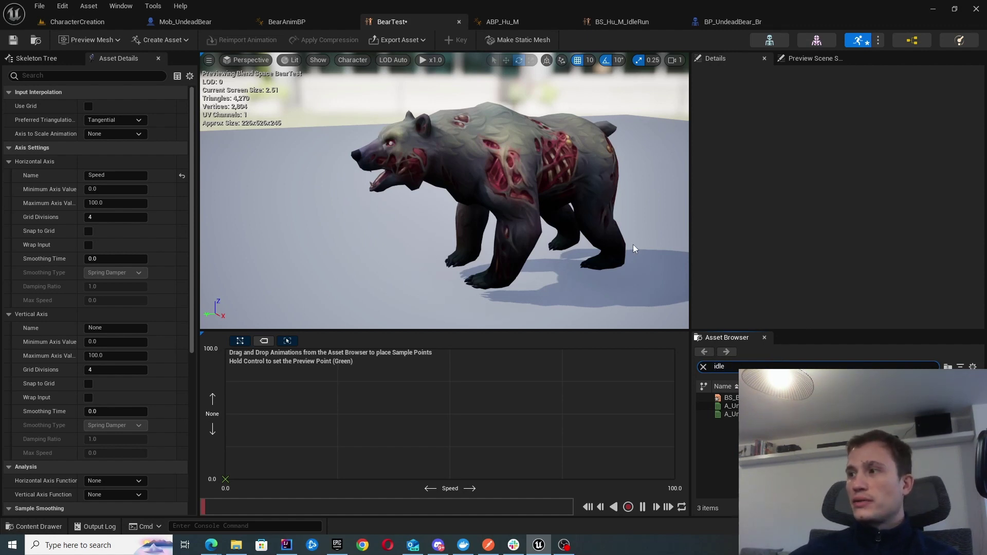
{"action": "left_click_drag", "start_coordinate": [729, 405], "coordinate": [255, 417]}
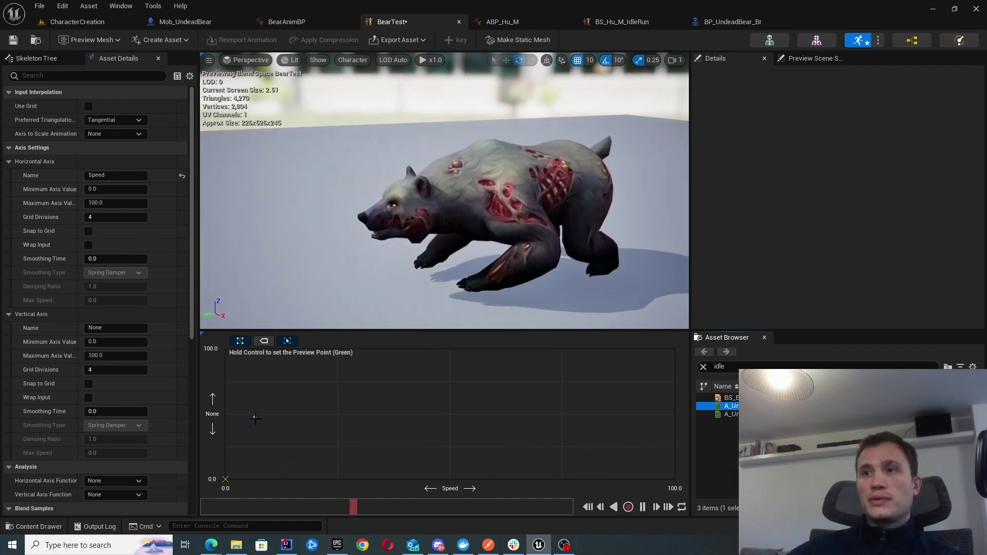
Set the idle sample's Speed to 0 and its value on the unnamed vertical axis to 50.
{"action": "right_click", "coordinate": [255, 418]}
{"action": "left_click", "coordinate": [370, 340]}
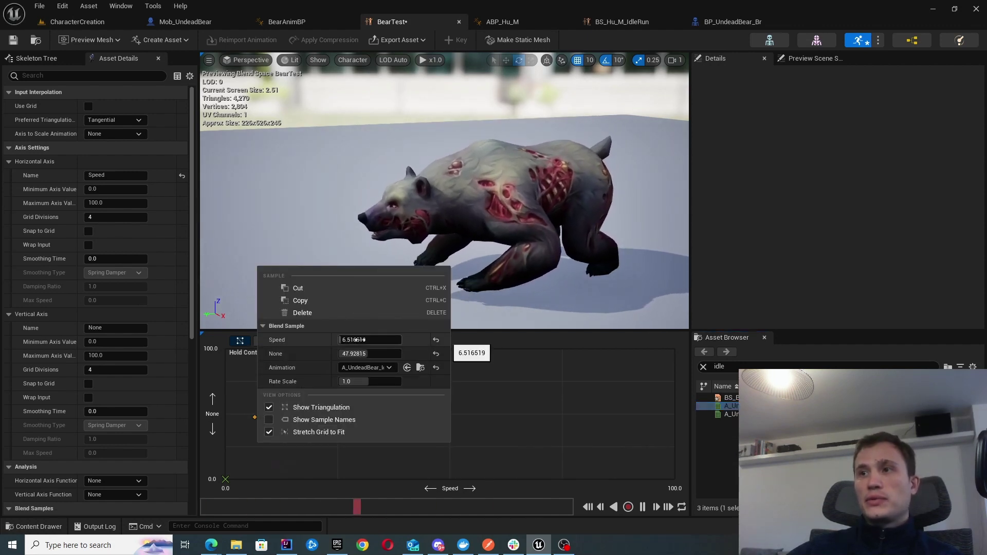
{"action": "type", "text": "0"}
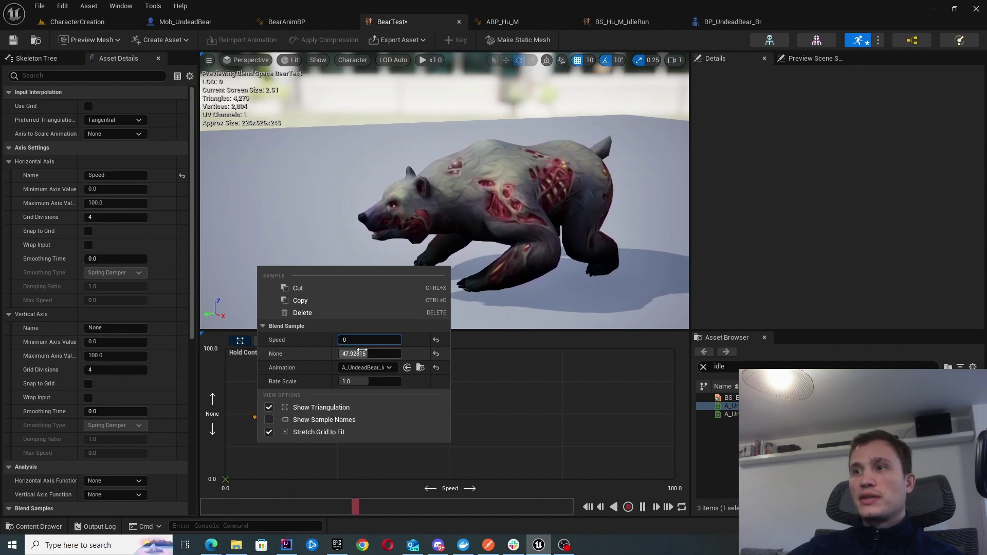
{"action": "key", "text": "Tab"}
{"action": "type", "text": "50"}
{"action": "key", "text": "Return"}
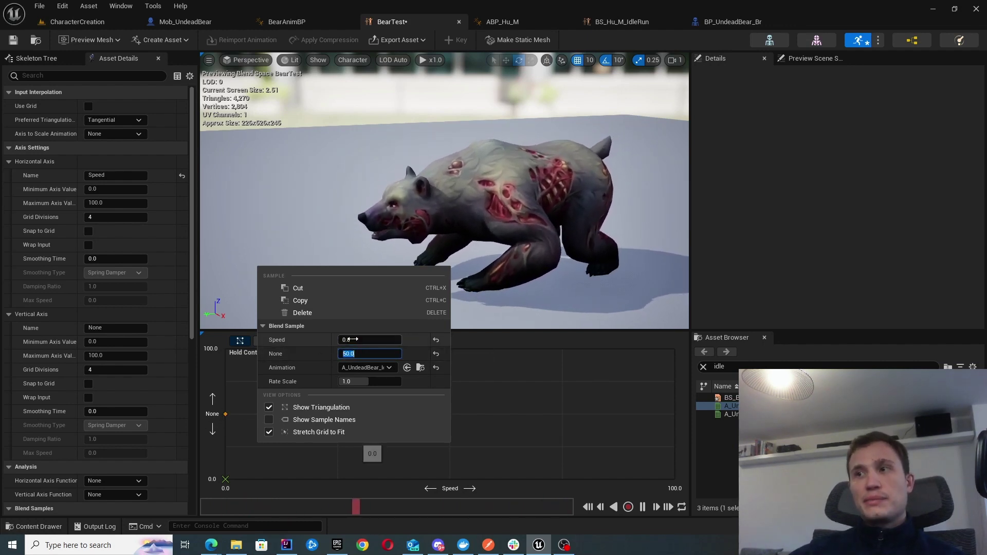
{"action": "left_click", "coordinate": [489, 216]}
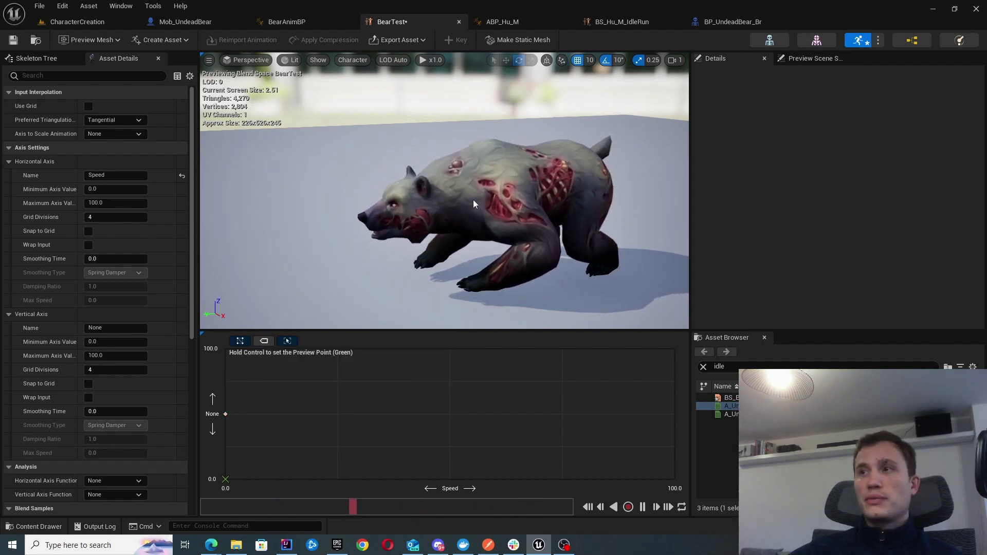
Find the undead bear's walk animation and add it as a sample at about Speed 8, beside the idle sample.
{"action": "left_click", "coordinate": [730, 366]}
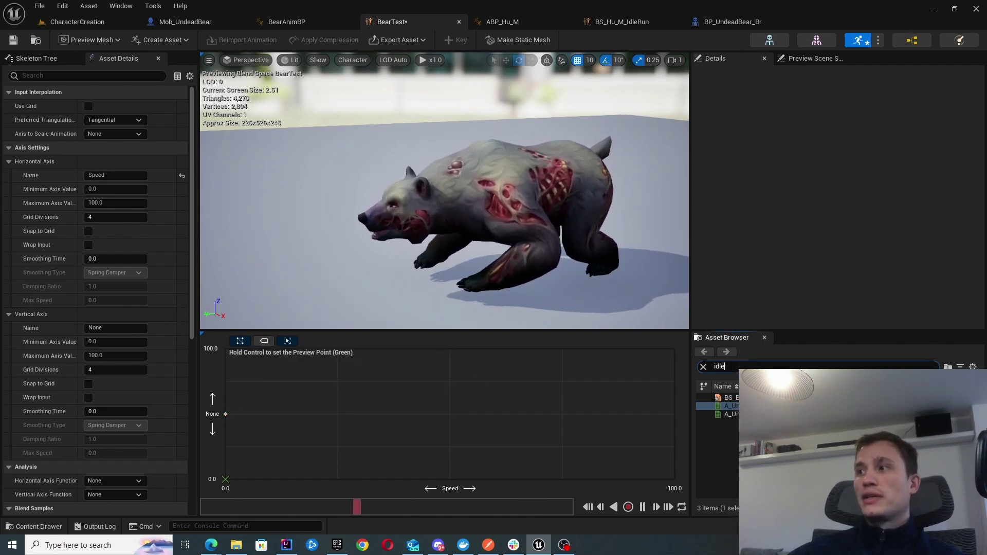
{"action": "key", "text": "BackSpace"}
{"action": "key", "text": "BackSpace"}
{"action": "key", "text": "BackSpace"}
{"action": "key", "text": "BackSpace"}
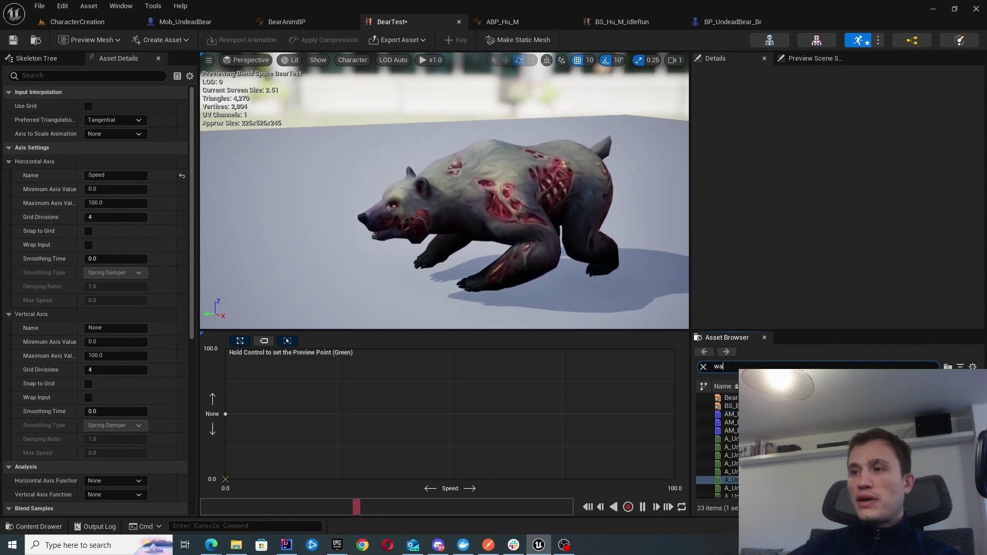
{"action": "type", "text": "walk"}
{"action": "left_click_drag", "start_coordinate": [730, 397], "coordinate": [262, 415]}
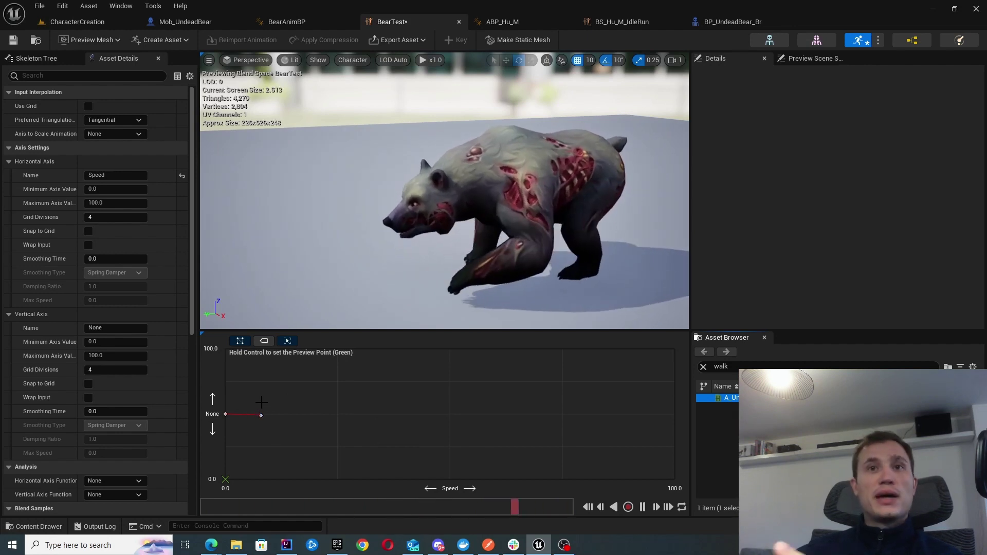
Set the walk sample's Speed to 15 and its vertical axis value to 50.
{"action": "right_click", "coordinate": [261, 415]}
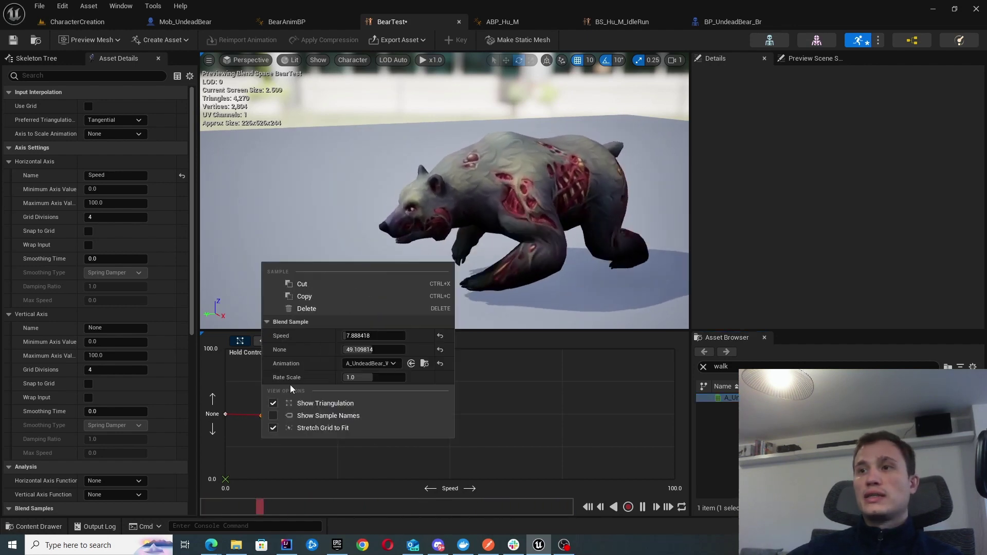
{"action": "left_click", "coordinate": [375, 336]}
{"action": "type", "text": "15"}
{"action": "key", "text": "Return"}
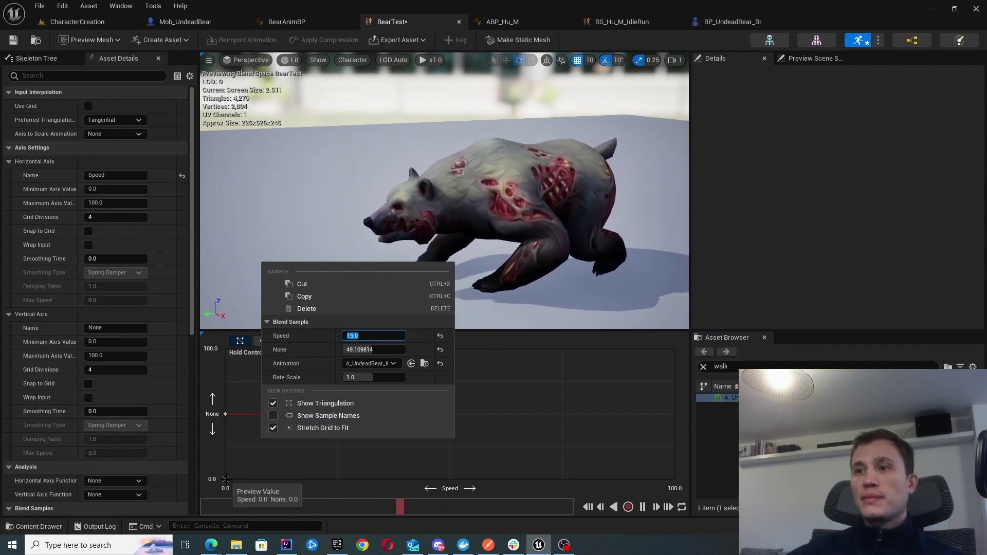
{"action": "left_click", "coordinate": [242, 396]}
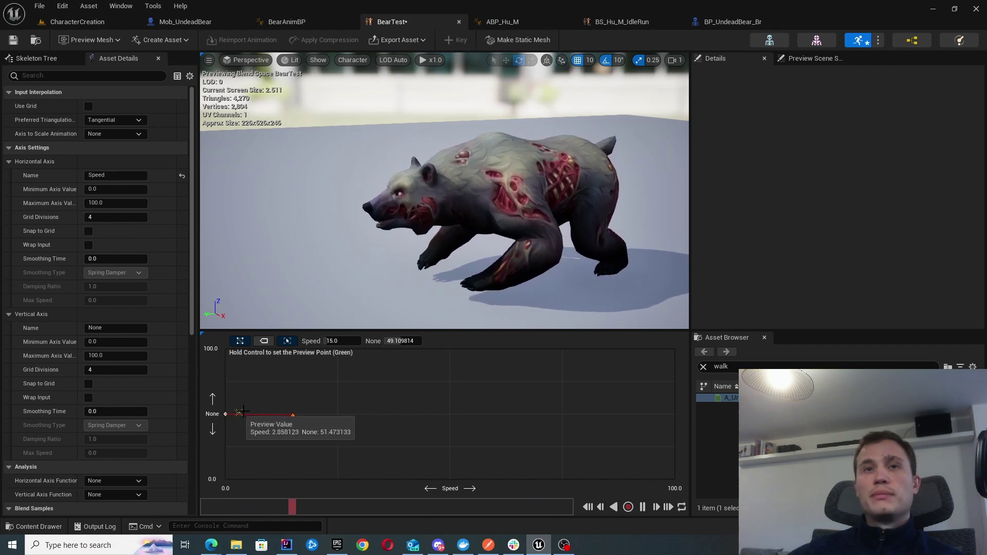
{"action": "right_click", "coordinate": [286, 415]}
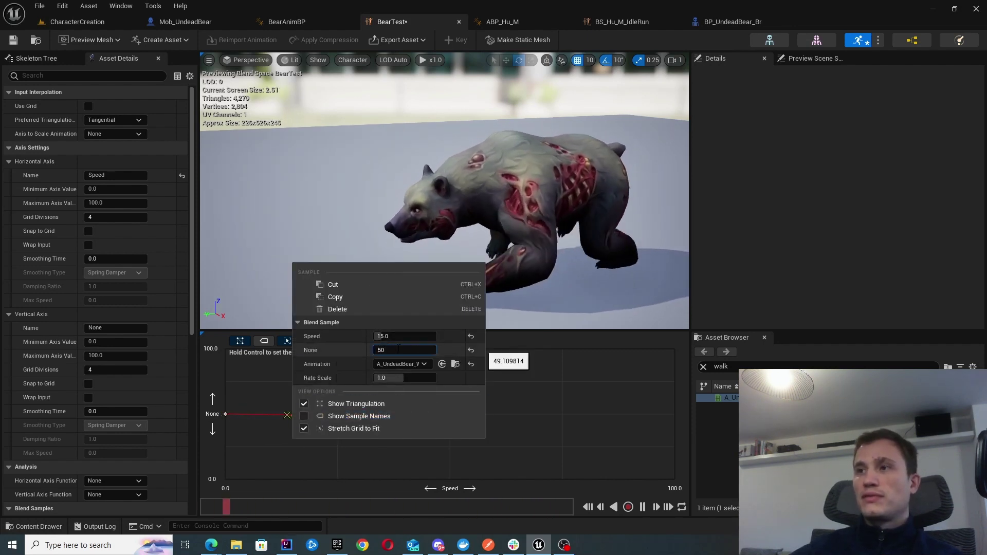
{"action": "key", "text": "Escape"}
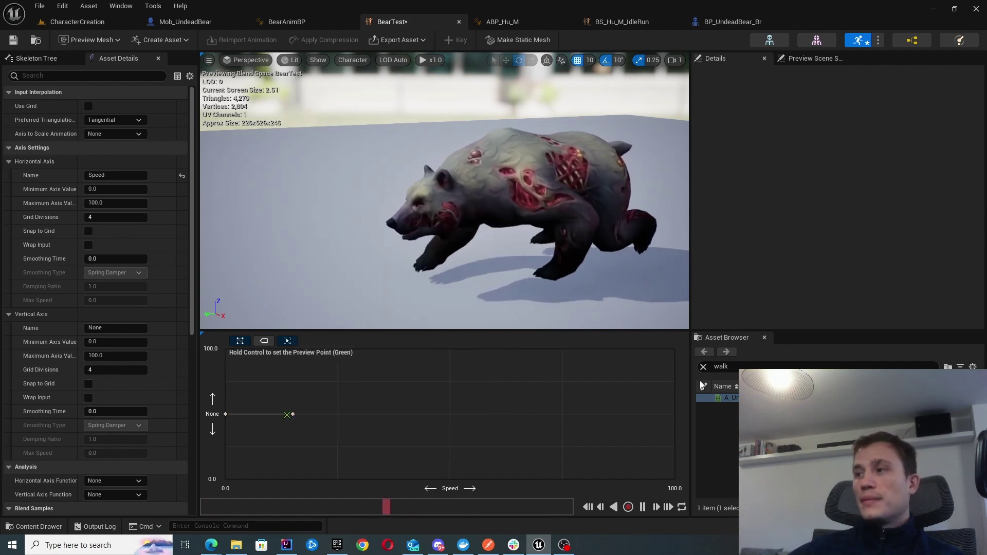
Add the A_UndeadBear_Run animation as a sample at Speed 45 and vertical value 50, level with the idle and walk samples.
{"action": "type", "text": "r"}
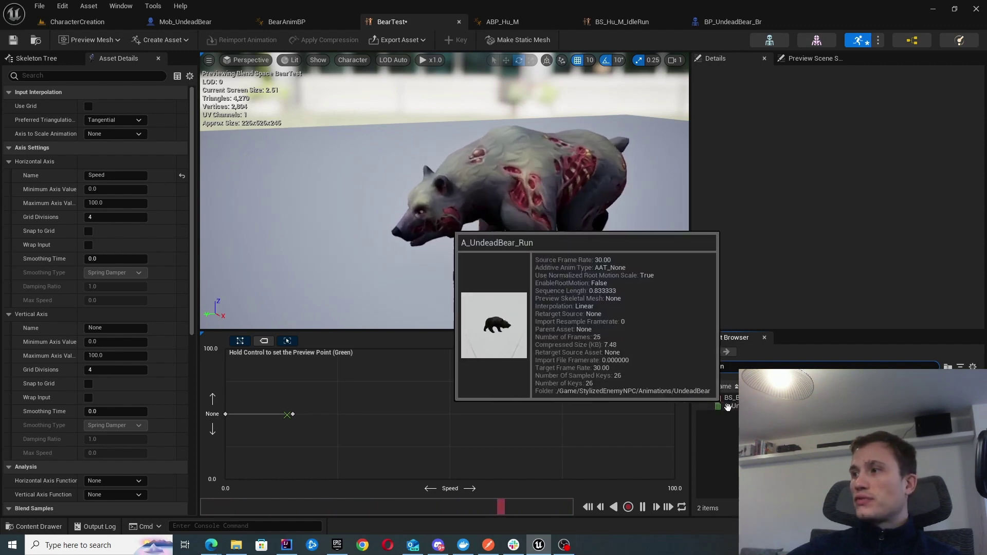
{"action": "left_click_drag", "start_coordinate": [735, 405], "coordinate": [412, 415]}
{"action": "right_click", "coordinate": [415, 413]}
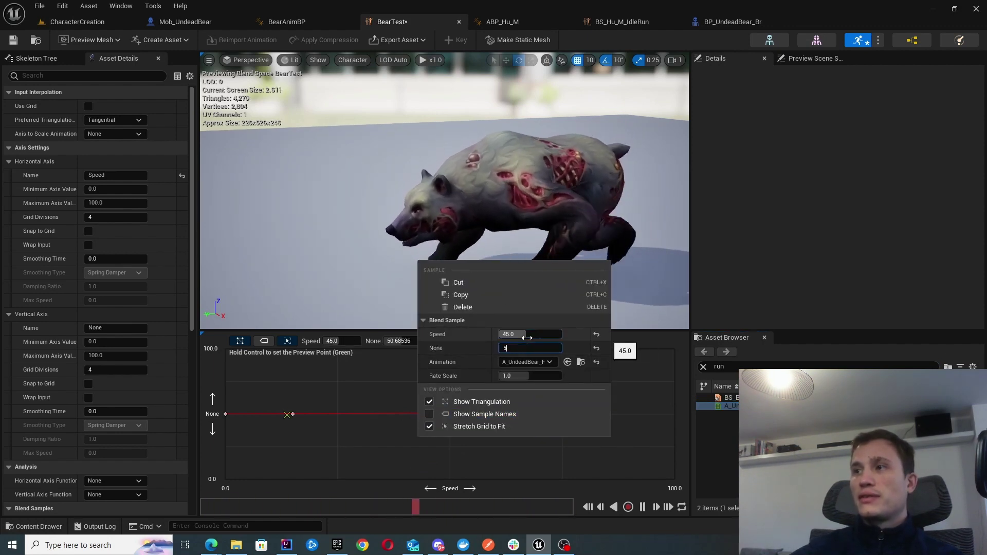
{"action": "left_click", "coordinate": [375, 365]}
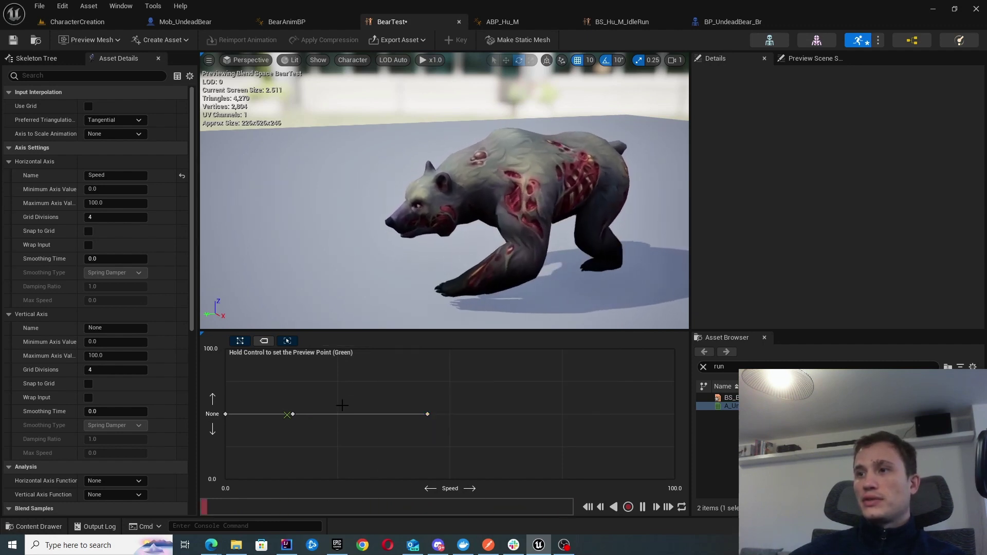
Preview the blending between the idle, walk and run samples by moving the preview point along the Speed axis.
{"action": "left_click_drag", "start_coordinate": [365, 414], "coordinate": [429, 414], "text": "ctrl"}
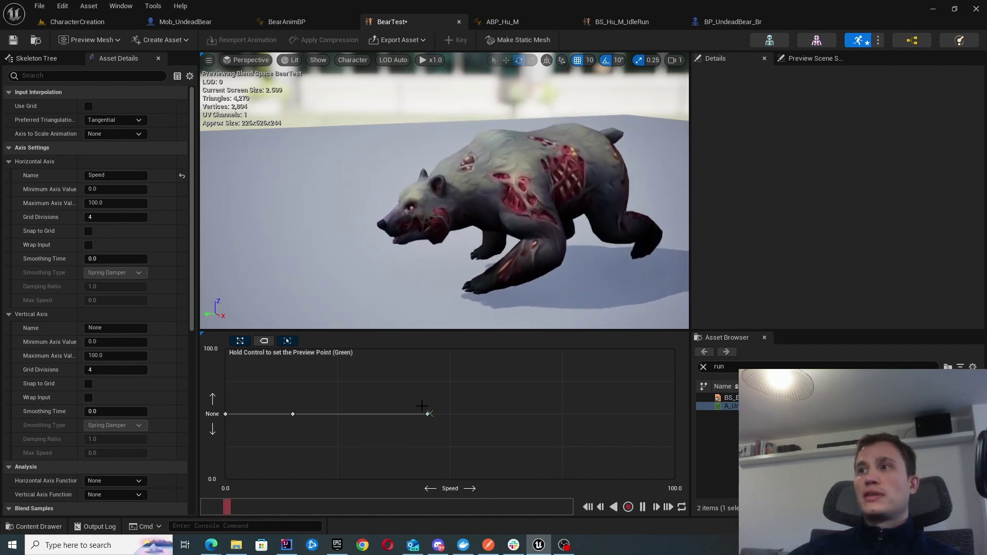
{"action": "left_click_drag", "start_coordinate": [426, 411], "coordinate": [347, 408], "text": "ctrl"}
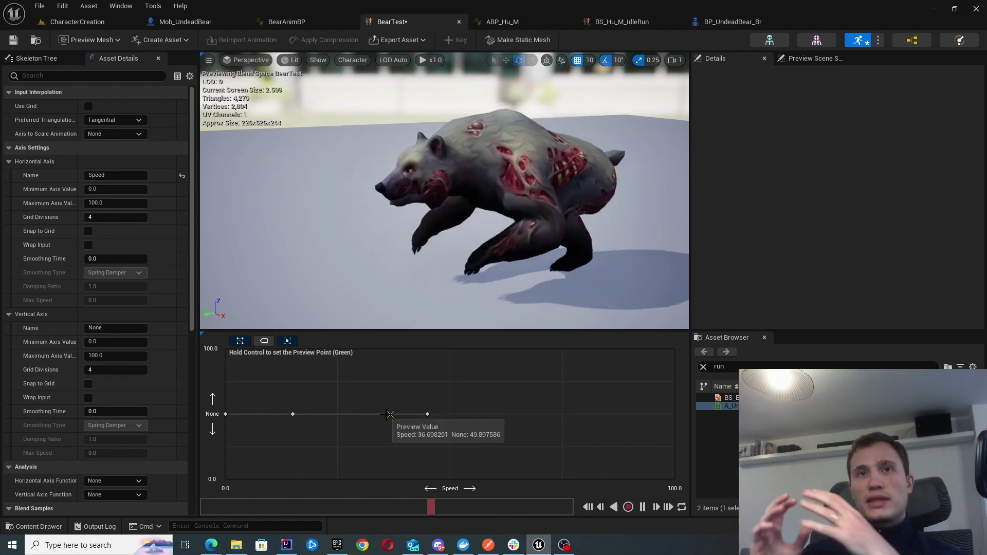
{"action": "left_click_drag", "start_coordinate": [389, 415], "coordinate": [395, 404], "text": "ctrl"}
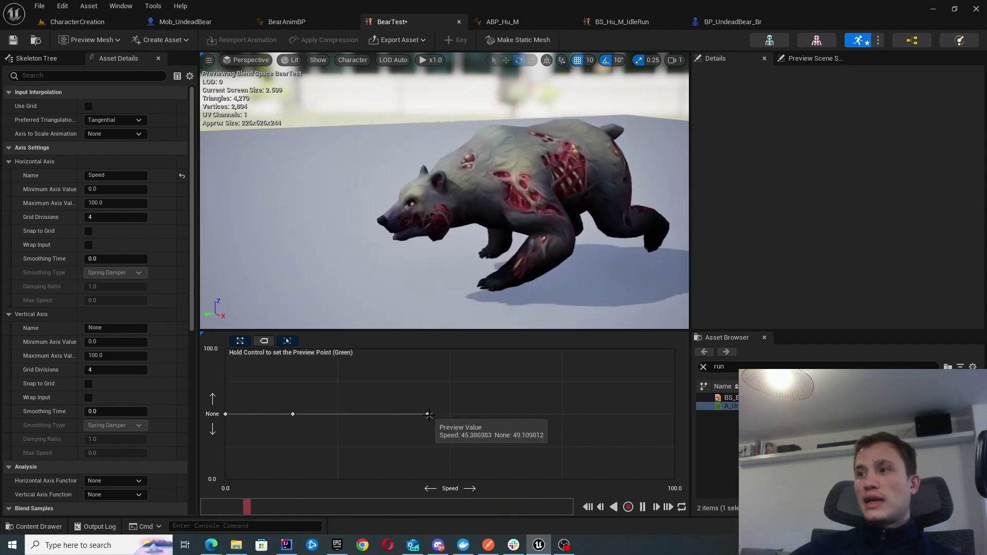
{"action": "left_click_drag", "start_coordinate": [437, 419], "coordinate": [224, 414], "text": "ctrl"}
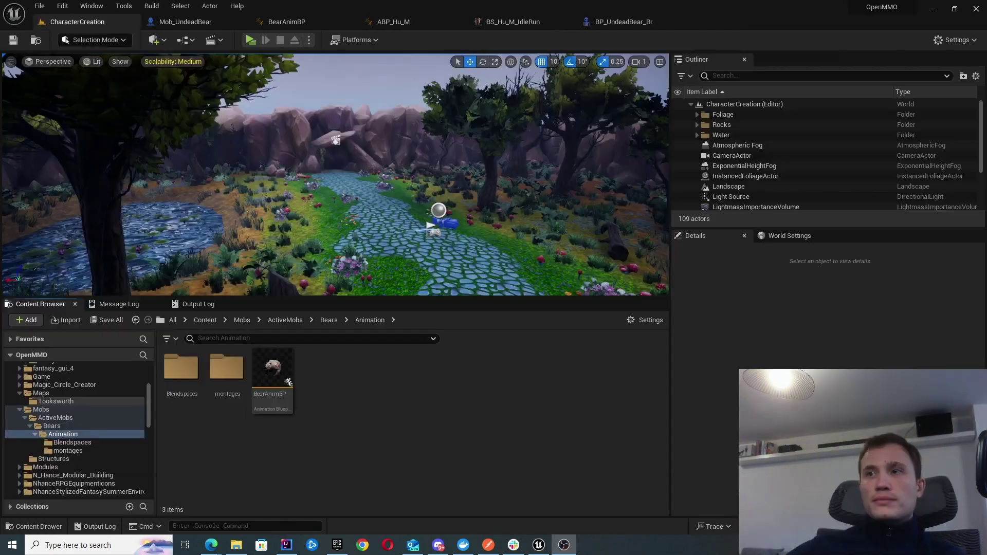
{"action": "right_click", "coordinate": [306, 392]}
{"action": "mouse_move", "coordinate": [373, 190]}
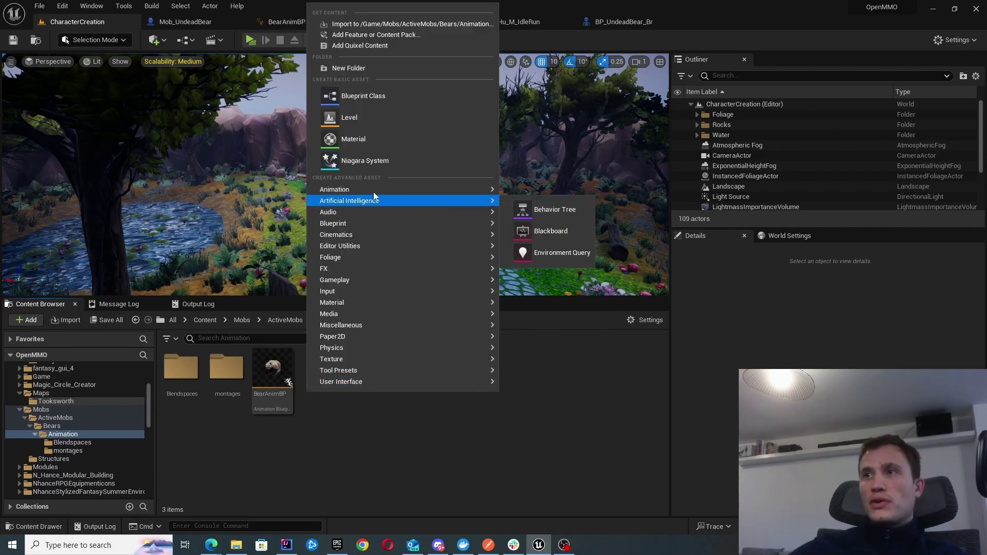
{"action": "left_click", "coordinate": [560, 220]}
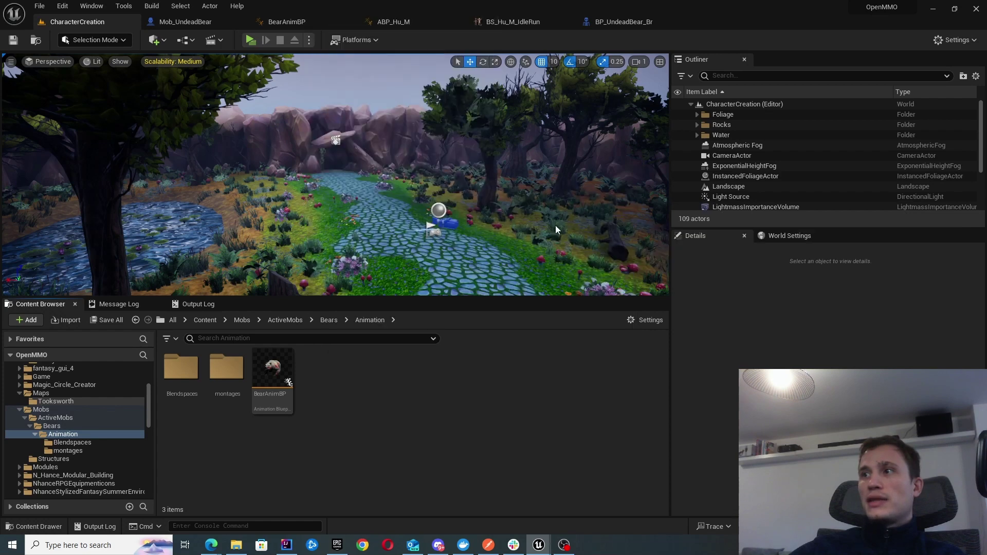
{"action": "type", "text": "bear"}
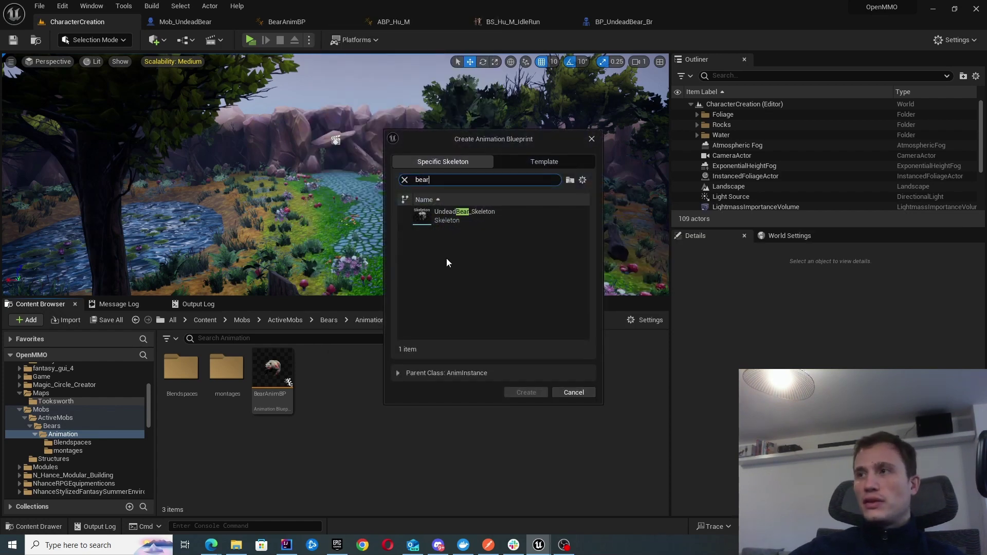
{"action": "left_click", "coordinate": [593, 140]}
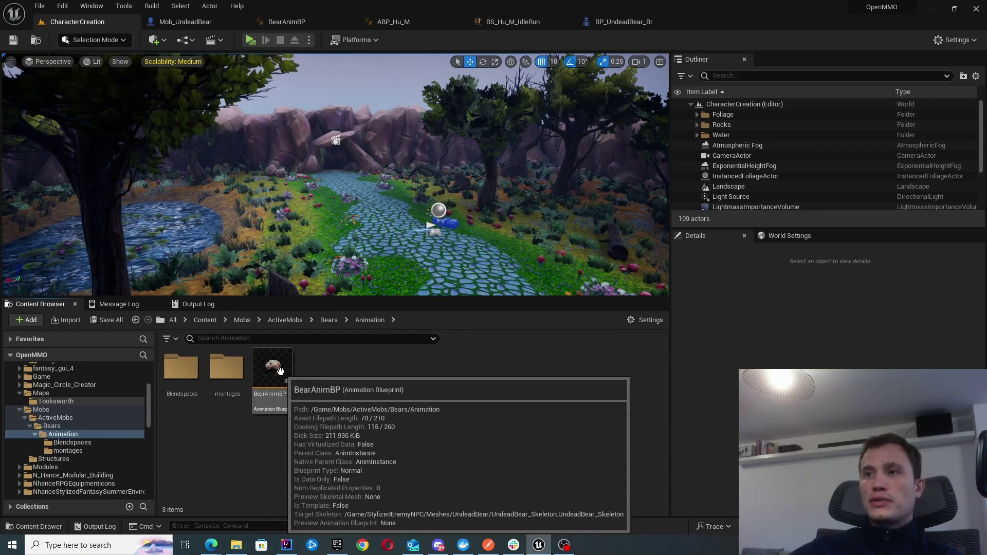
Open the existing BearAnimBP animation blueprint and examine its event graph, animation graph list and the Speed and IsInAir? variables.
{"action": "double_click", "coordinate": [281, 371]}
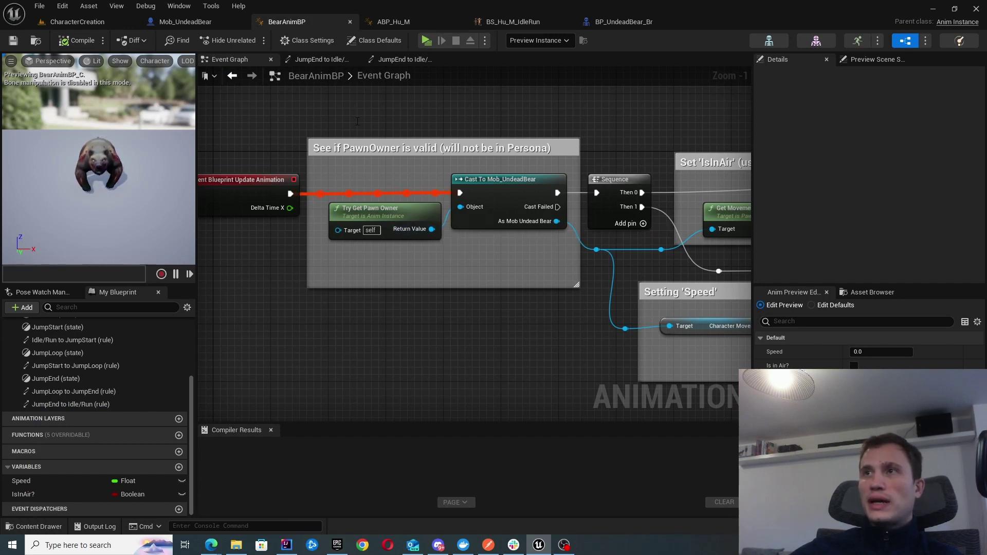
{"action": "right_click_drag", "start_coordinate": [266, 132], "coordinate": [320, 140]}
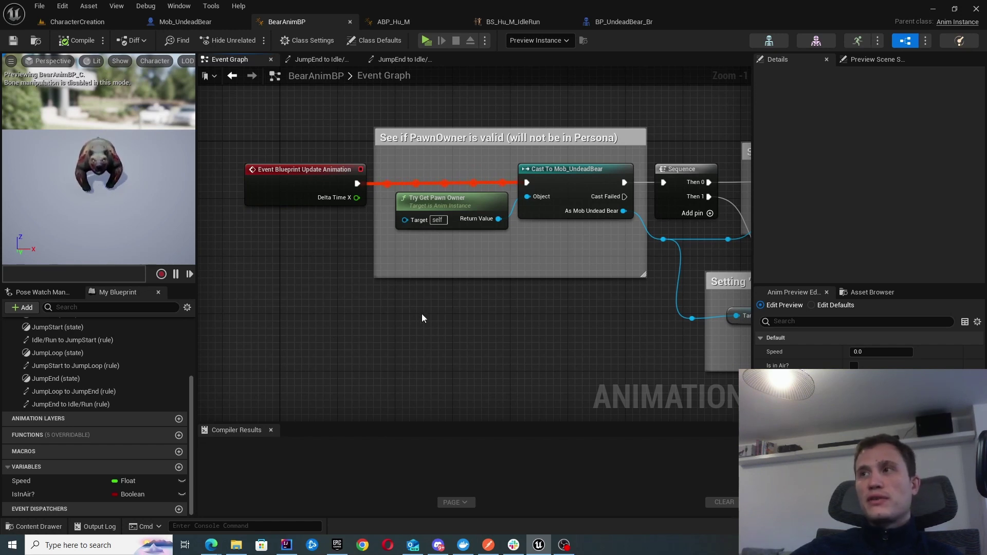
{"action": "right_click_drag", "start_coordinate": [422, 318], "coordinate": [391, 315]}
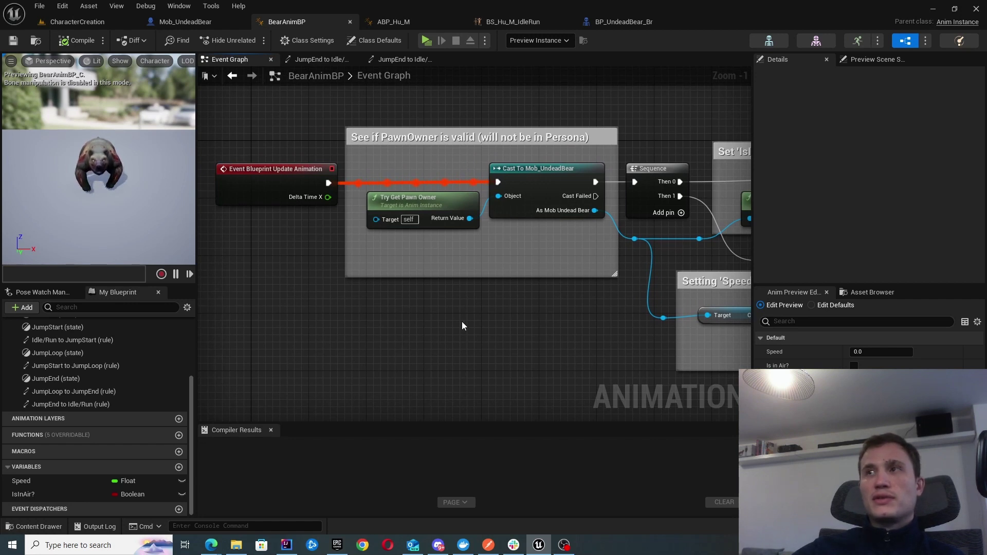
{"action": "double_click", "coordinate": [363, 78]}
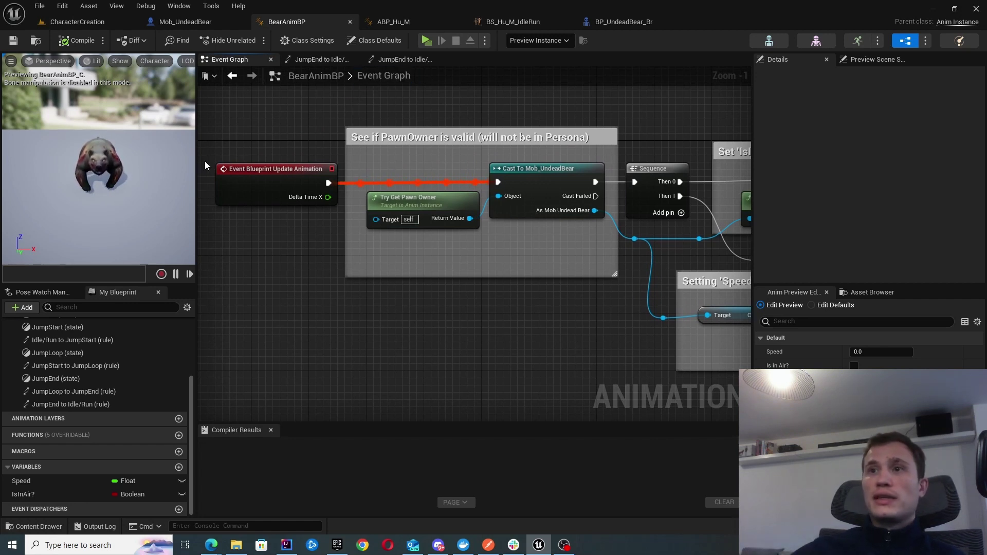
{"action": "scroll", "coordinate": [89, 347], "scroll_direction": "up", "scroll_amount": 5}
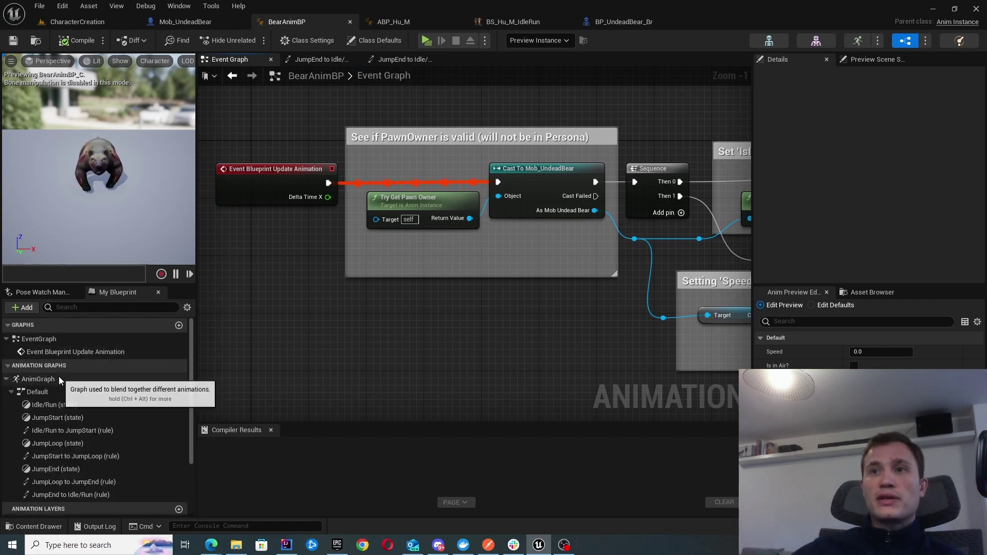
{"action": "right_click_drag", "start_coordinate": [414, 386], "coordinate": [416, 364]}
{"action": "scroll", "coordinate": [137, 402], "scroll_direction": "down", "scroll_amount": 4}
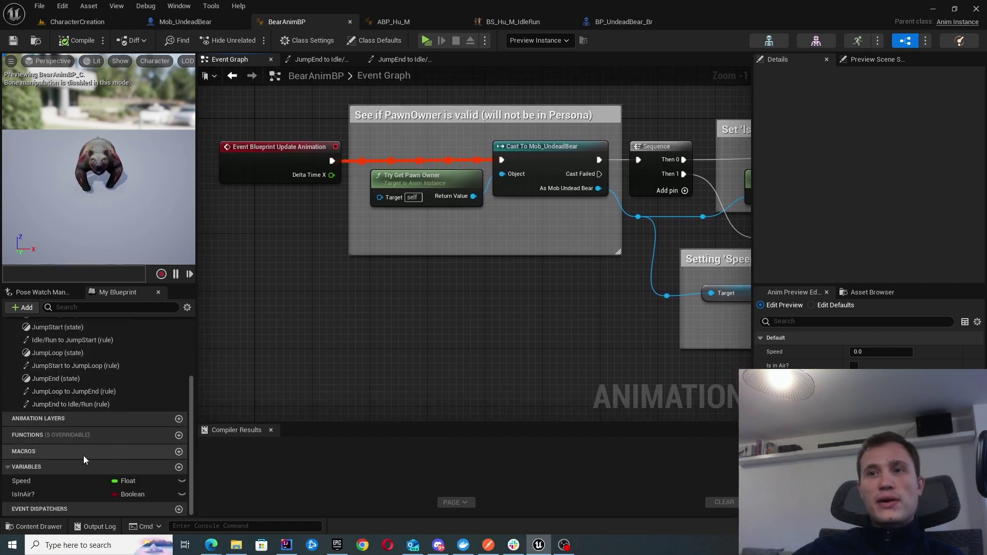
{"action": "left_click", "coordinate": [61, 494]}
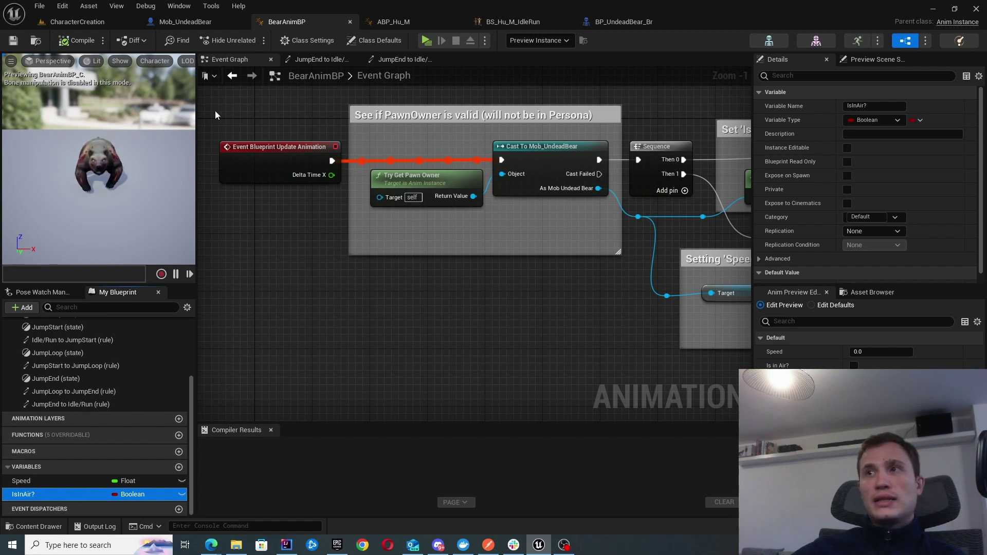
{"action": "left_click_drag", "start_coordinate": [215, 110], "coordinate": [331, 223]}
{"action": "left_click", "coordinate": [335, 263]}
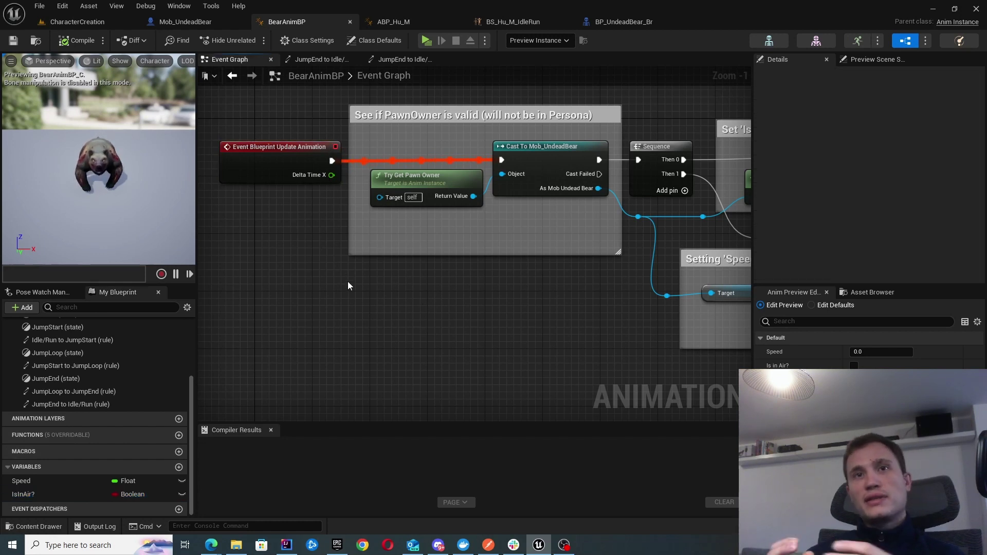
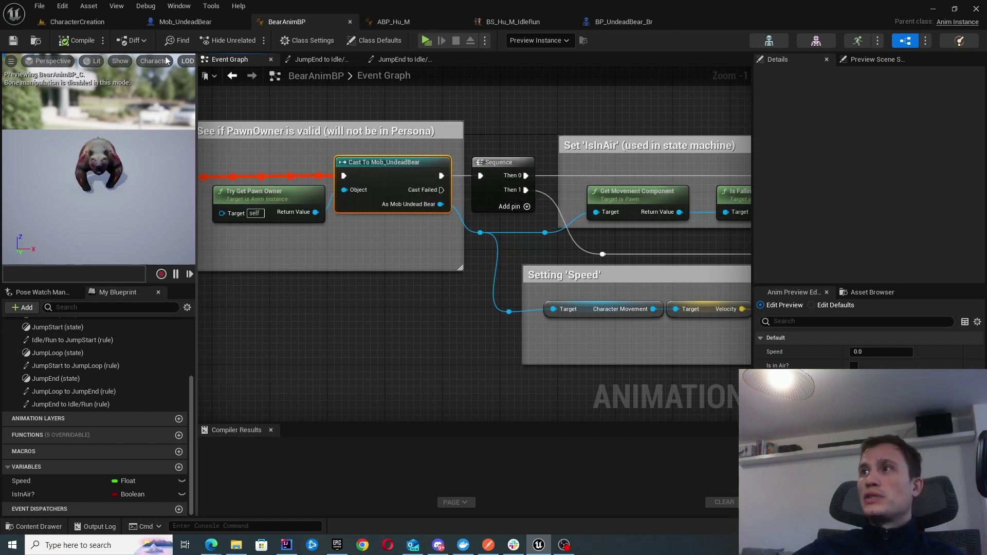
Open the ABP_Hu_M animation blueprint and examine how its event graph checks the pawn owner and sets IsInAir and Speed.
{"action": "left_click", "coordinate": [185, 22]}
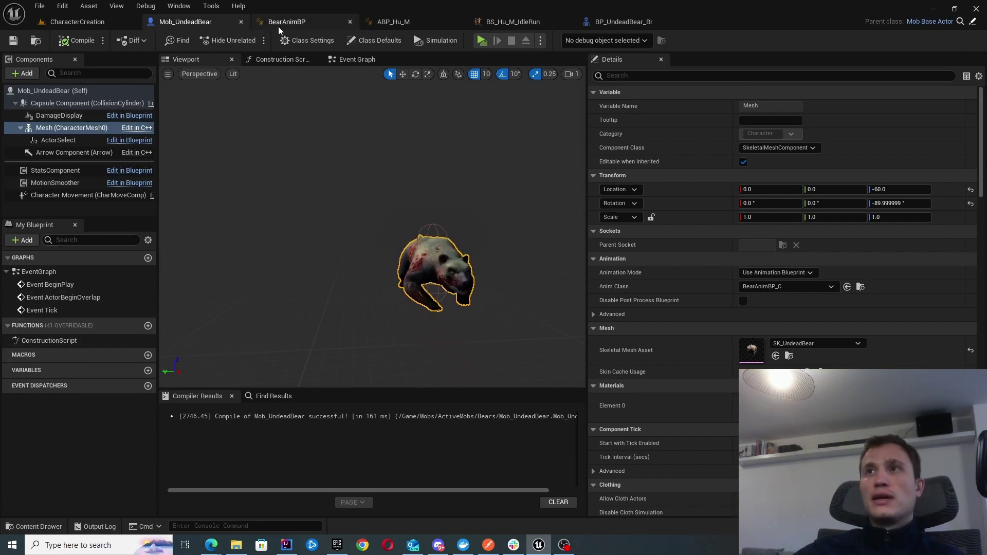
{"action": "left_click", "coordinate": [301, 24]}
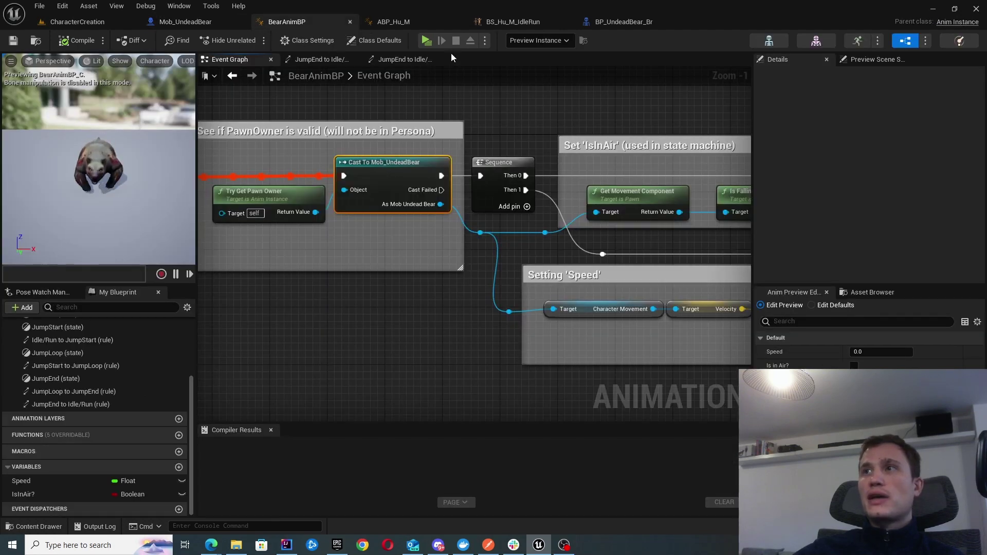
{"action": "left_click", "coordinate": [429, 23]}
{"action": "scroll", "coordinate": [381, 206], "scroll_direction": "up", "scroll_amount": 4}
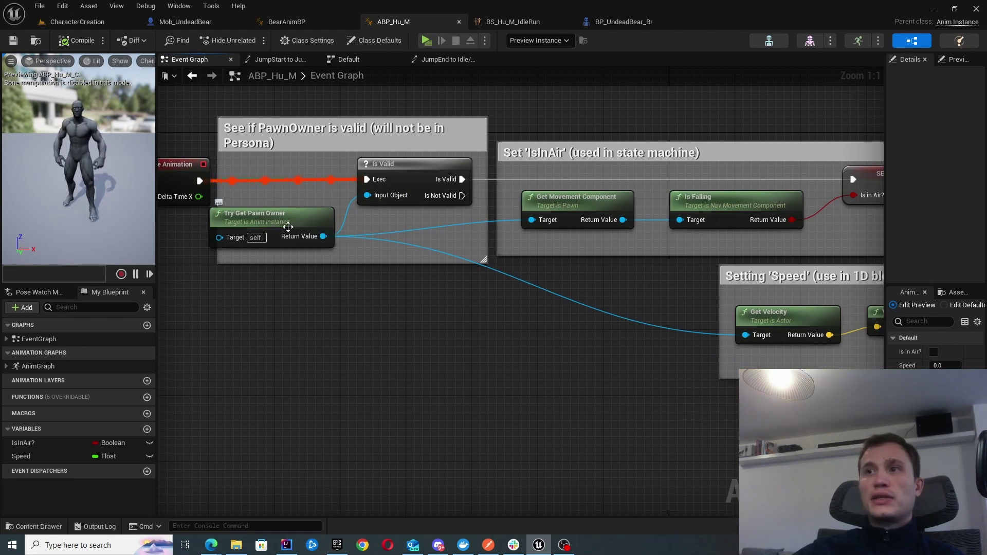
{"action": "left_click_drag", "start_coordinate": [326, 226], "coordinate": [340, 235]}
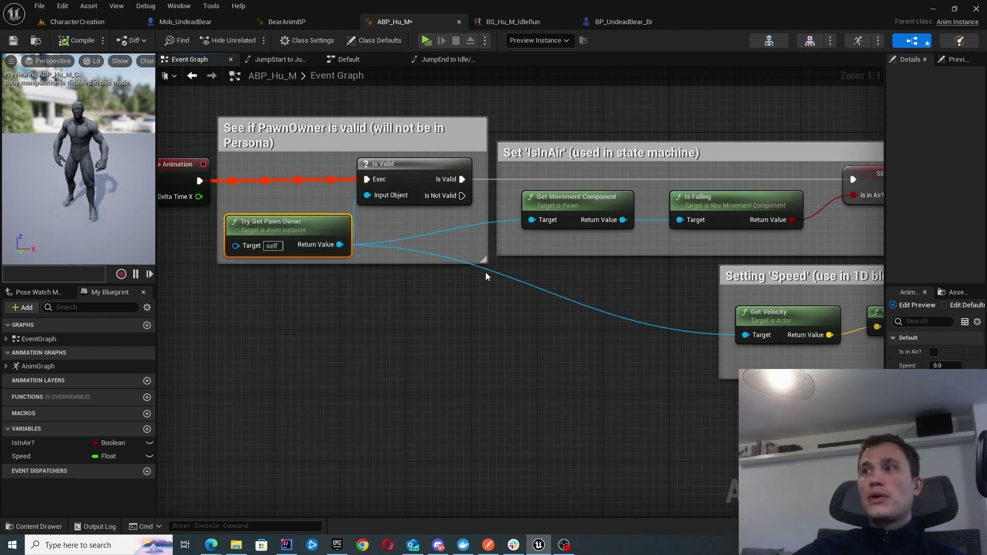
{"action": "left_click", "coordinate": [606, 215]}
{"action": "right_click_drag", "start_coordinate": [699, 268], "coordinate": [648, 223]}
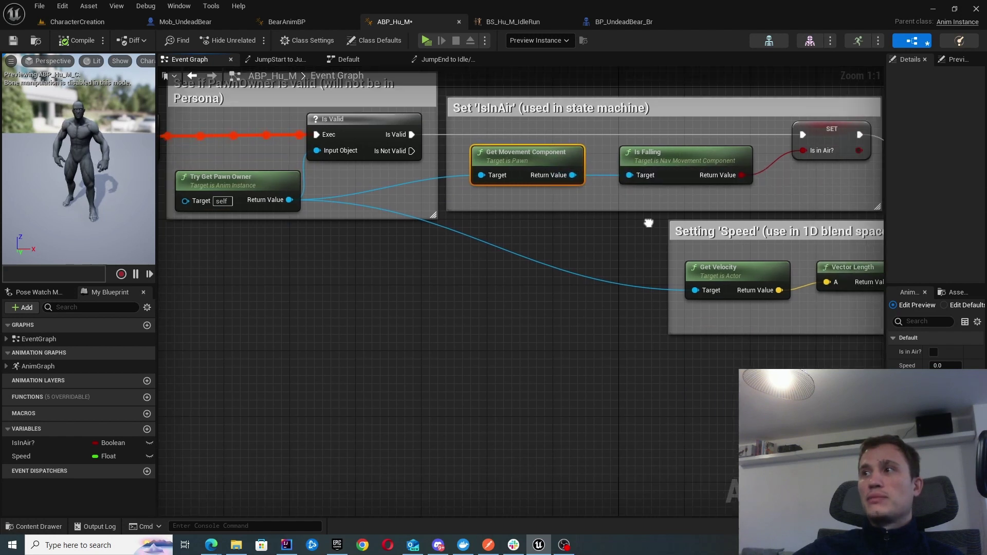
{"action": "left_click", "coordinate": [684, 159]}
{"action": "right_click_drag", "start_coordinate": [561, 257], "coordinate": [502, 237]}
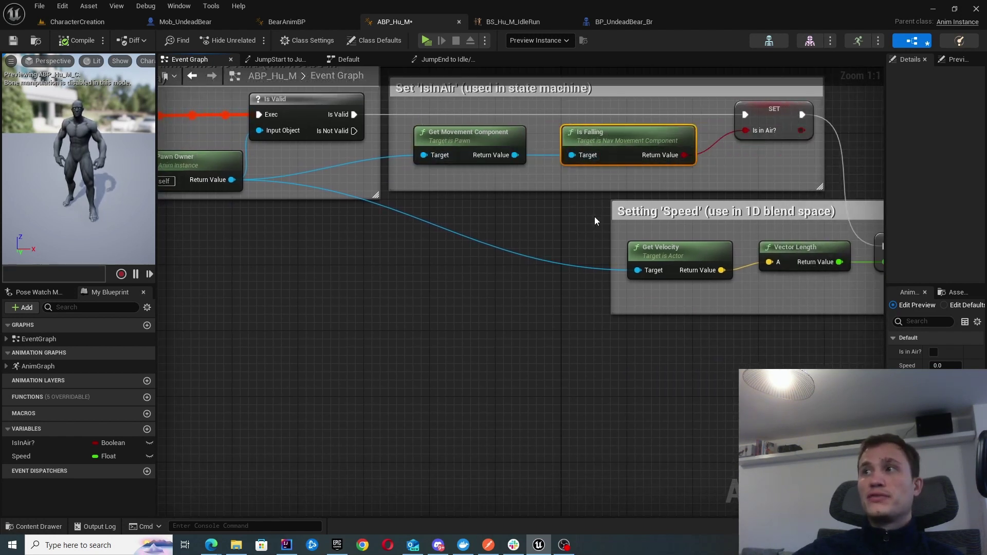
{"action": "right_click_drag", "start_coordinate": [594, 217], "coordinate": [490, 177]}
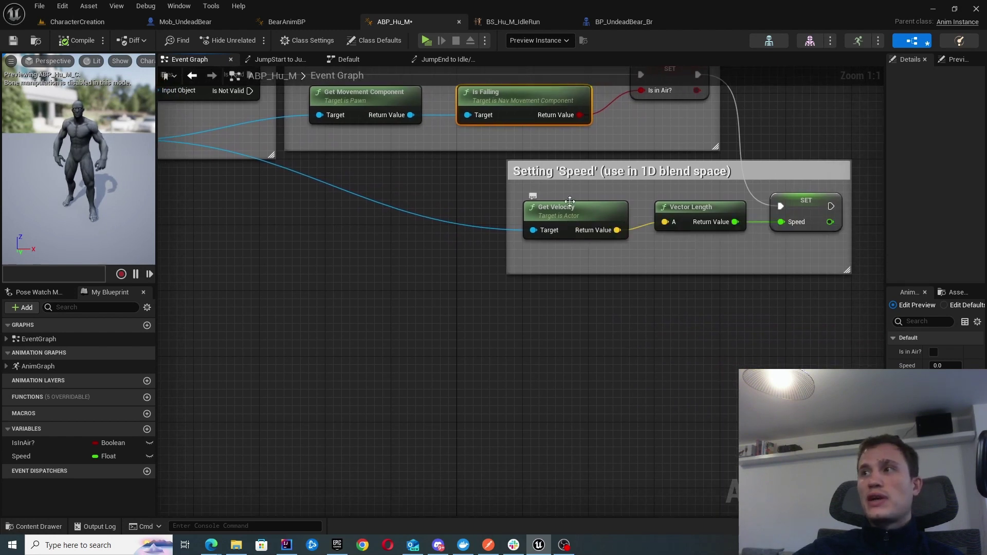
{"action": "right_click_drag", "start_coordinate": [782, 203], "coordinate": [769, 264]}
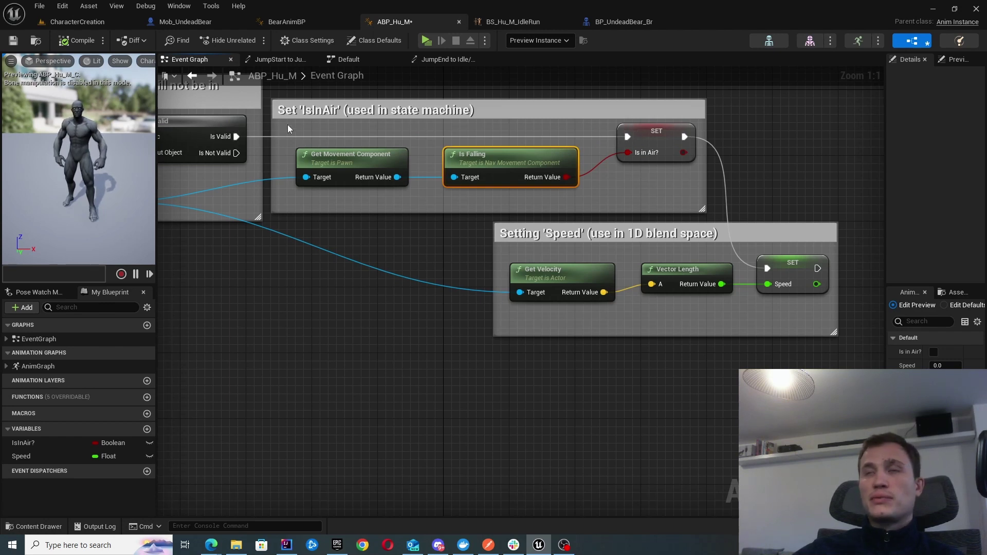
Examine how BearAnimBP's event graph sets IsInAir? and Speed for the undead bear mob, and open its AnimGraph.
{"action": "left_click", "coordinate": [300, 24]}
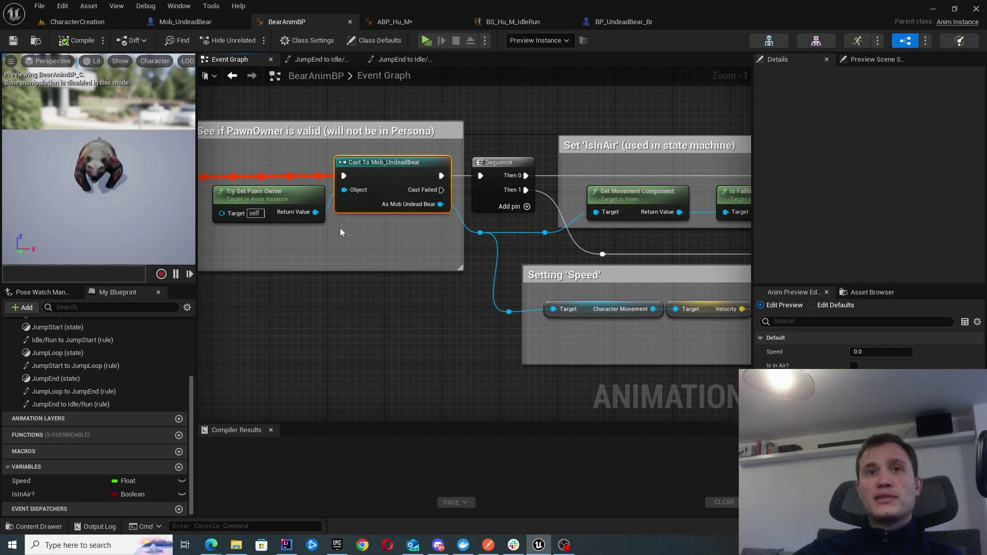
{"action": "left_click", "coordinate": [185, 21]}
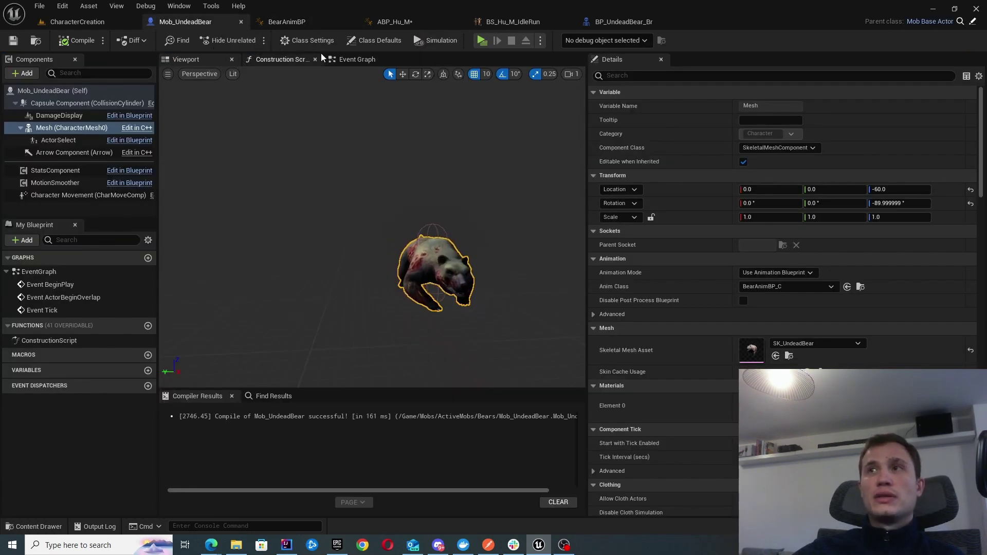
{"action": "left_click", "coordinate": [291, 27]}
{"action": "right_click_drag", "start_coordinate": [418, 214], "coordinate": [119, 253]}
{"action": "left_click", "coordinate": [579, 304]}
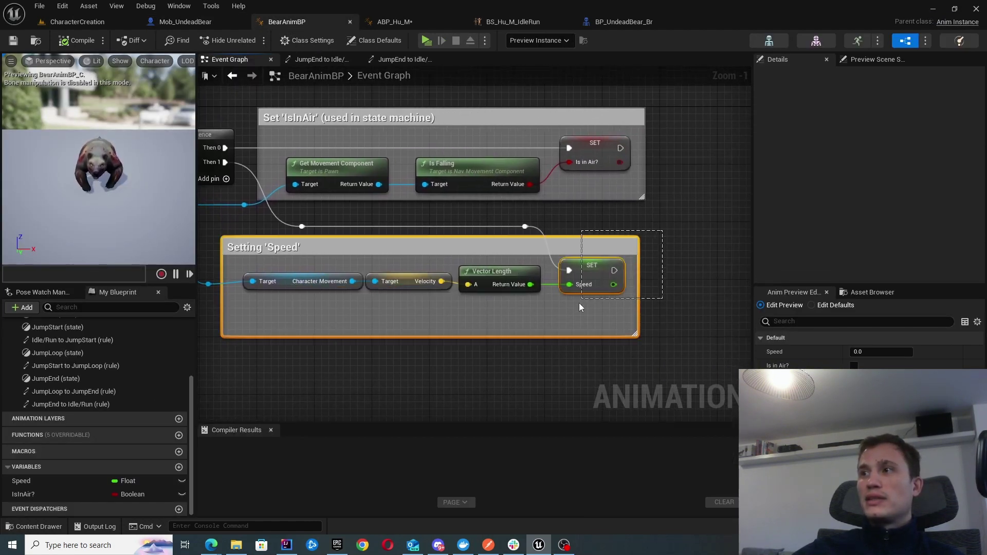
{"action": "left_click", "coordinate": [595, 165]}
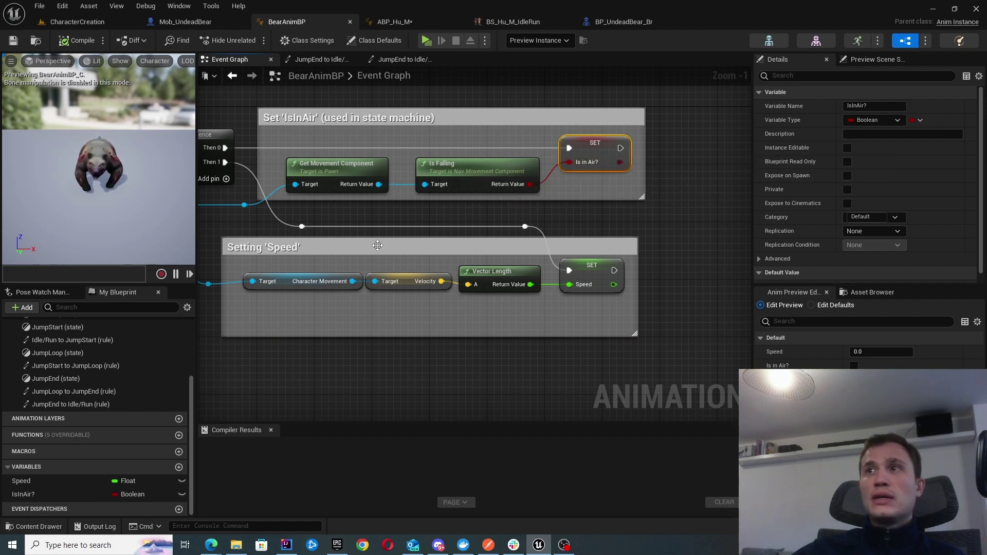
{"action": "scroll", "coordinate": [88, 334], "scroll_direction": "up", "scroll_amount": 5}
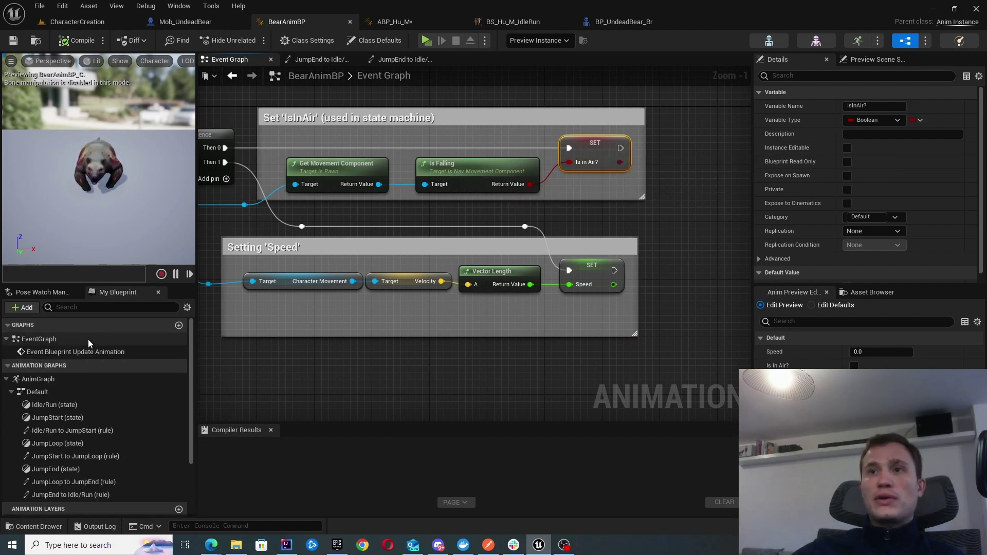
{"action": "double_click", "coordinate": [50, 379]}
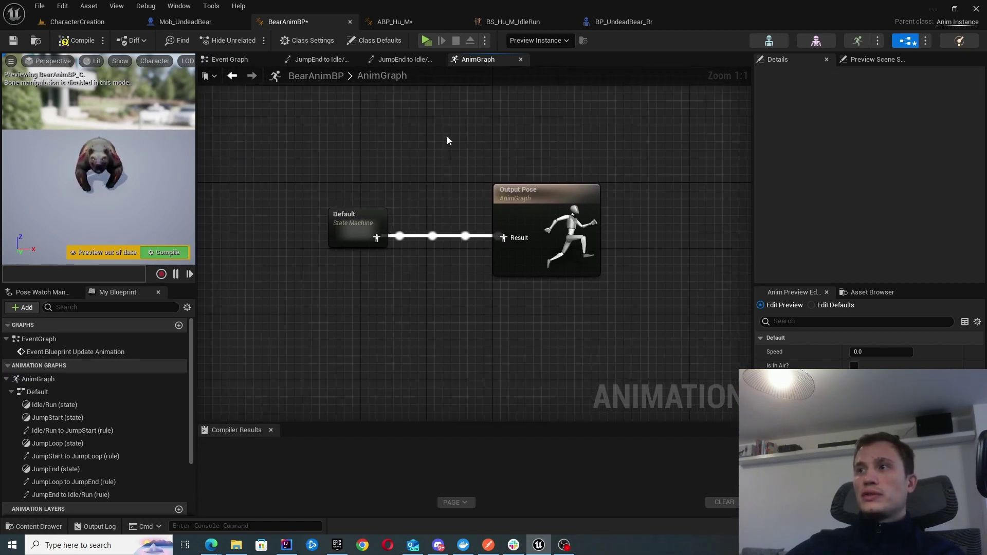
Add a trial state machine named default2 to the AnimGraph below the Default state machine, and delete it.
{"action": "right_click", "coordinate": [309, 291]}
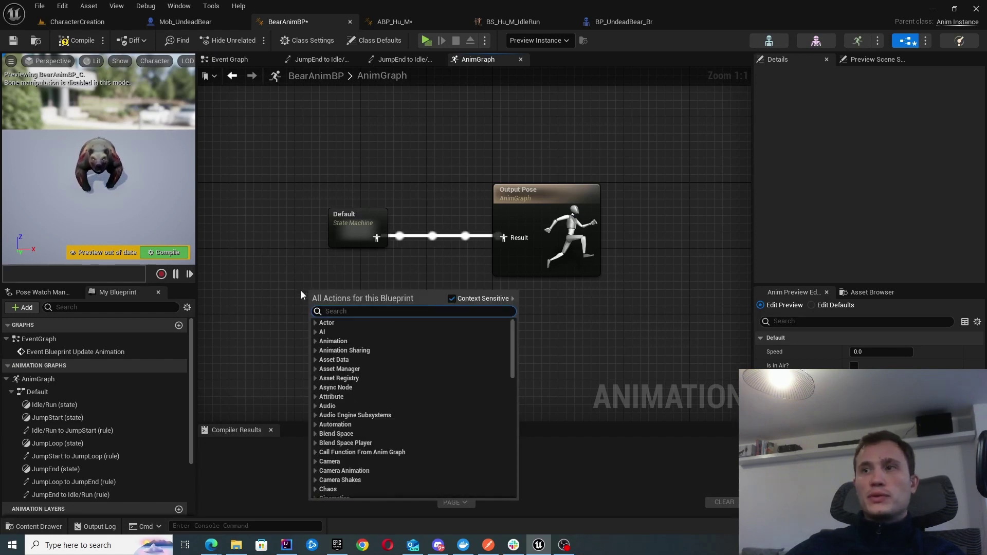
{"action": "type", "text": "state mach"}
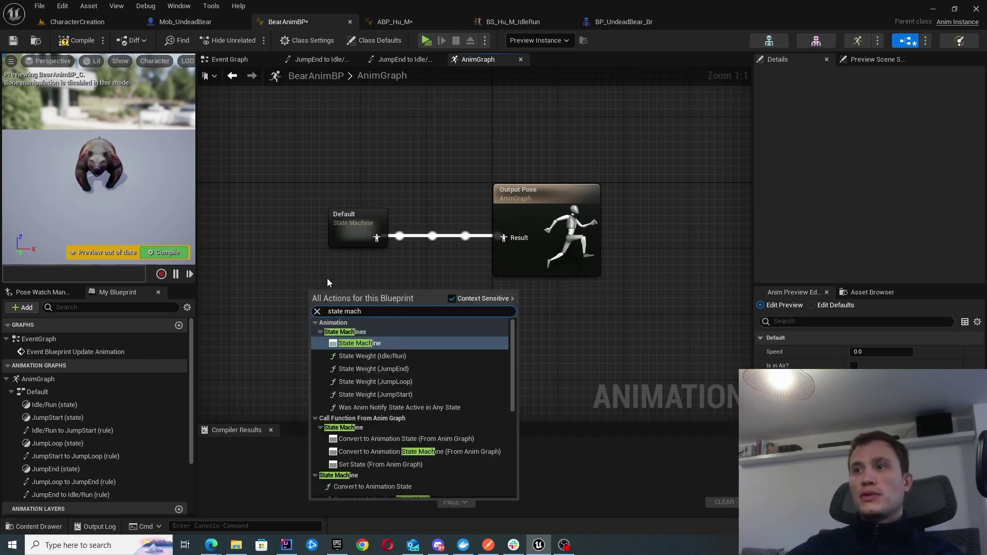
{"action": "left_click", "coordinate": [355, 342]}
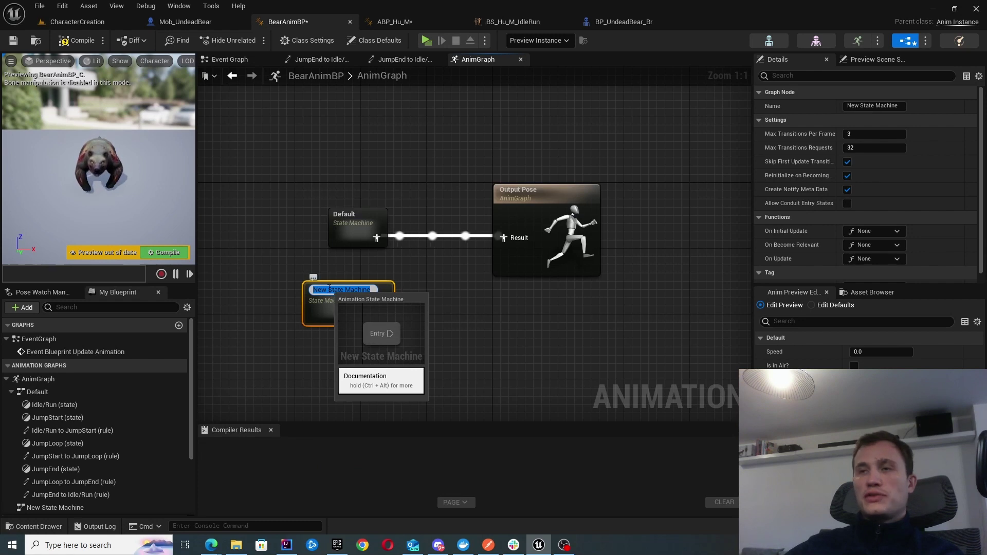
{"action": "type", "text": "default2"}
{"action": "key", "text": "Return"}
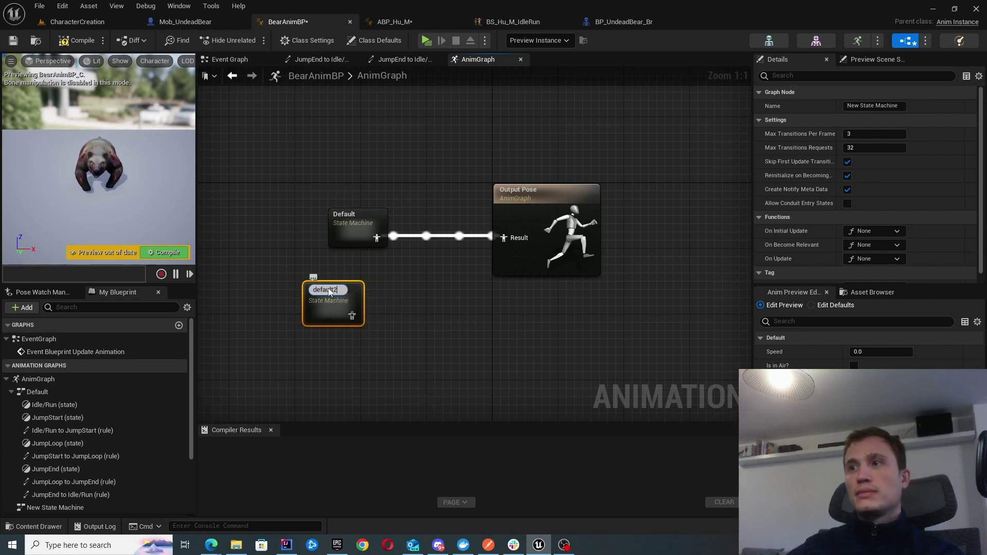
{"action": "key", "text": "Delete"}
Open the Default state machine and view its Idle/Run and jump states with their transitions.
{"action": "double_click", "coordinate": [343, 222]}
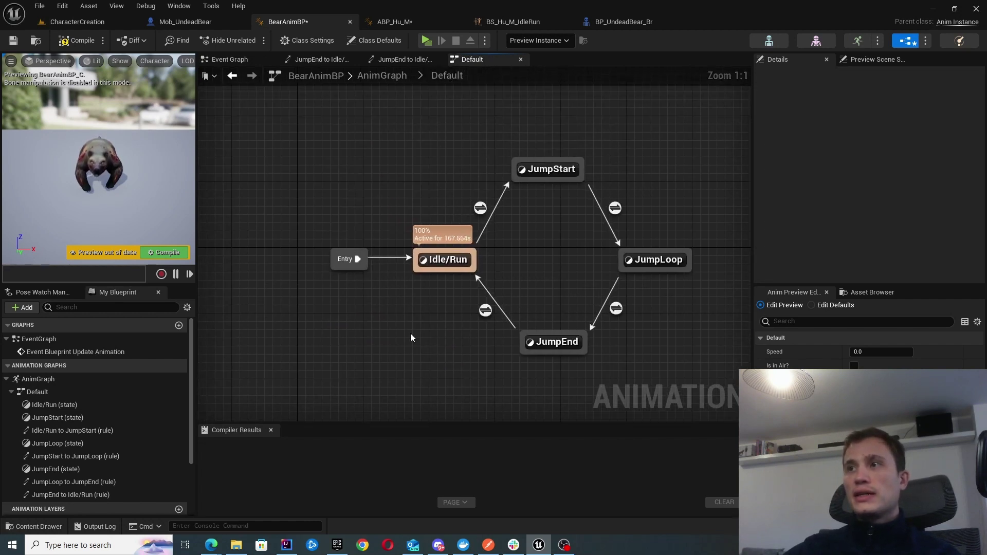
{"action": "right_click_drag", "start_coordinate": [410, 333], "coordinate": [352, 280]}
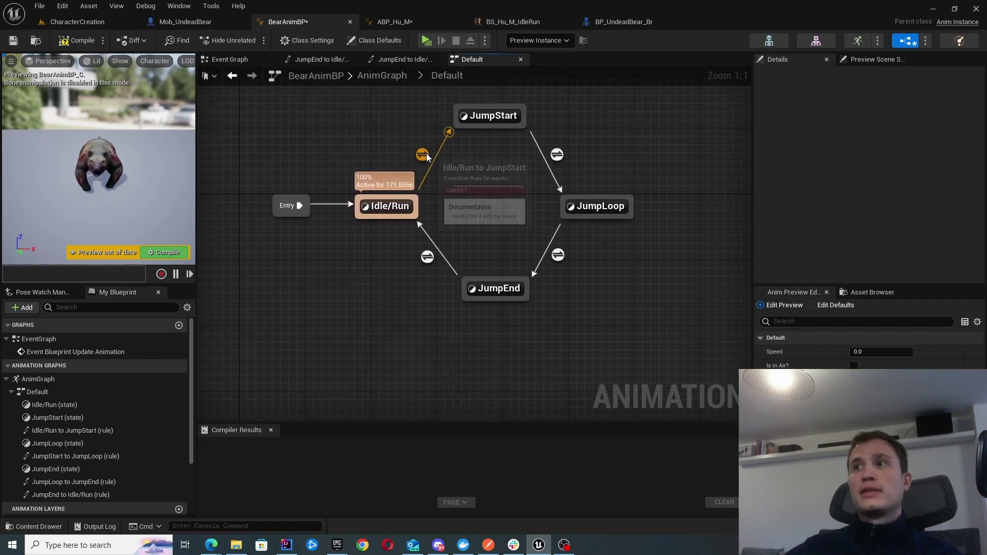
Add a trial state named Idle/Walk2 below the existing states of the Default state machine, and delete it.
{"action": "right_click", "coordinate": [360, 368]}
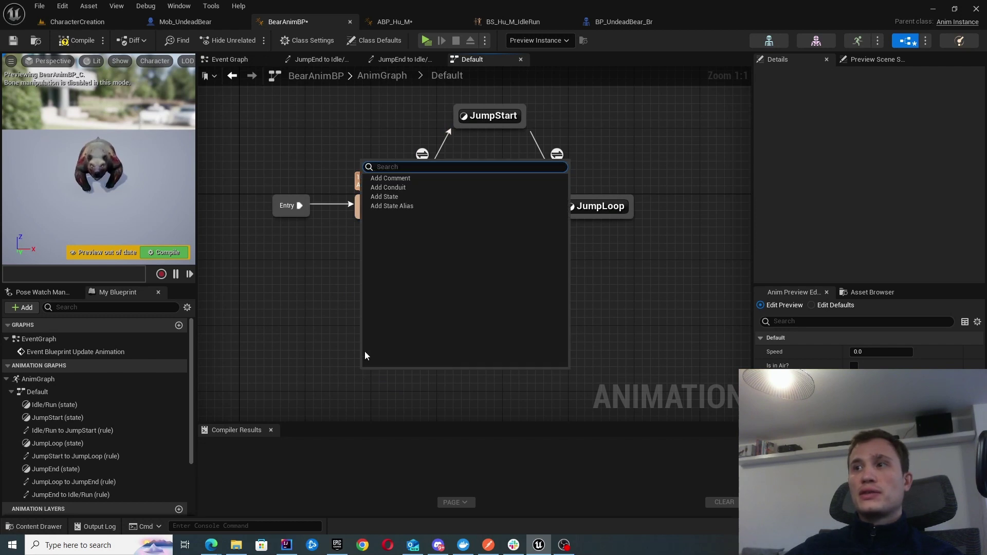
{"action": "left_click", "coordinate": [390, 198]}
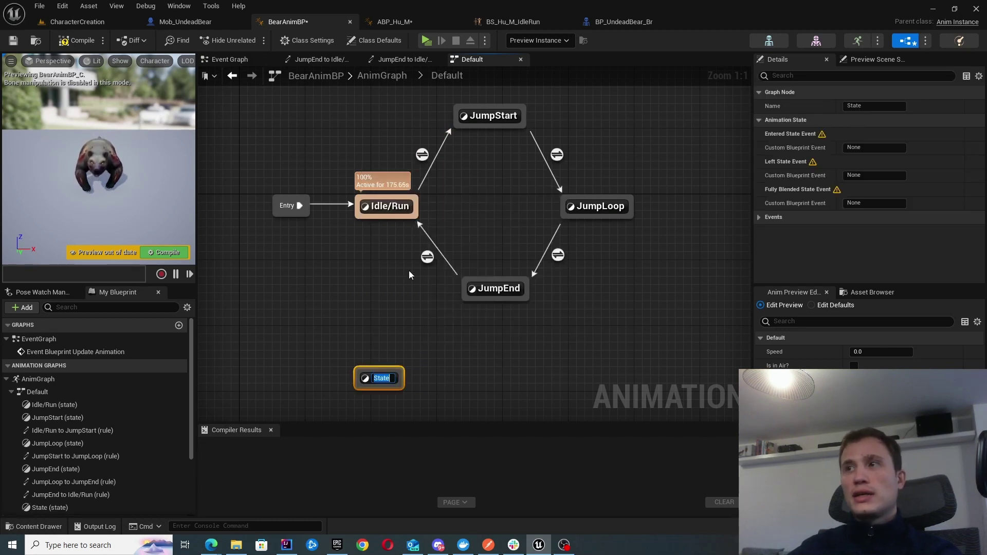
{"action": "type", "text": "Idle/Walk2"}
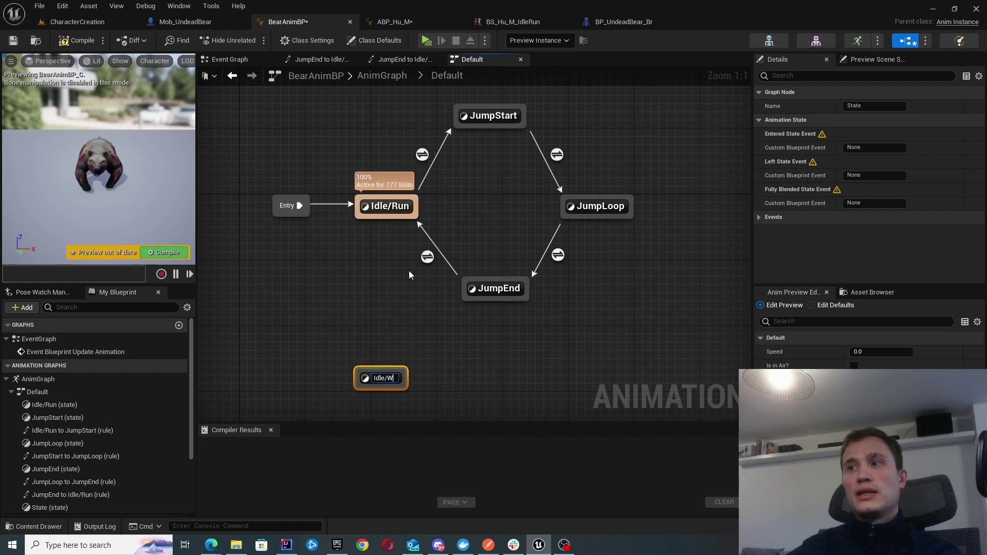
{"action": "key", "text": "Return"}
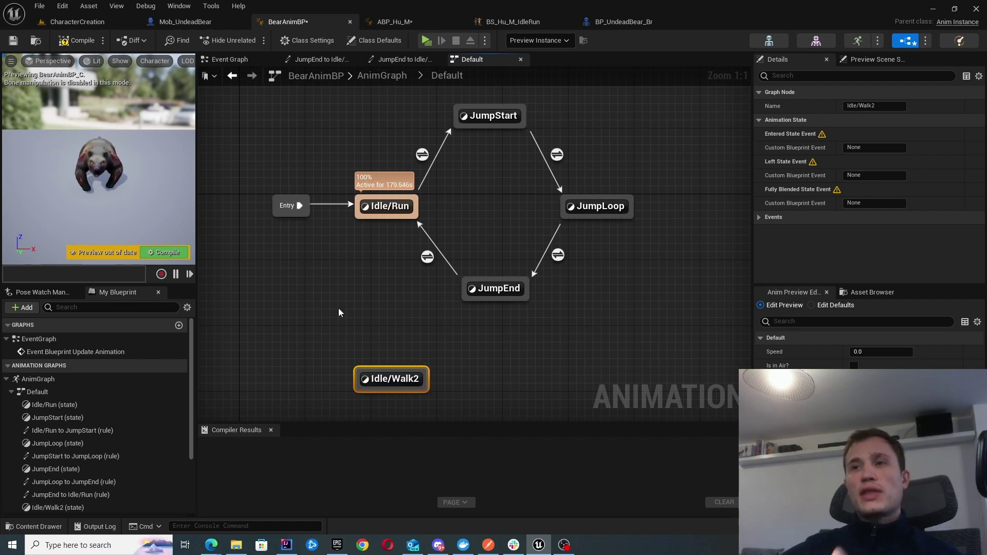
{"action": "left_click_drag", "start_coordinate": [299, 343], "coordinate": [419, 392]}
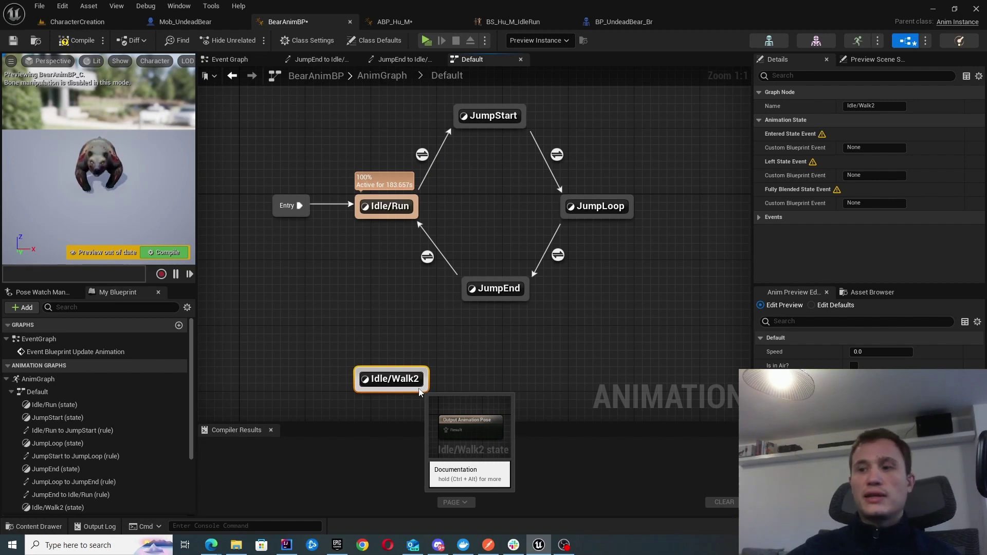
{"action": "key", "text": "Delete"}
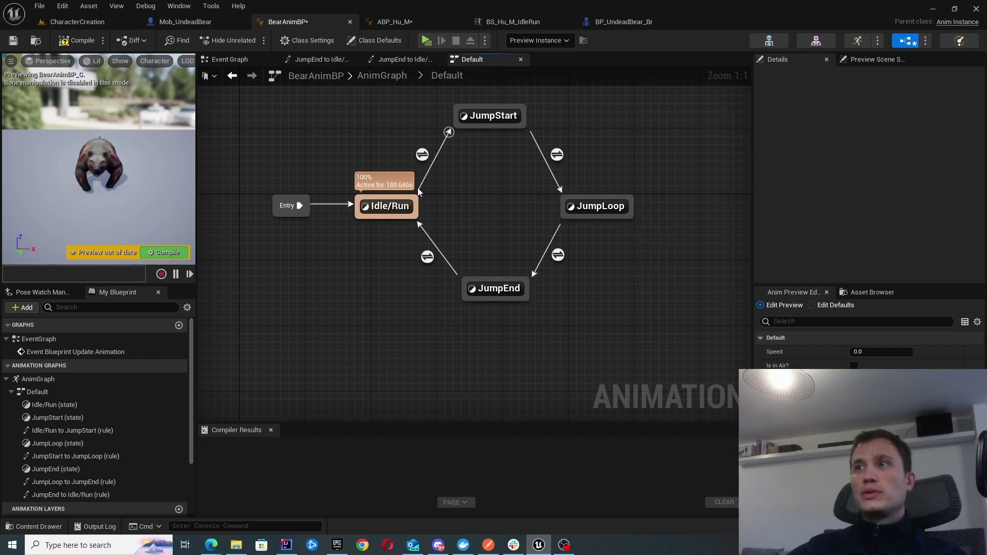
Draw an extra transition from the Idle/Run state to the JumpStart state, and undo it.
{"action": "left_click_drag", "start_coordinate": [419, 199], "coordinate": [492, 131]}
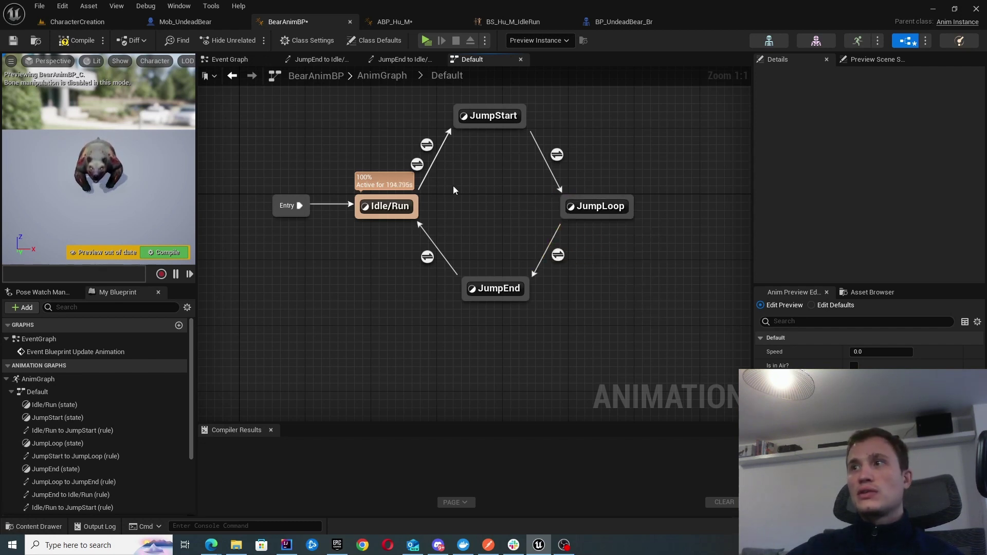
{"action": "key", "text": "ctrl+z"}
{"action": "left_click_drag", "start_coordinate": [367, 126], "coordinate": [628, 333]}
{"action": "left_click", "coordinate": [514, 288]}
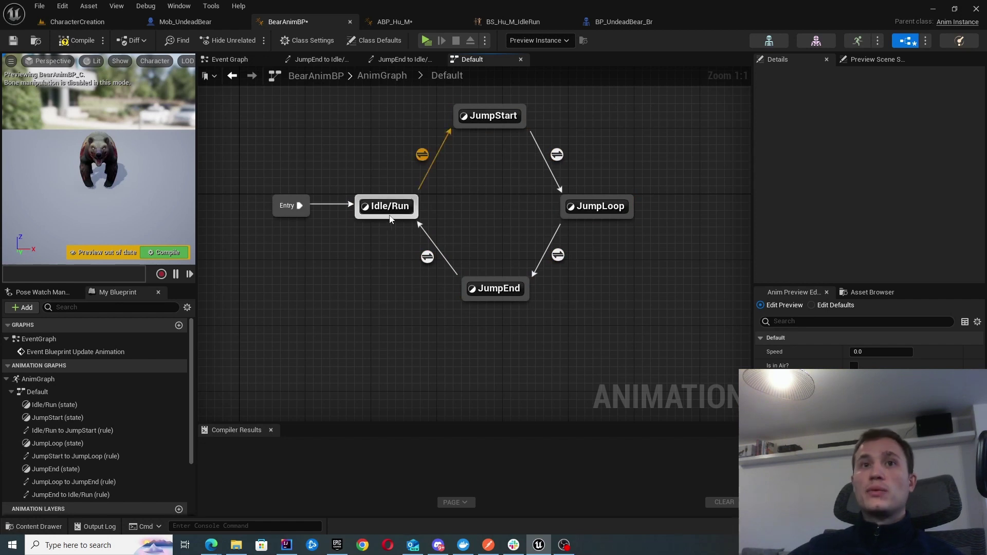
Open the Idle/Run state and add a second Blendspace Player 'BS_Bear_IdleRun' node below the existing one.
{"action": "mouse_move", "coordinate": [389, 207]}
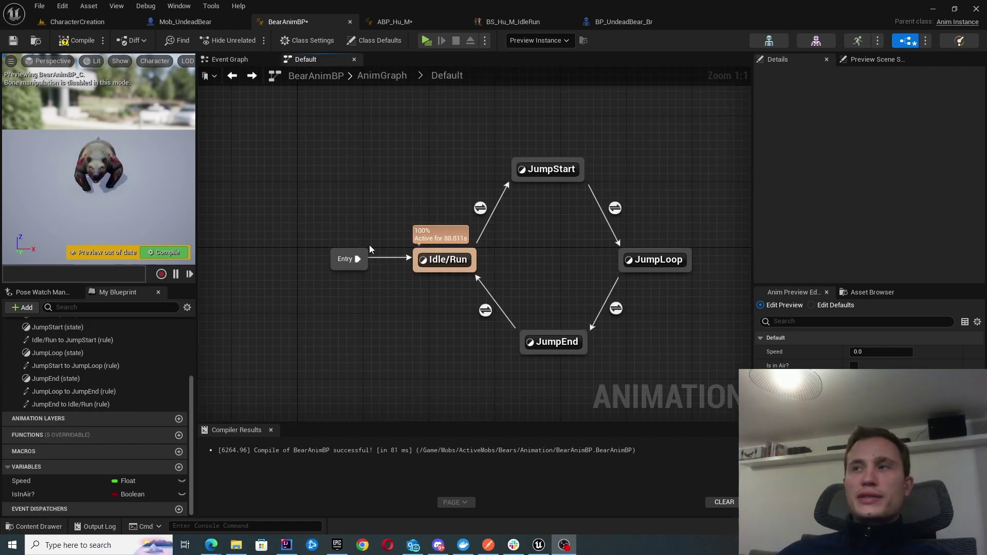
{"action": "double_click", "coordinate": [429, 260]}
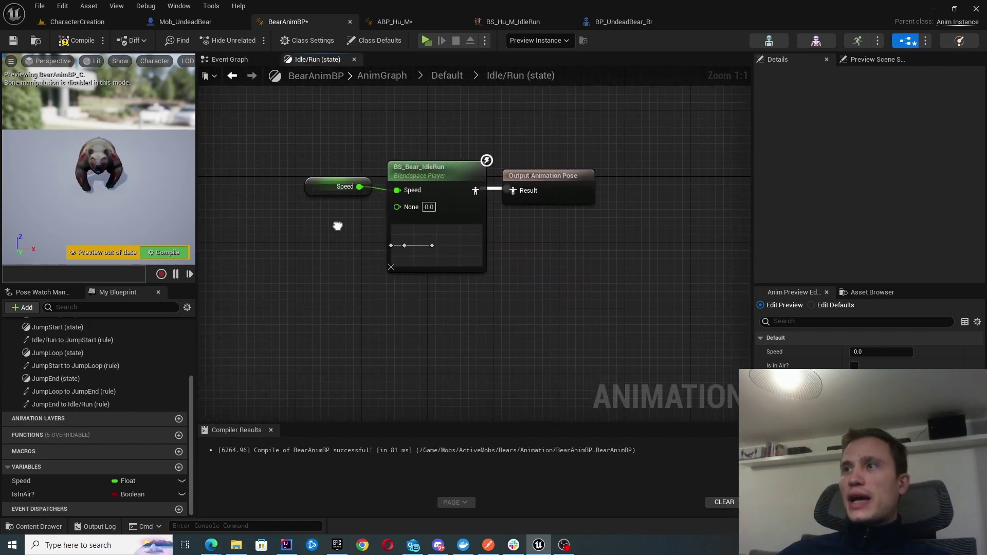
{"action": "right_click", "coordinate": [399, 321]}
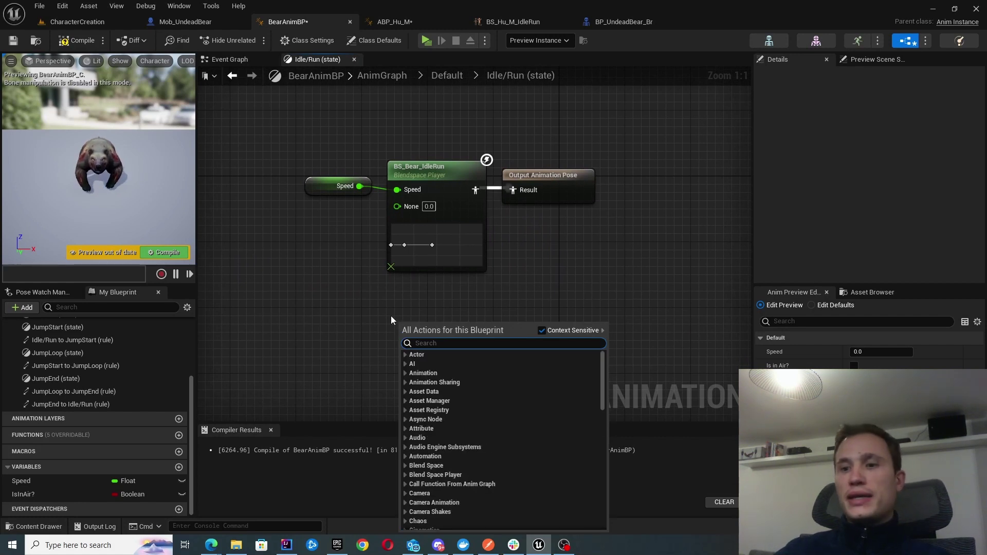
{"action": "type", "text": "bs_"}
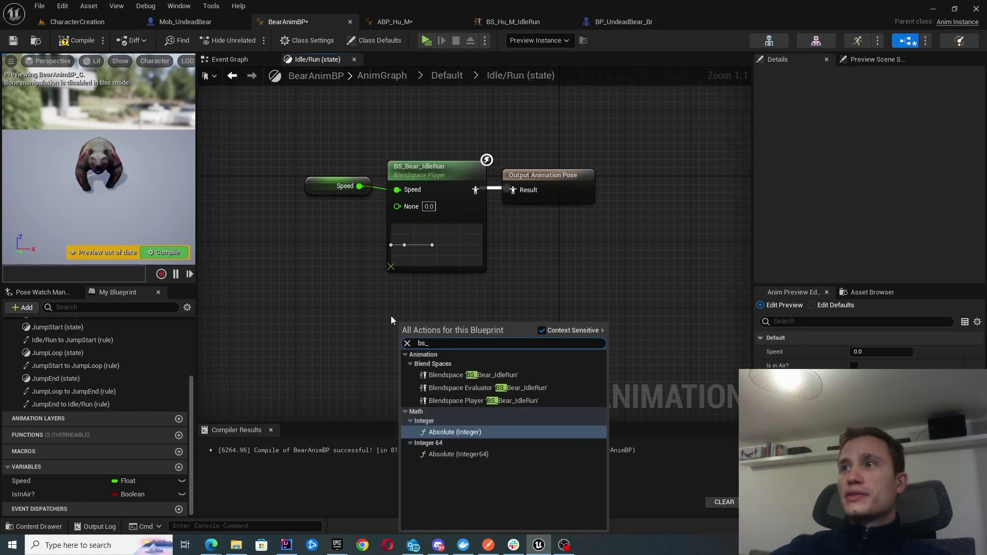
{"action": "type", "text": "bear_id"}
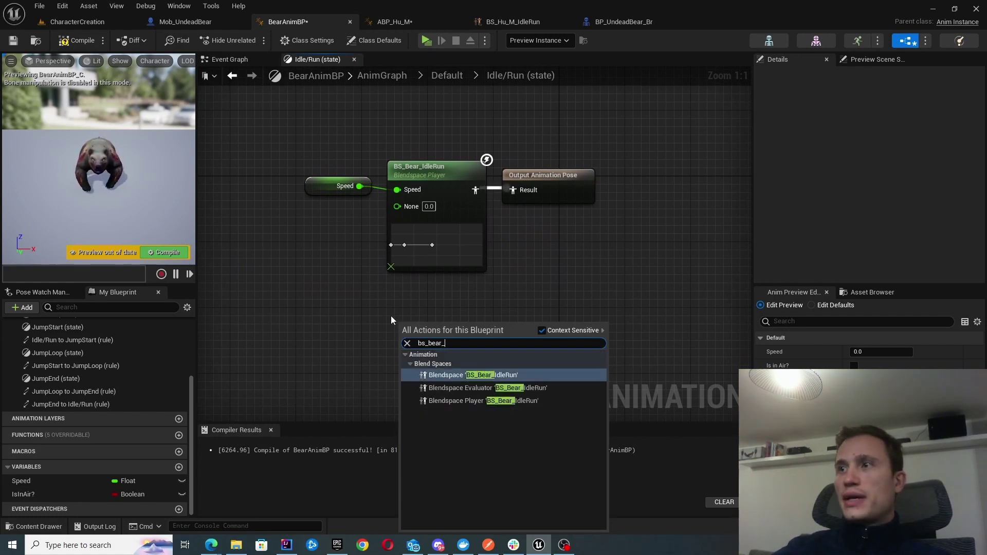
{"action": "left_click", "coordinate": [483, 402]}
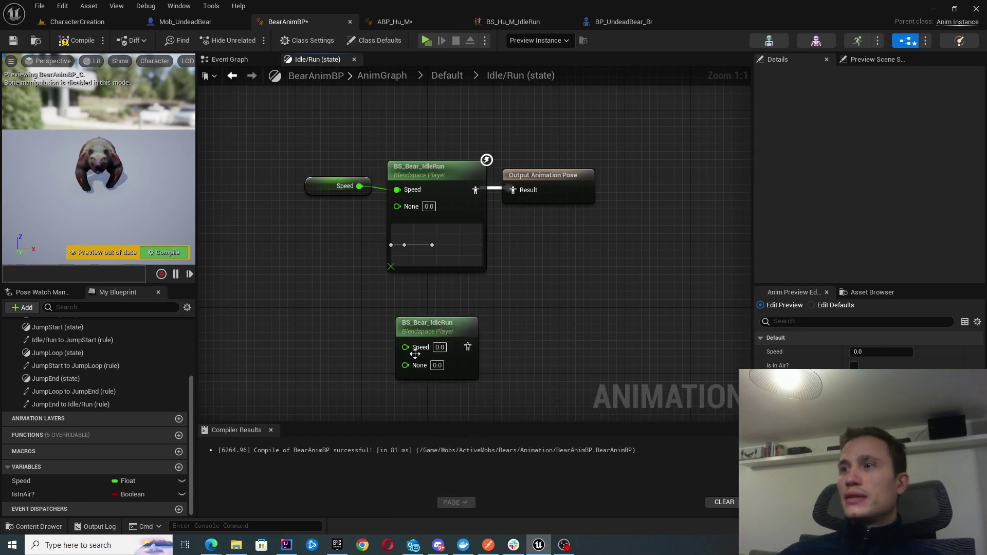
{"action": "right_click_drag", "start_coordinate": [368, 329], "coordinate": [321, 294]}
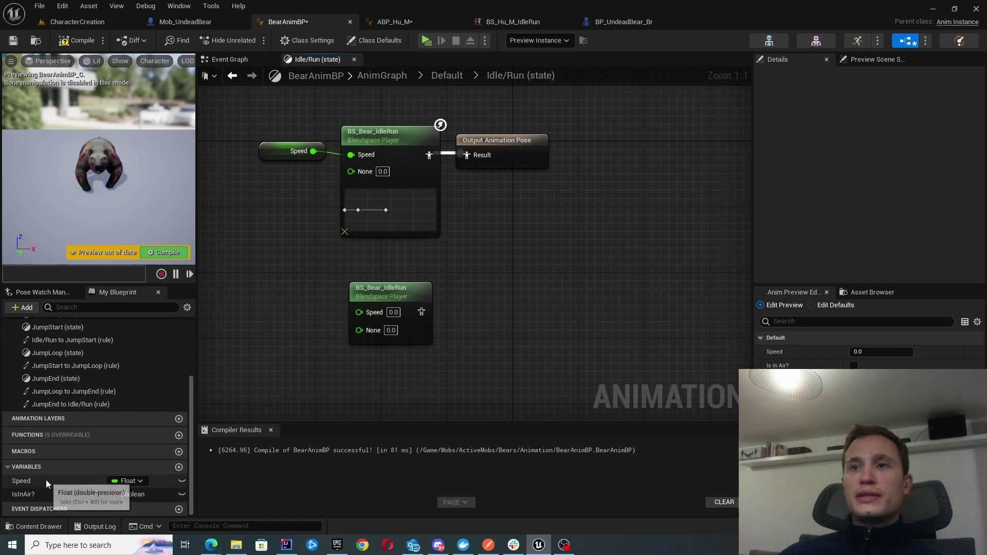
Place a Speed variable getter wired into the Speed input of the lower BS_Bear_IdleRun node.
{"action": "left_click_drag", "start_coordinate": [45, 480], "coordinate": [362, 313]}
{"action": "left_click", "coordinate": [274, 325]}
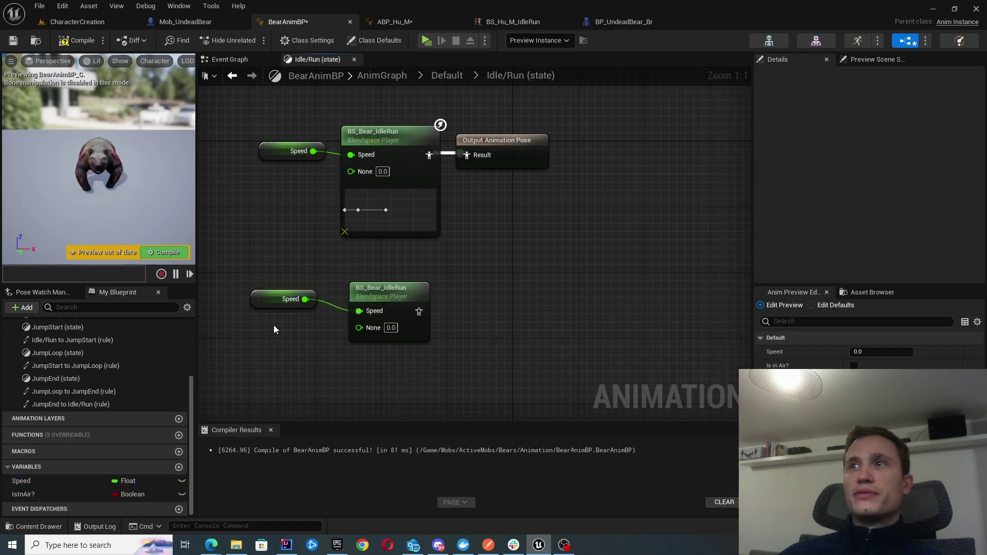
Examine the Event Graph's 'Setting 'Speed'' section and the nodes that feed the Speed variable.
{"action": "left_click", "coordinate": [229, 60]}
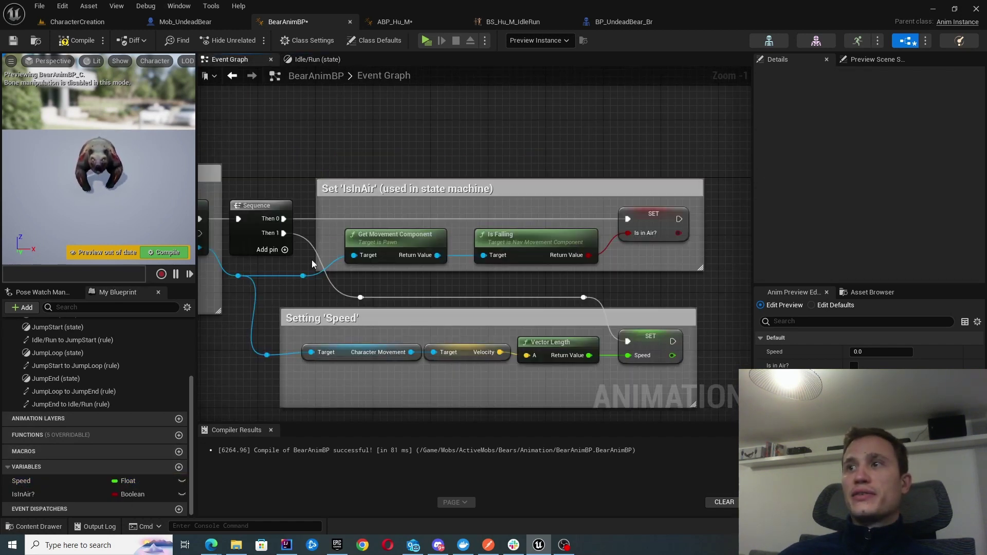
{"action": "right_click_drag", "start_coordinate": [311, 261], "coordinate": [499, 216]}
{"action": "right_click_drag", "start_coordinate": [242, 249], "coordinate": [713, 315]}
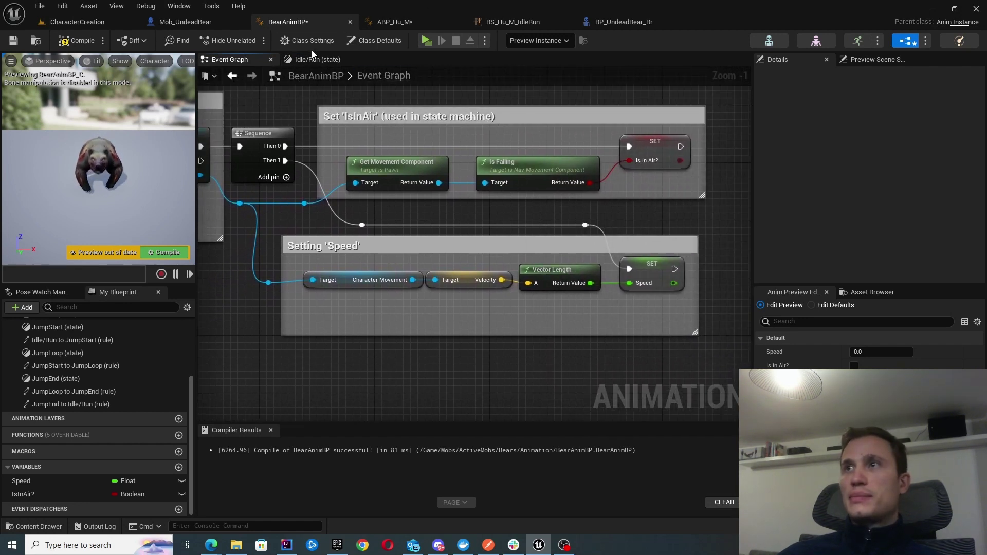
Return to the Idle/Run state and try to connect the lower BS_Bear_IdleRun node's pose output to the Output Animation Pose result.
{"action": "left_click", "coordinate": [339, 60]}
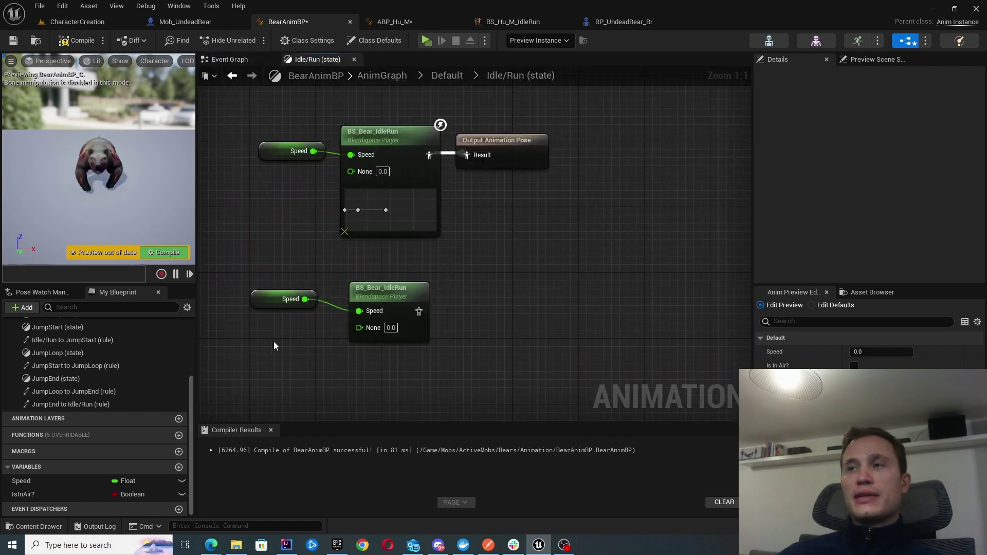
{"action": "right_click_drag", "start_coordinate": [274, 342], "coordinate": [315, 326]}
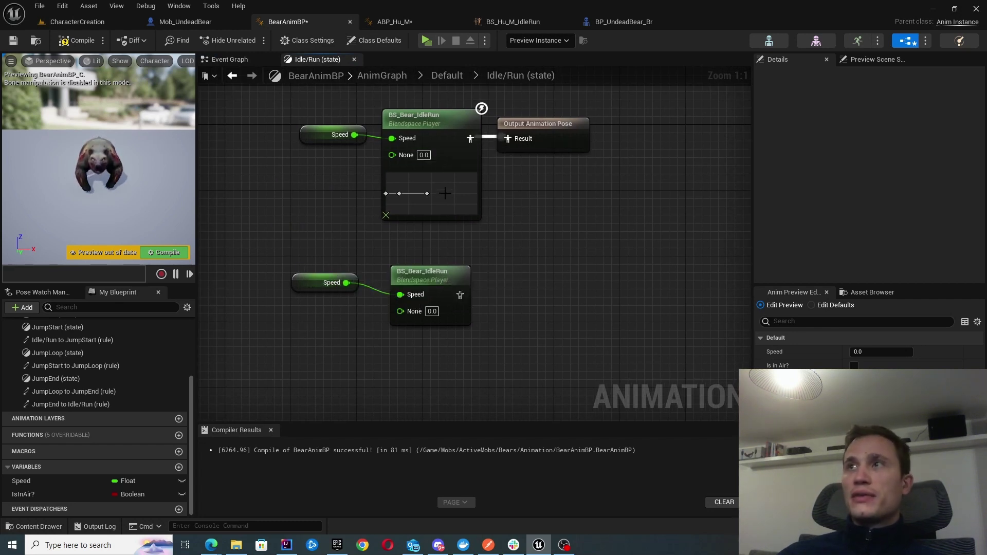
{"action": "left_click_drag", "start_coordinate": [460, 295], "coordinate": [509, 139]}
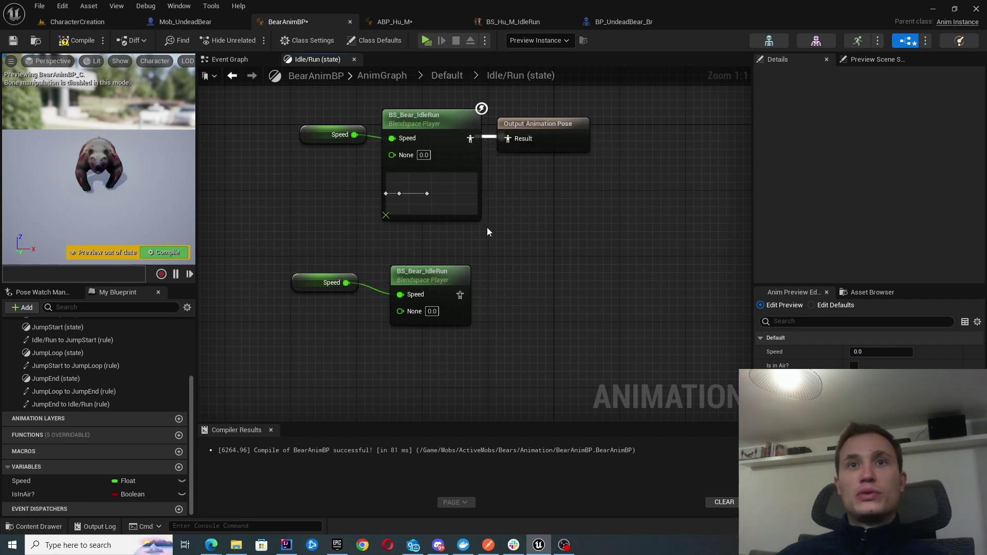
Recheck the Event Graph's variable logic, and return to the Default state machine to view its jump transitions.
{"action": "left_click", "coordinate": [232, 59]}
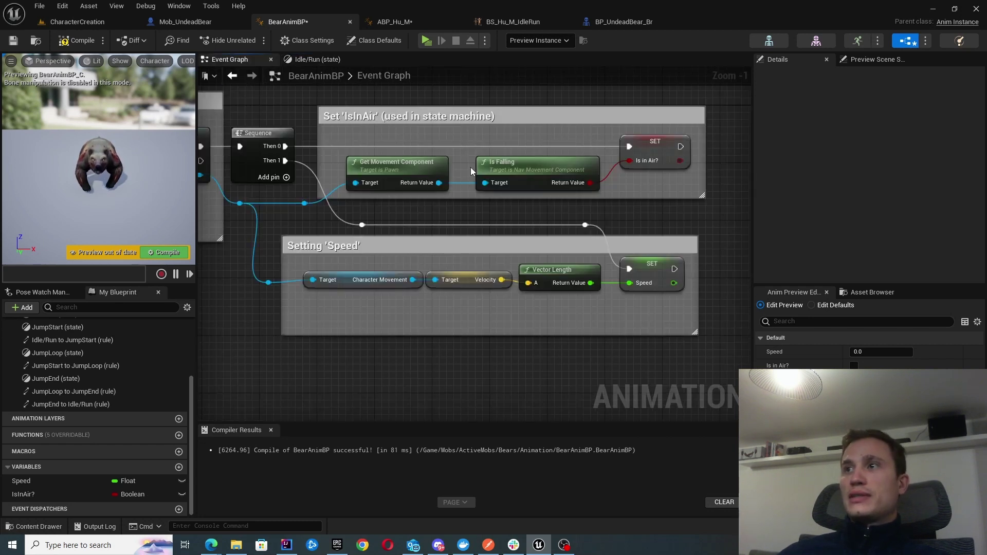
{"action": "left_click", "coordinate": [316, 60]}
{"action": "left_click", "coordinate": [446, 75]}
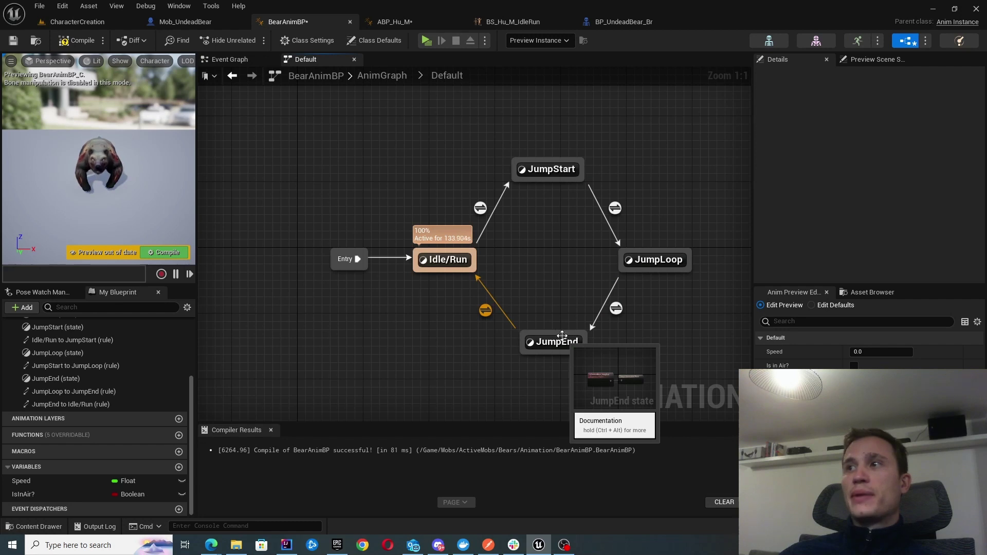
{"action": "left_click_drag", "start_coordinate": [480, 251], "coordinate": [510, 221]}
{"action": "left_click", "coordinate": [468, 193]}
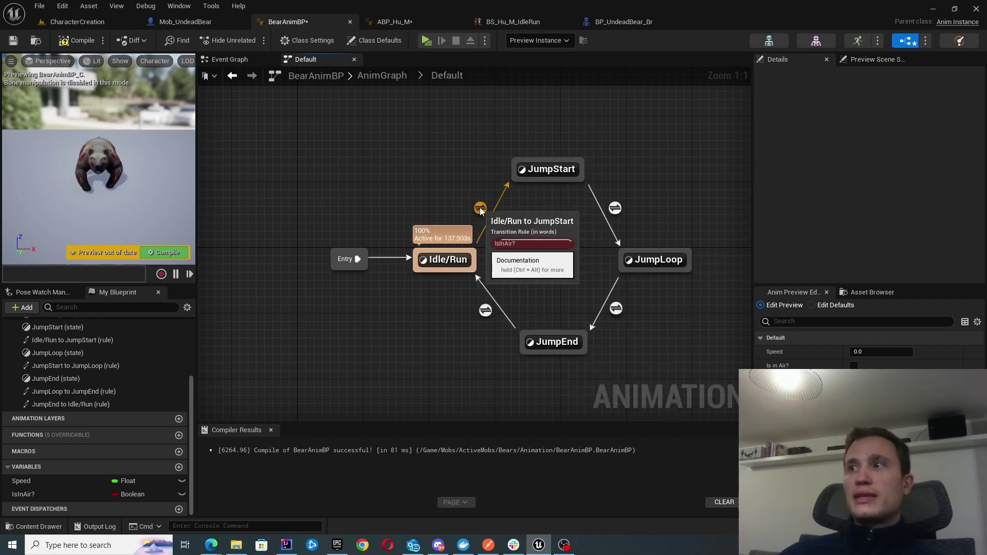
Open the Idle/Run to JumpStart transition rule and examine how 'Is in Air?' drives Can Enter Transition.
{"action": "double_click", "coordinate": [480, 208]}
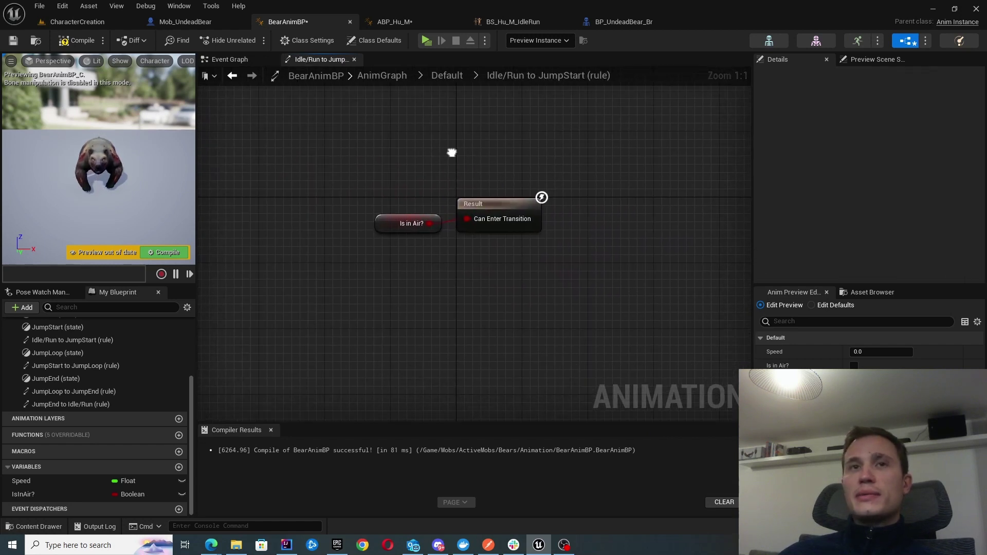
{"action": "right_click_drag", "start_coordinate": [452, 153], "coordinate": [489, 190]}
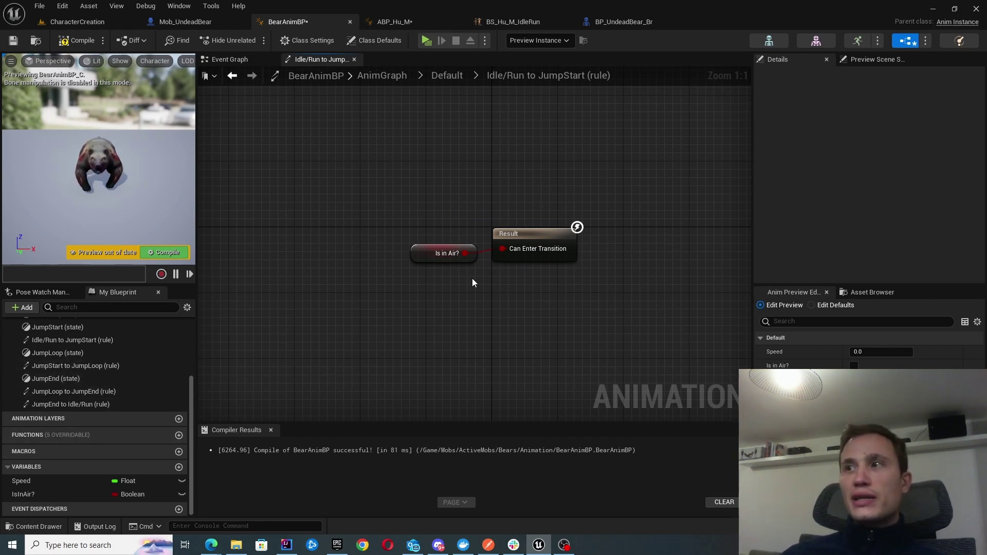
{"action": "left_click_drag", "start_coordinate": [411, 286], "coordinate": [433, 200]}
{"action": "left_click", "coordinate": [432, 205]}
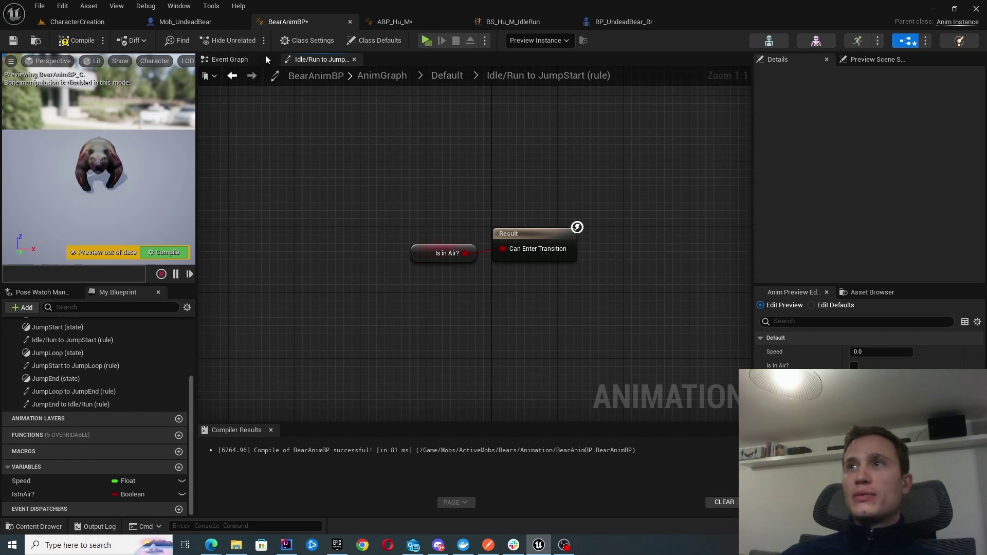
Compare the Event Graph's Get Movement Component and Is Falling nodes that set IsInAir with the Idle/Run to JumpStart rule.
{"action": "left_click", "coordinate": [230, 60]}
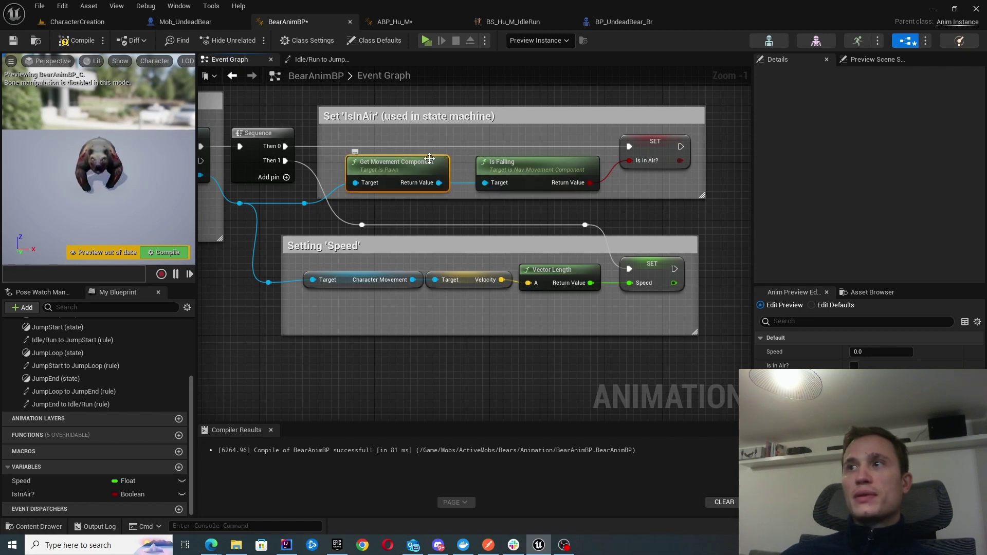
{"action": "left_click", "coordinate": [518, 186]}
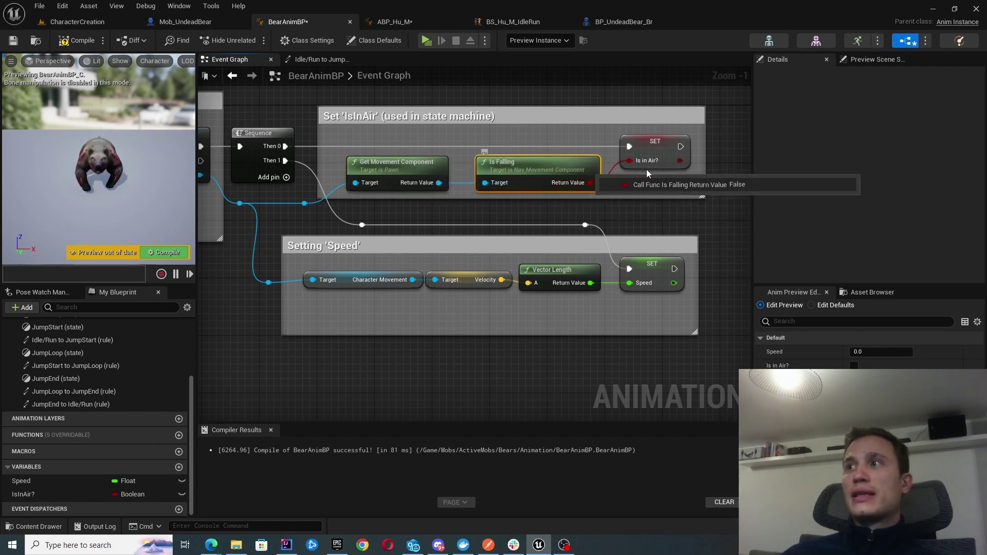
{"action": "left_click", "coordinate": [311, 61]}
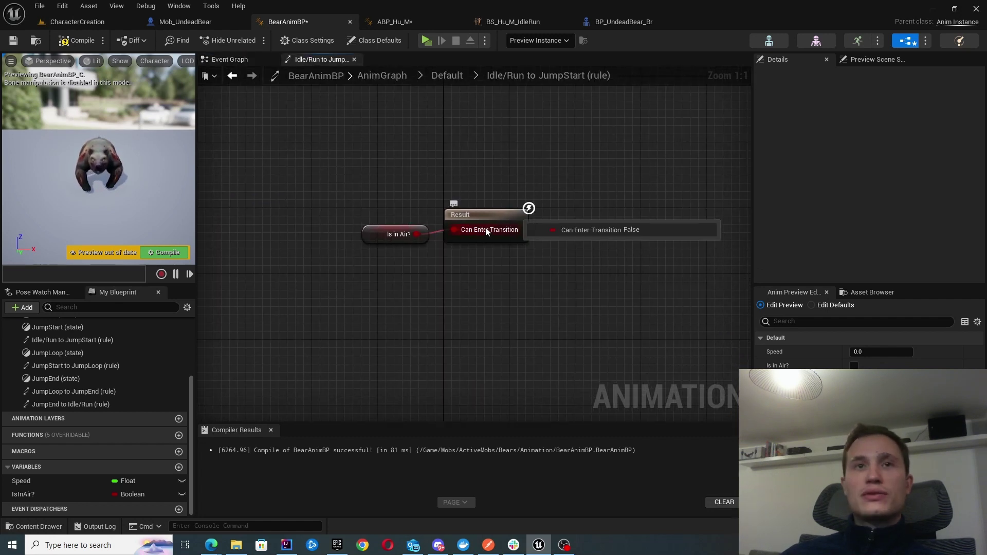
{"action": "key", "text": "alt+Left"}
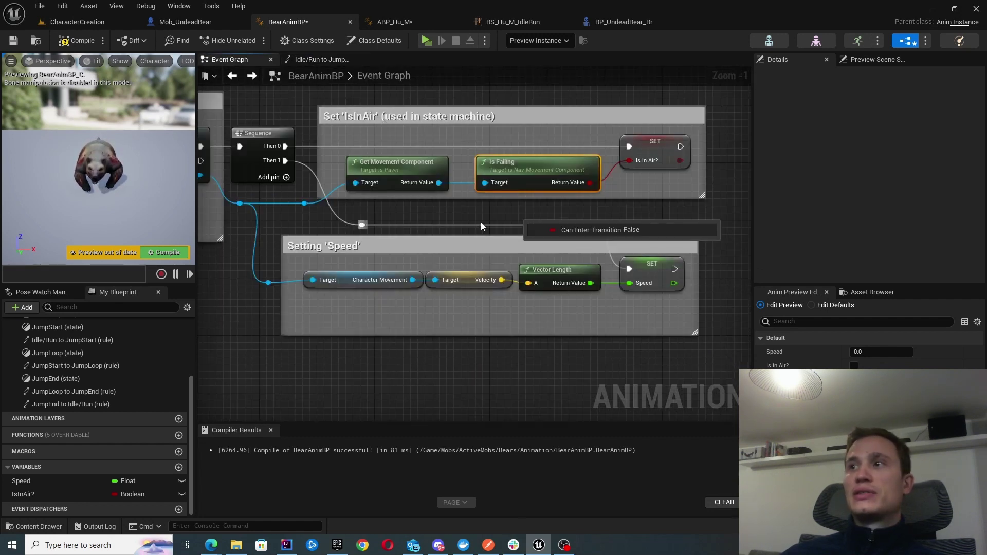
{"action": "left_click", "coordinate": [335, 61]}
Open the JumpStart state from the Default state machine to view its animation sequence.
{"action": "left_click", "coordinate": [445, 77]}
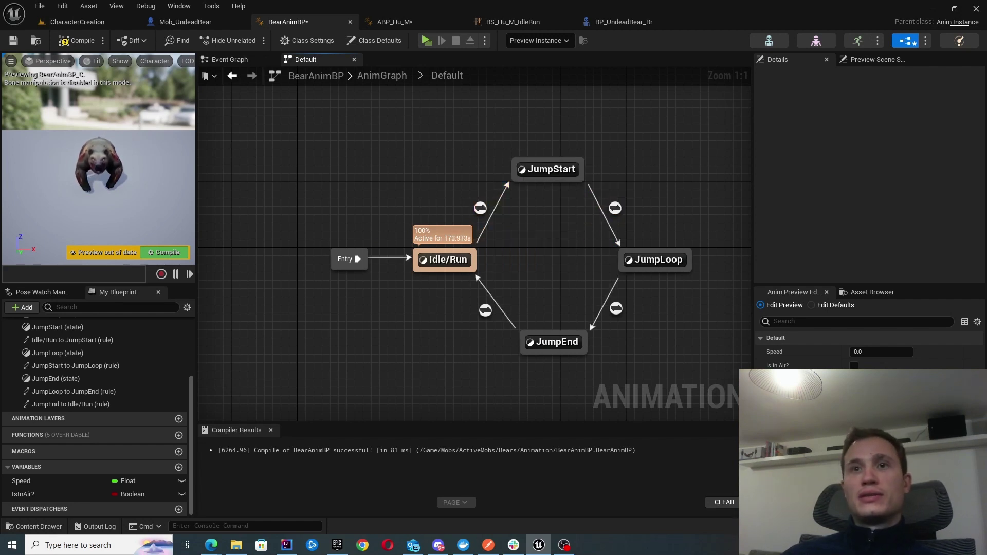
{"action": "left_click", "coordinate": [543, 172]}
{"action": "double_click", "coordinate": [542, 171]}
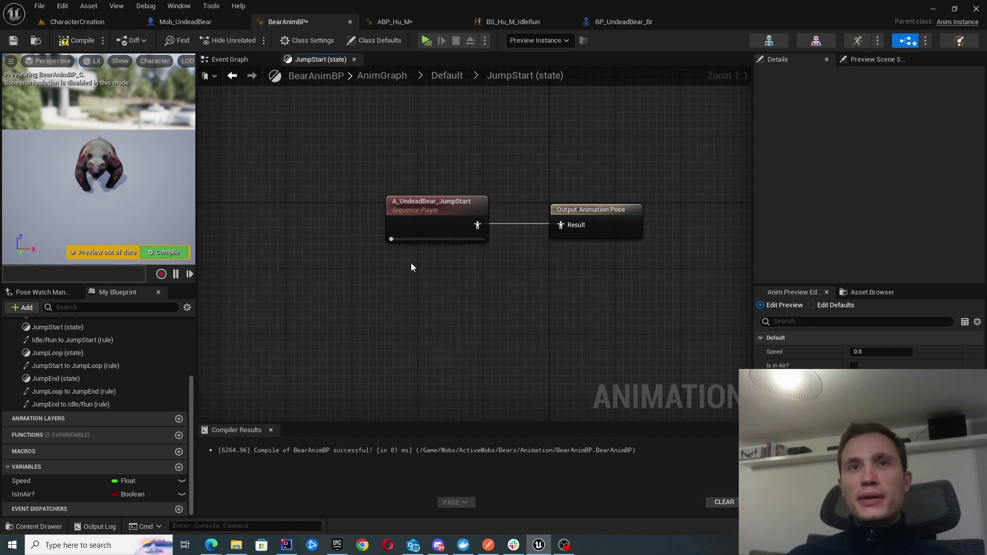
Add a trial Play 'A_UndeadBear_JumpStart' node below the existing one in the JumpStart state, and delete it.
{"action": "right_click", "coordinate": [399, 283]}
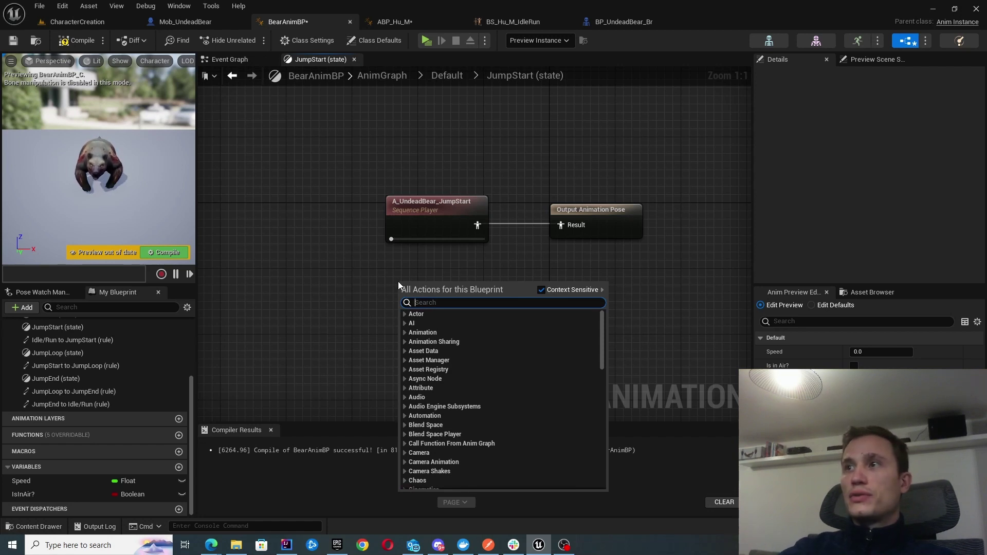
{"action": "type", "text": "bear"}
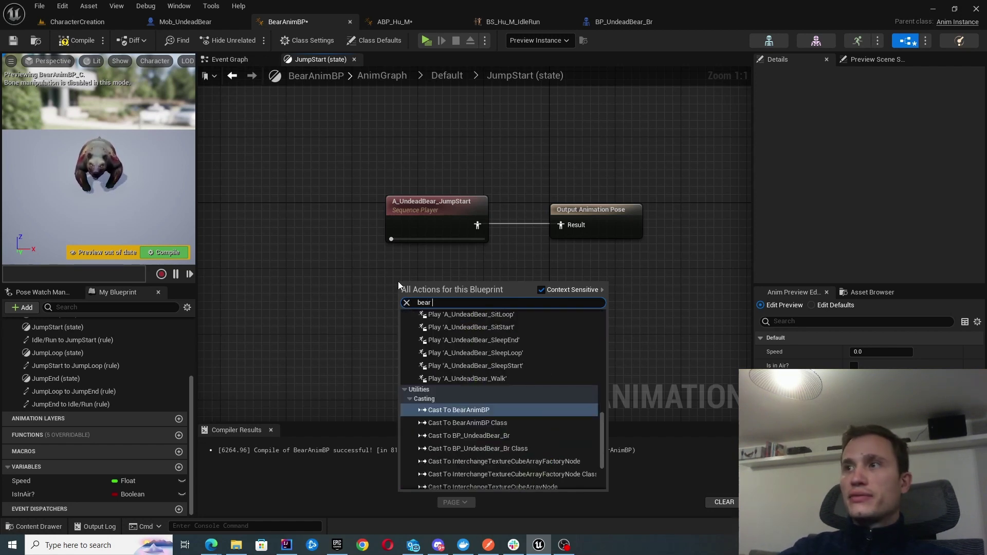
{"action": "type", "text": " jump start"}
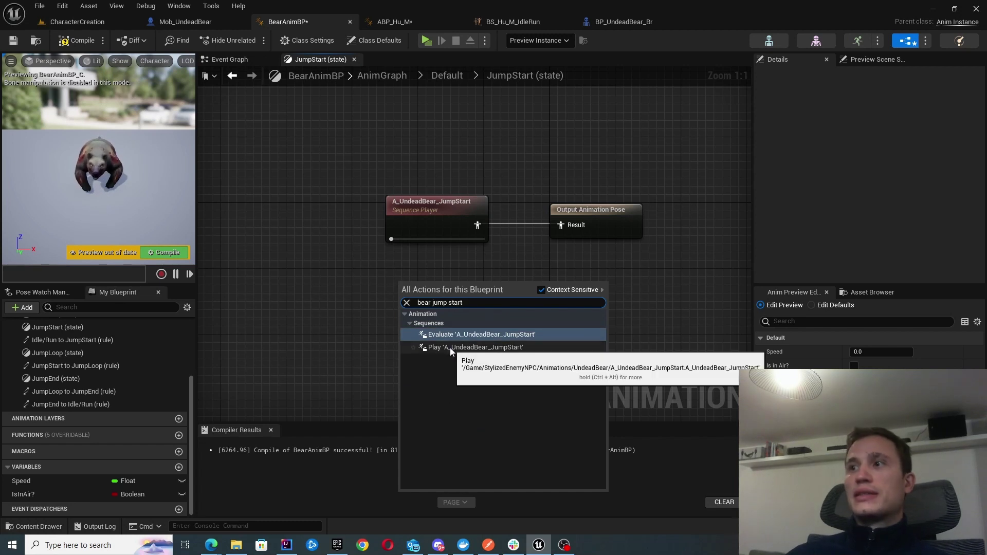
{"action": "left_click", "coordinate": [450, 348]}
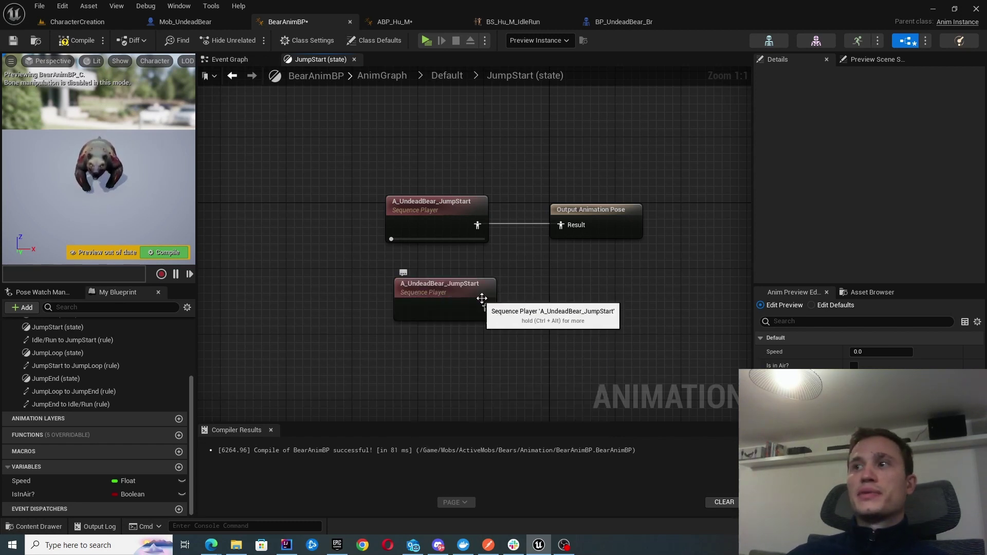
{"action": "left_click_drag", "start_coordinate": [486, 307], "coordinate": [519, 332]}
{"action": "left_click", "coordinate": [439, 303]}
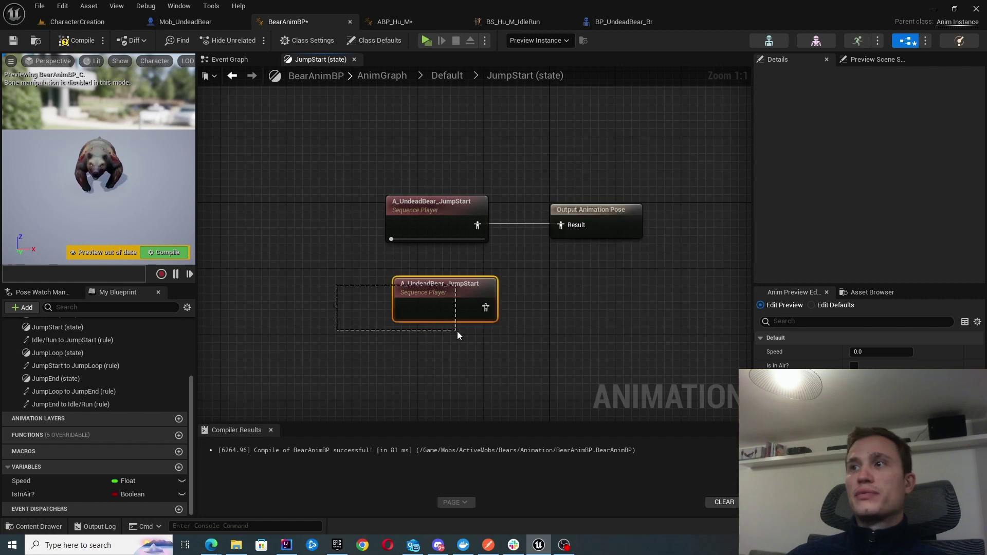
{"action": "key", "text": "Delete"}
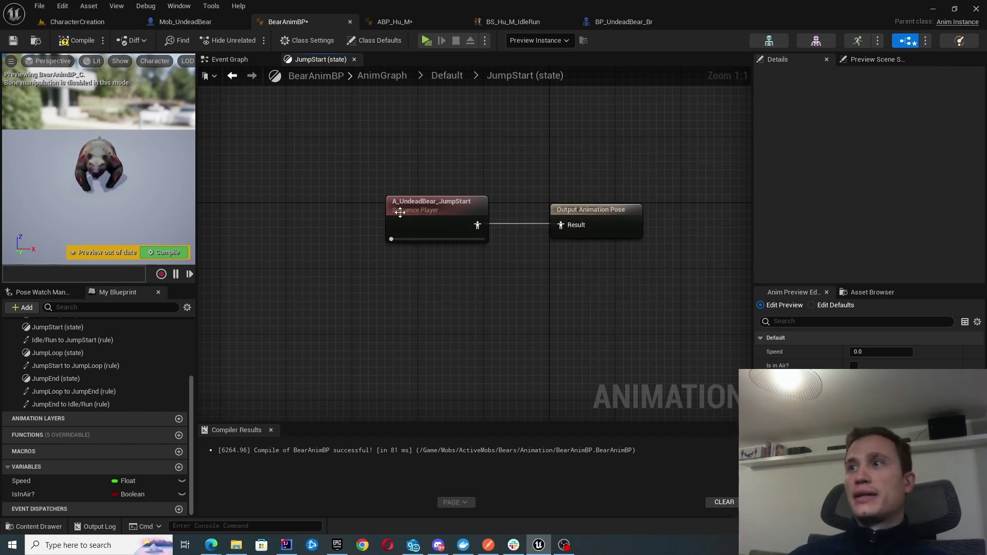
Open the JumpStart to JumpLoop transition rule and inspect its Time Remaining (ratio) comparison.
{"action": "key", "text": "alt+Left"}
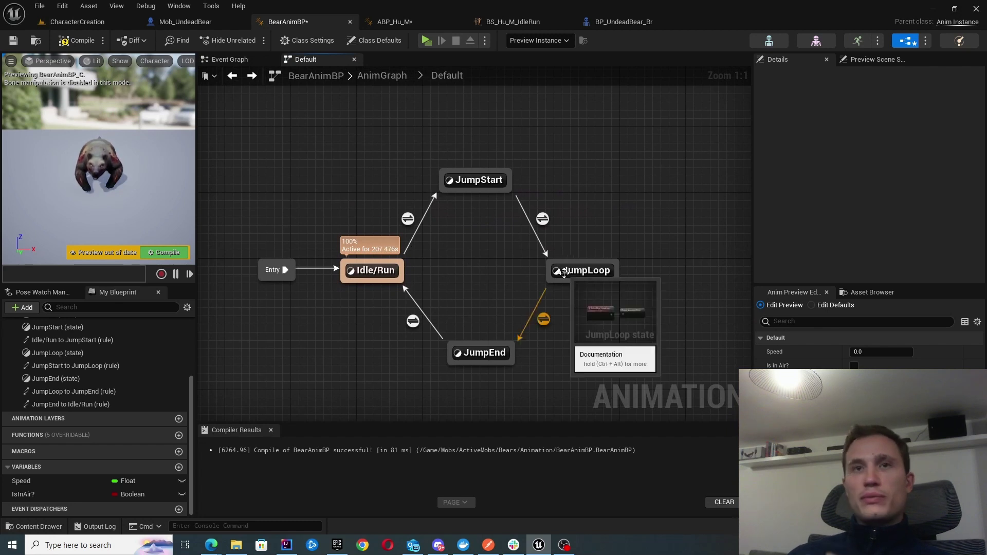
{"action": "double_click", "coordinate": [541, 220]}
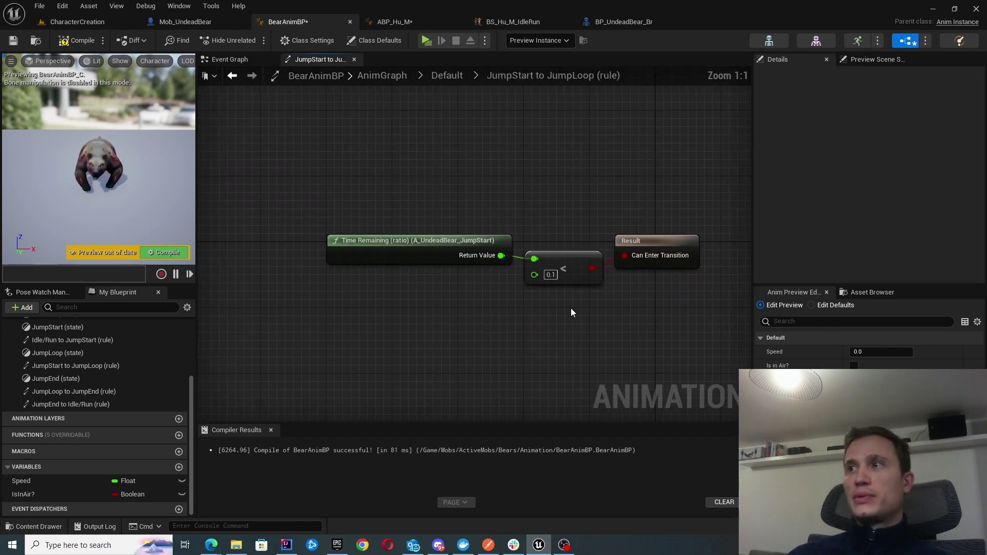
{"action": "left_click", "coordinate": [347, 241]}
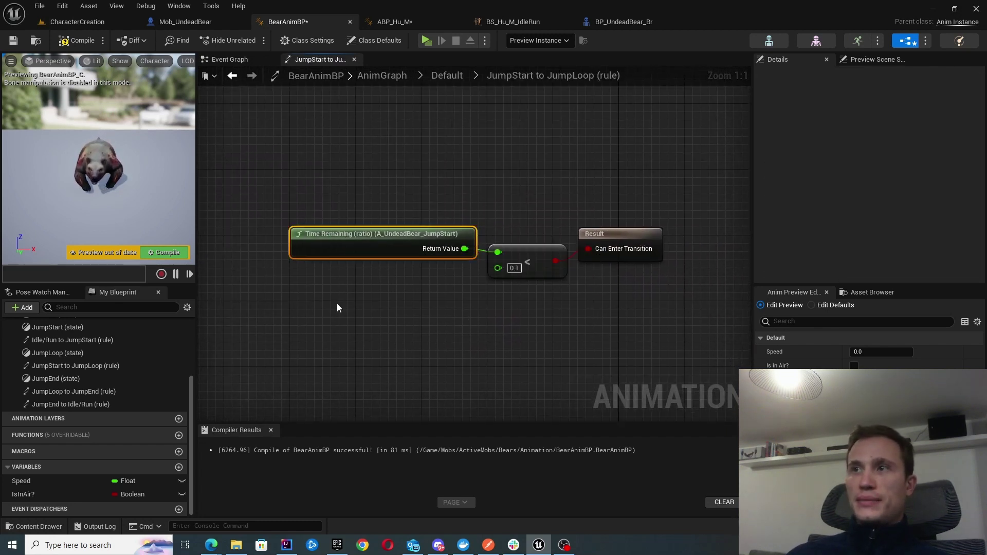
Add a second Time Remaining (ratio) (A_UndeadBear_JumpStart) node below the existing one in the JumpStart to JumpLoop rule.
{"action": "right_click", "coordinate": [330, 329]}
{"action": "type", "text": "be"}
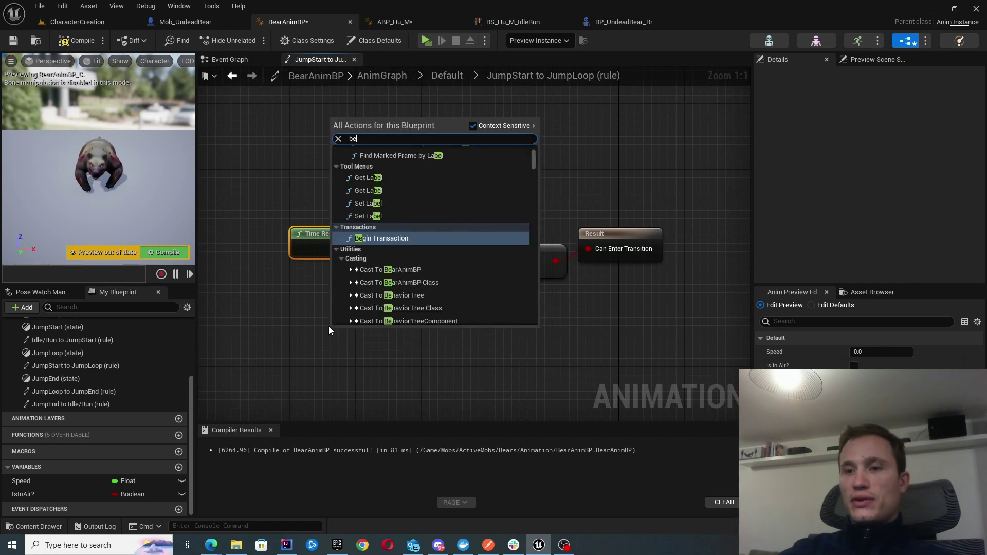
{"action": "type", "text": "ar jump start"}
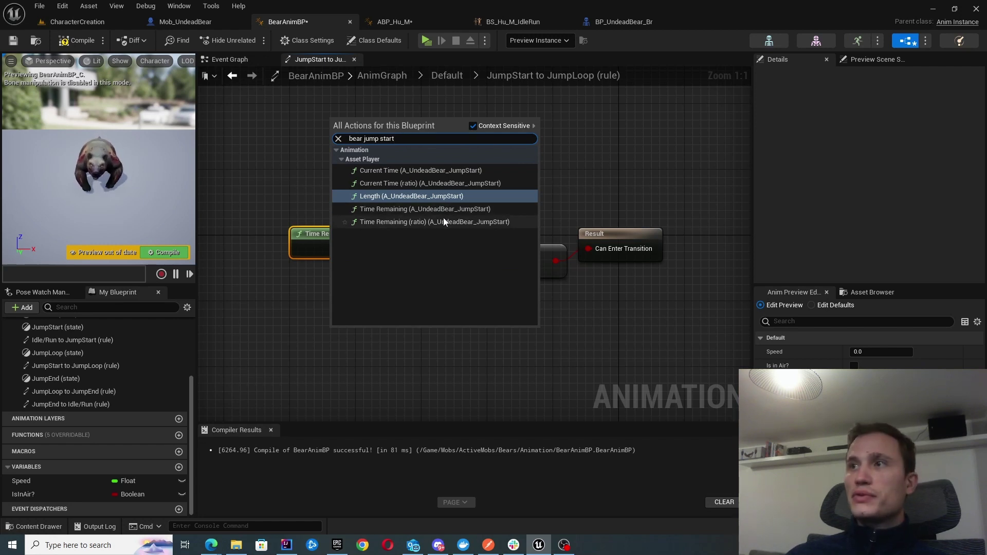
{"action": "left_click", "coordinate": [406, 222]}
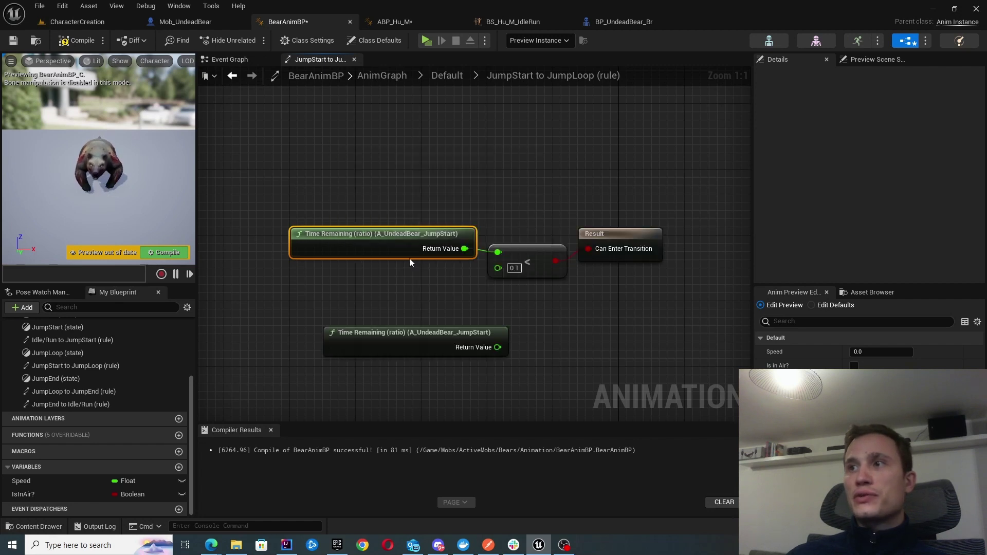
{"action": "left_click_drag", "start_coordinate": [388, 336], "coordinate": [346, 318]}
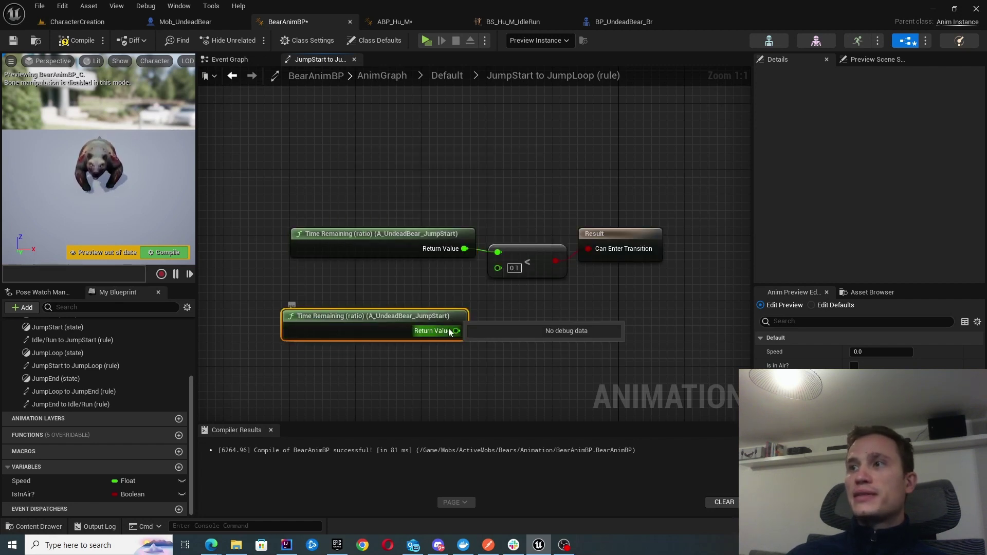
{"action": "left_click_drag", "start_coordinate": [456, 331], "coordinate": [485, 337]}
{"action": "left_click", "coordinate": [498, 268]}
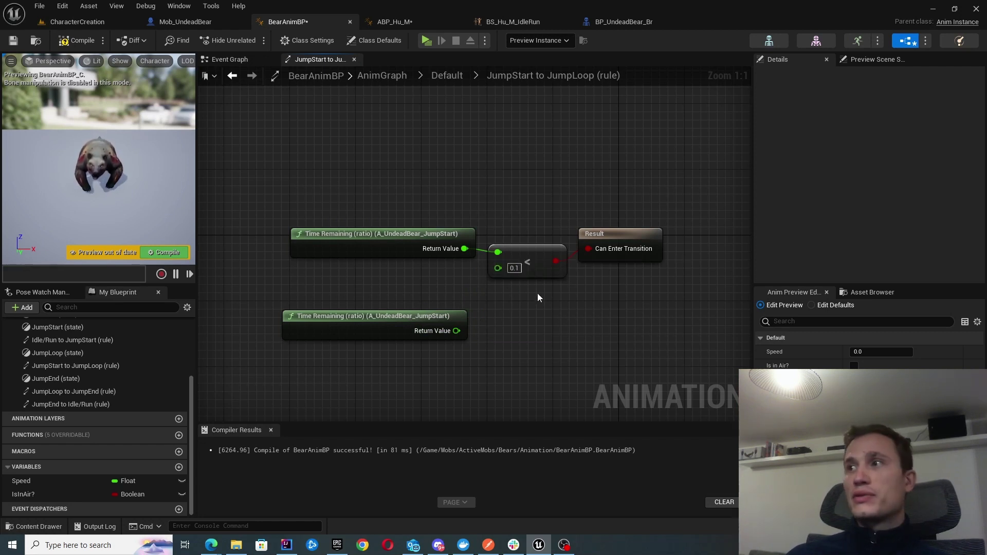
Return to the Default state machine and open the JumpLoop state to view its animation sequence.
{"action": "mouse_move", "coordinate": [605, 250]}
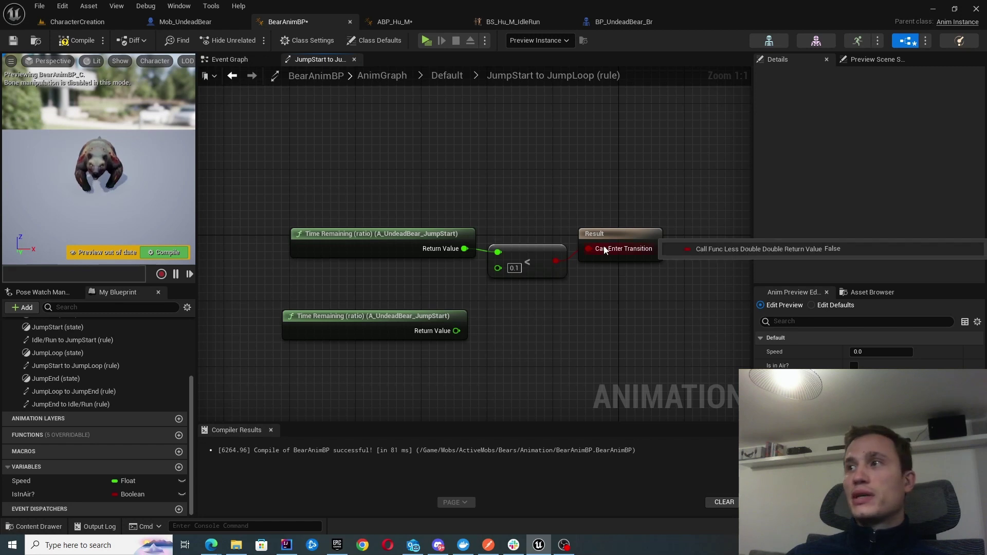
{"action": "key", "text": "alt+Left"}
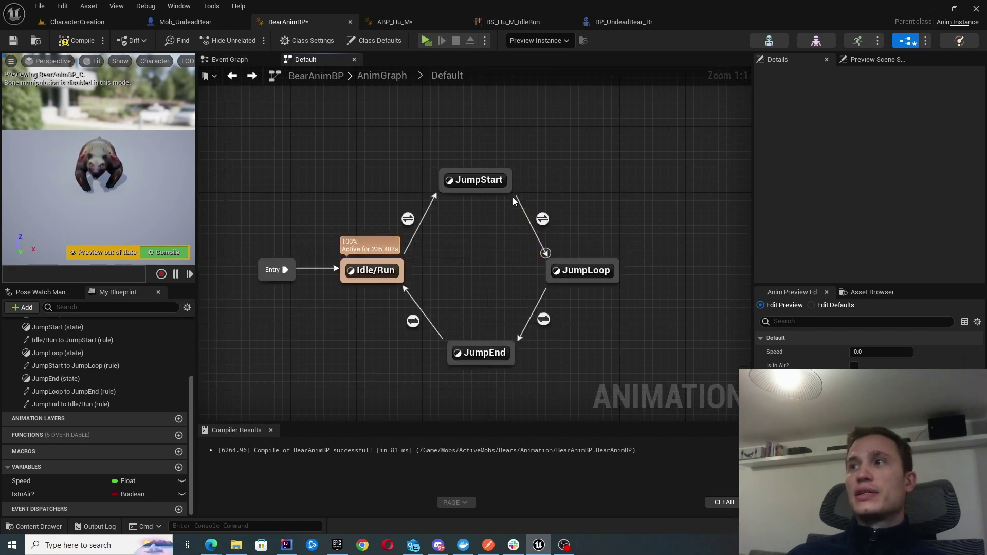
{"action": "double_click", "coordinate": [582, 273]}
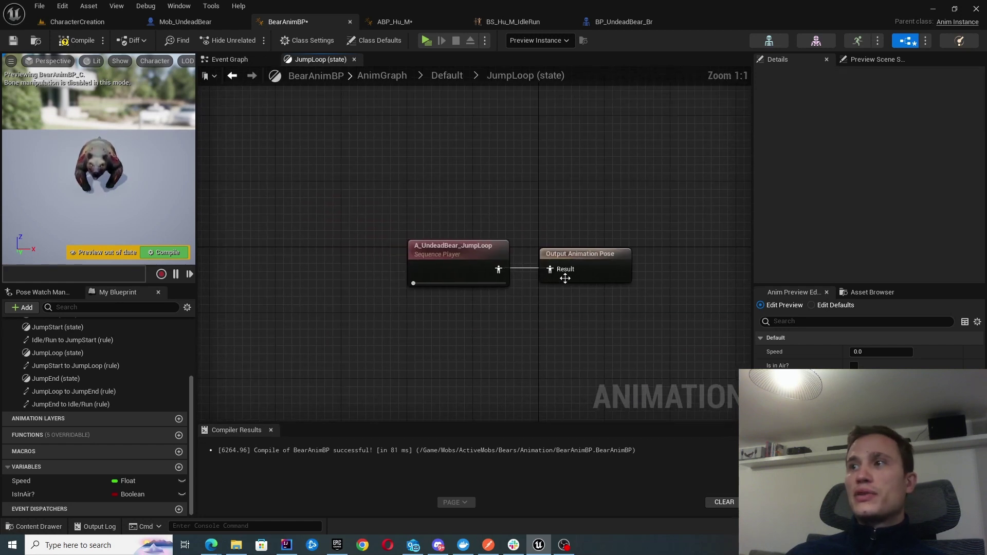
Search the JumpLoop state's available nodes for "jump loop", dismiss the list without adding one, and return to the Default state machine.
{"action": "right_click", "coordinate": [441, 342]}
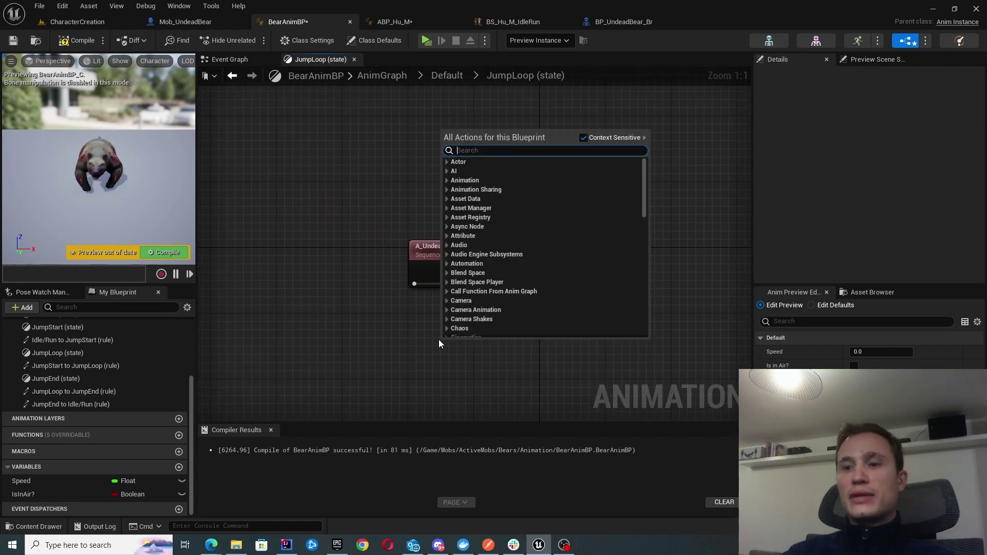
{"action": "type", "text": "jump loop"}
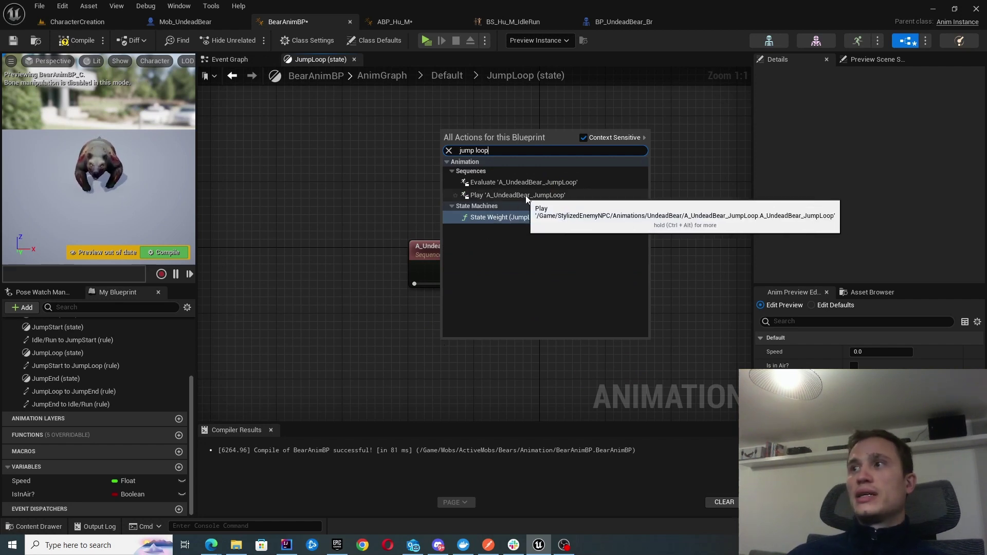
{"action": "left_click", "coordinate": [387, 316]}
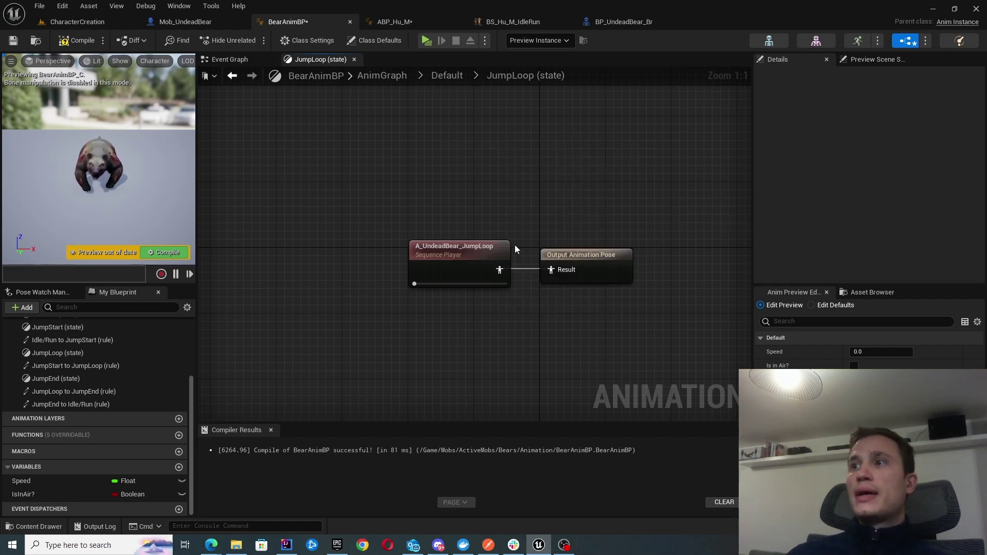
{"action": "key", "text": "alt+Left"}
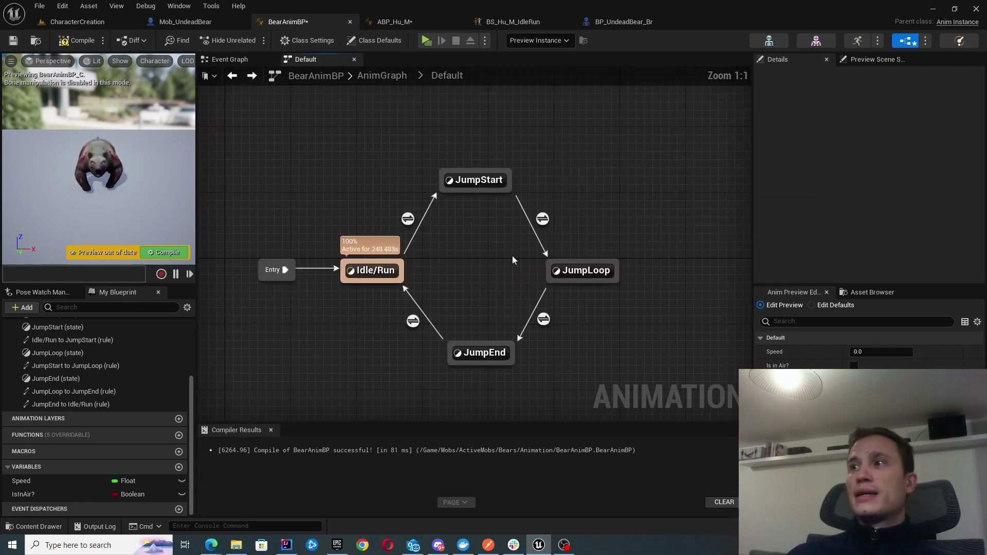
Open the JumpLoop to JumpEnd transition rule, inspect its negated Is in Air? condition, and return to the Default state machine.
{"action": "left_click", "coordinate": [543, 319]}
{"action": "double_click", "coordinate": [543, 319]}
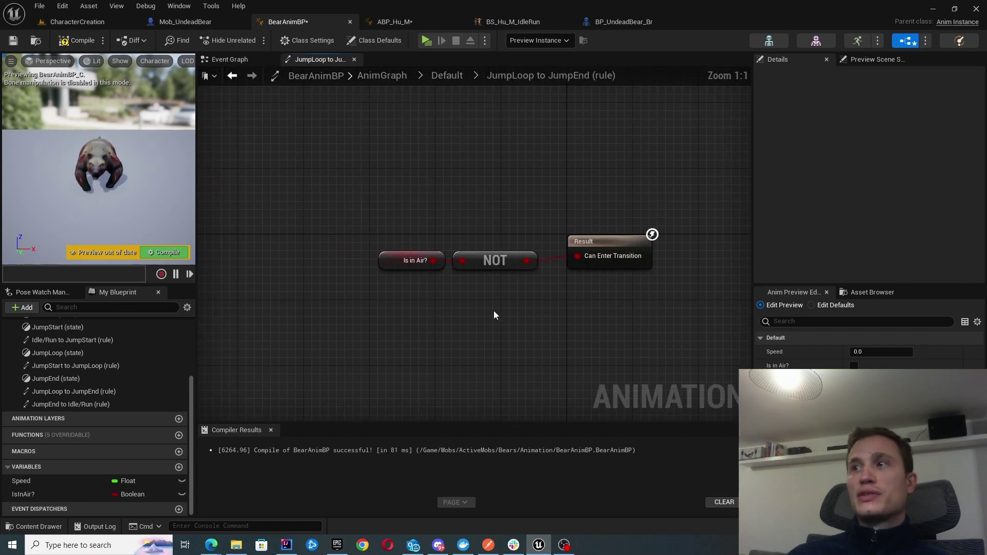
{"action": "right_click_drag", "start_coordinate": [493, 311], "coordinate": [489, 277]}
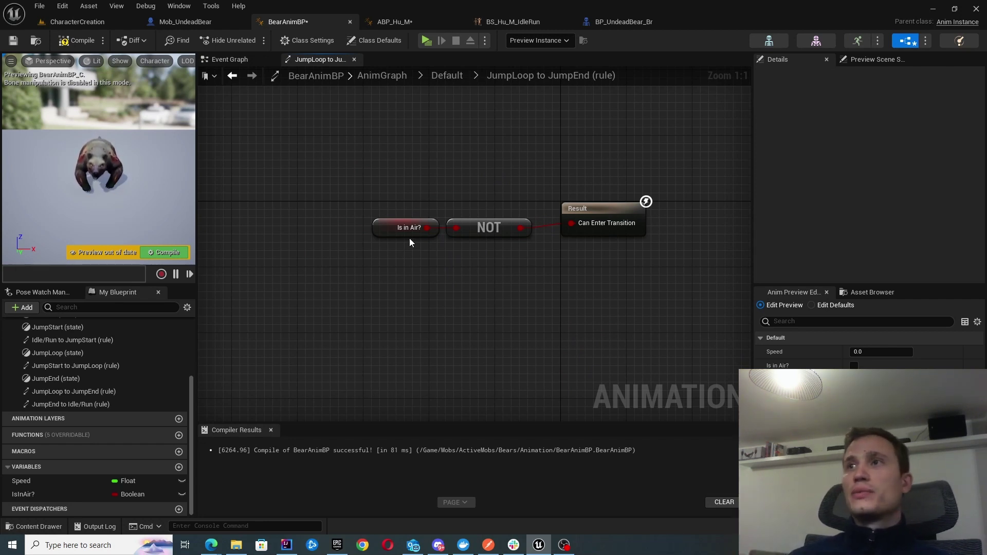
{"action": "left_click", "coordinate": [447, 76]}
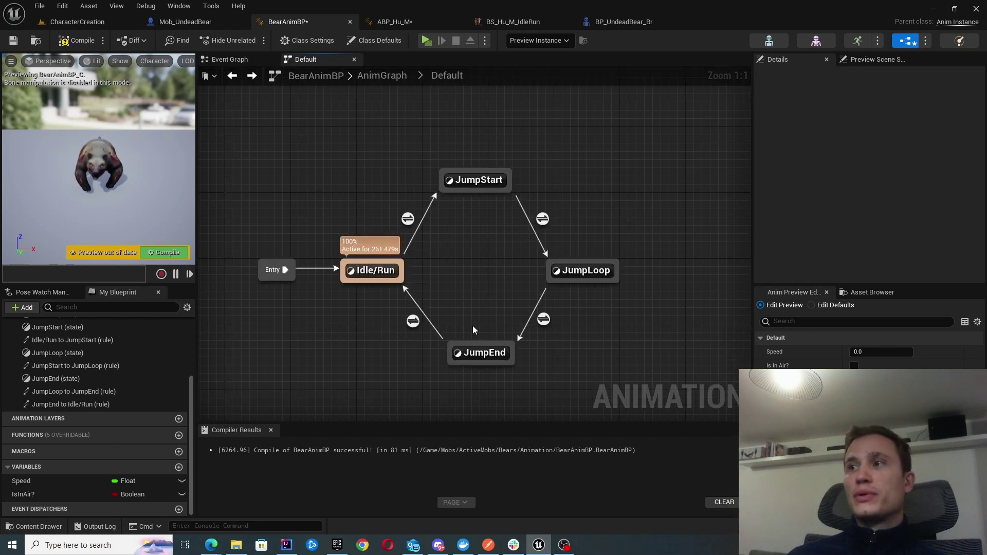
Open the JumpEnd state, search the available nodes for "jump end", and inspect the A_UndeadBear_JumpEnd sequence player.
{"action": "left_click", "coordinate": [474, 355]}
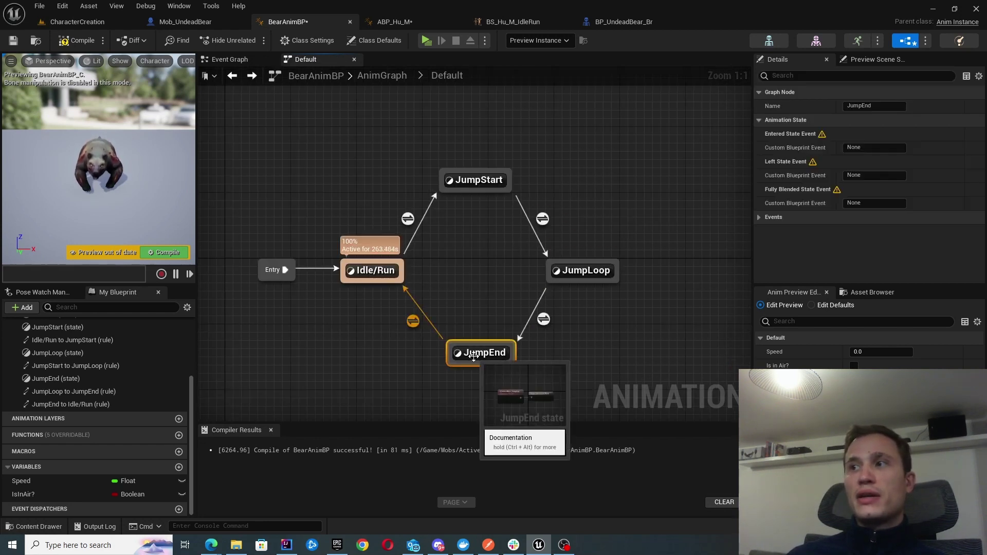
{"action": "double_click", "coordinate": [473, 354]}
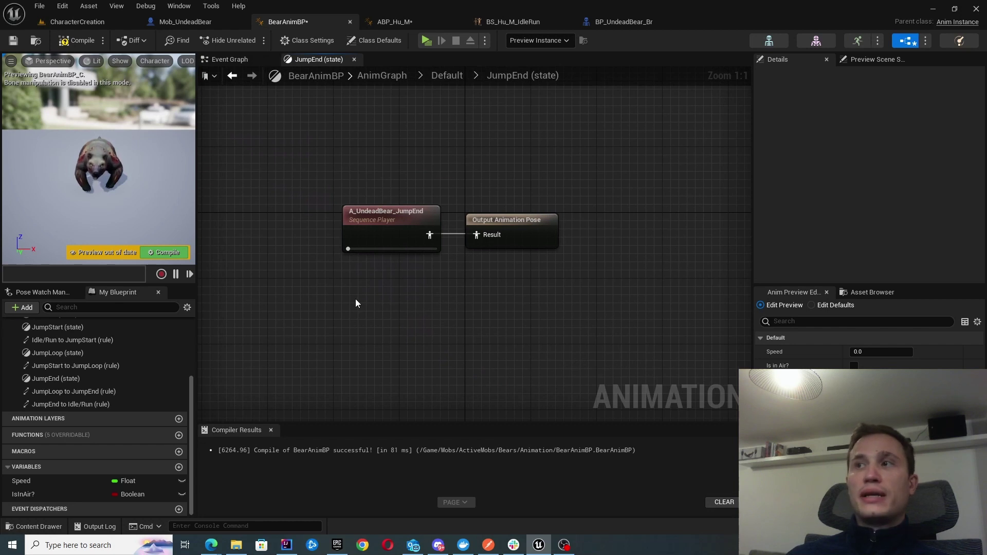
{"action": "right_click", "coordinate": [338, 341]}
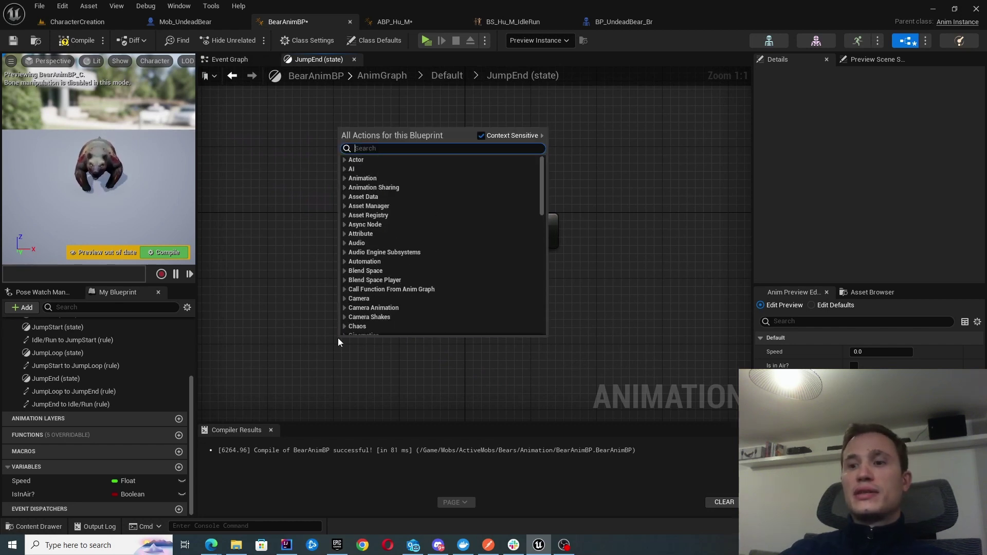
{"action": "type", "text": "jump end"}
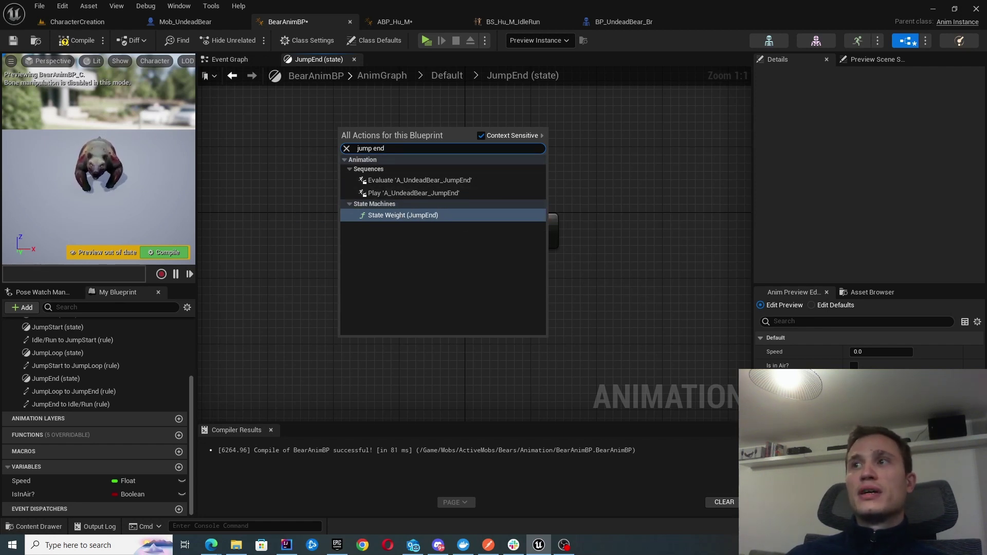
{"action": "left_click_drag", "start_coordinate": [385, 148], "coordinate": [322, 140]}
{"action": "left_click", "coordinate": [413, 193]}
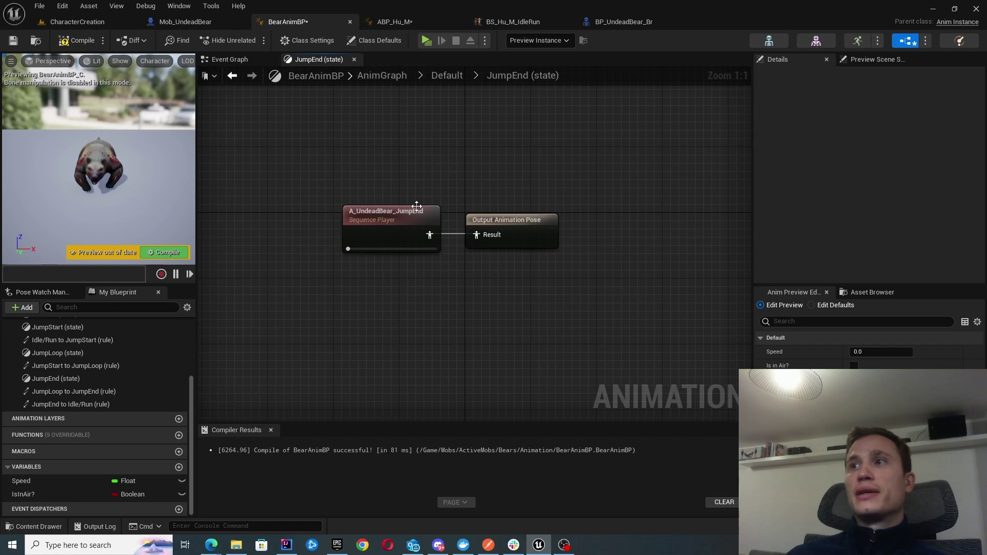
{"action": "left_click", "coordinate": [369, 226]}
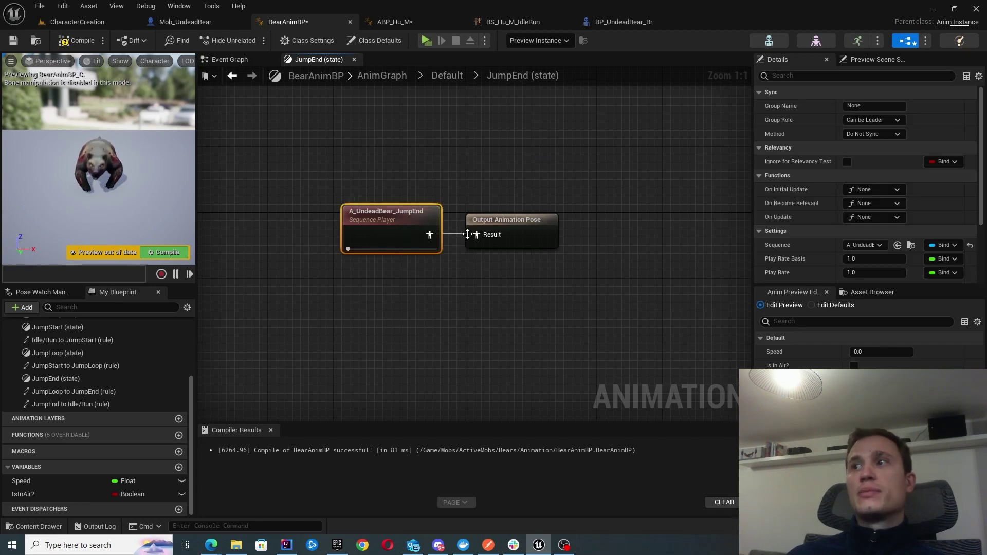
{"action": "key", "text": "alt+Left"}
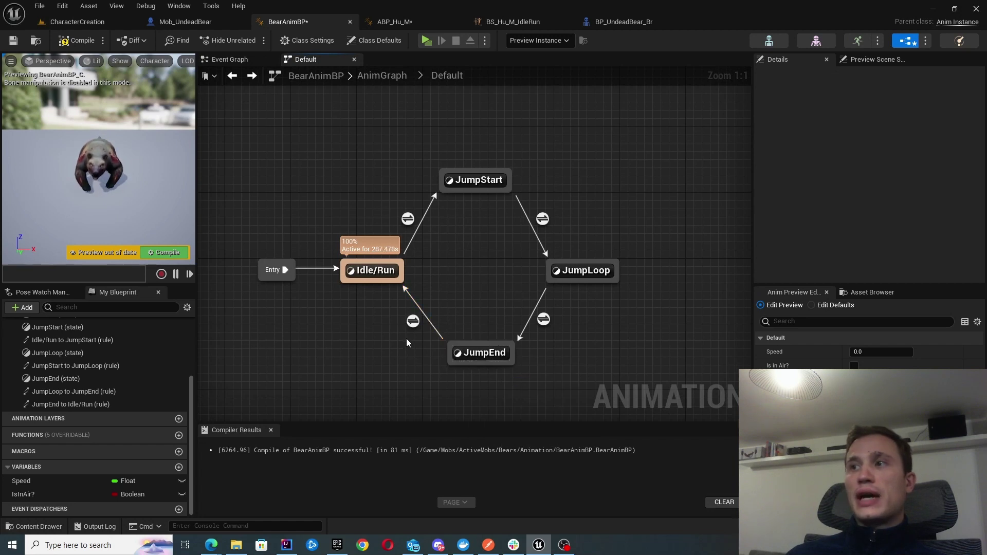
Open the JumpEnd to Idle/Run transition rule and inspect its Time Remaining (ratio) comparison.
{"action": "left_click", "coordinate": [412, 323]}
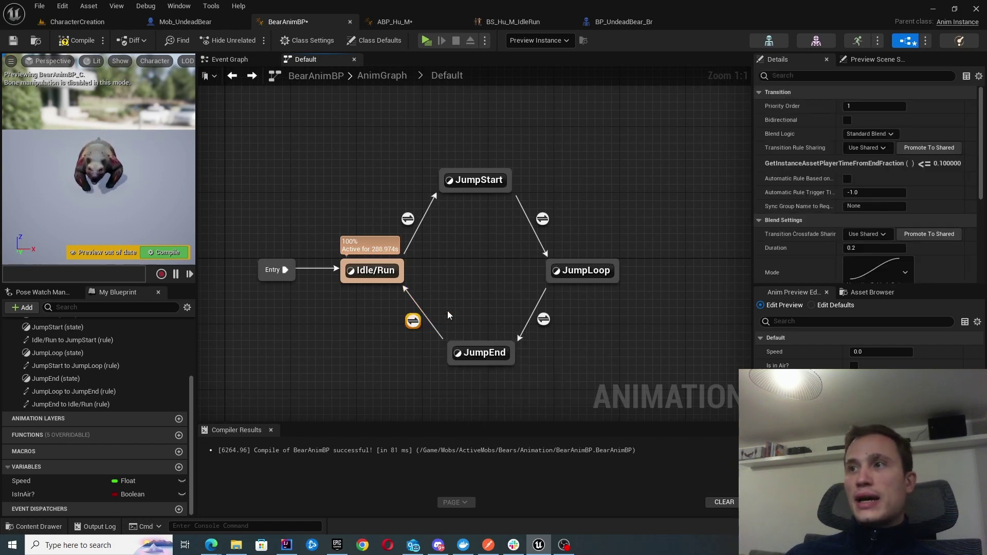
{"action": "double_click", "coordinate": [412, 322]}
{"action": "right_click_drag", "start_coordinate": [429, 297], "coordinate": [376, 253]}
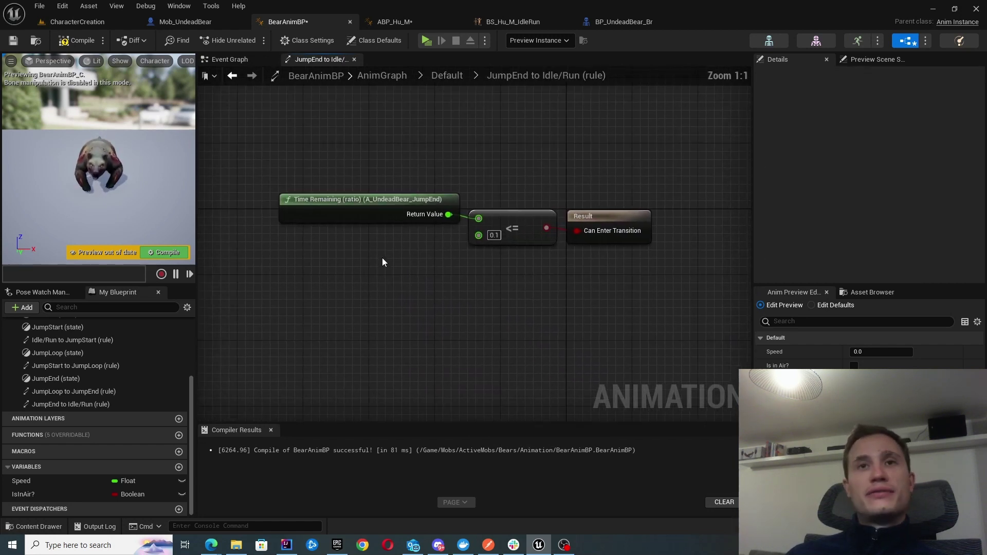
Search the JumpEnd to Idle/Run rule's available nodes for "jump end asset", dismiss the list, and return to the Default state machine.
{"action": "right_click", "coordinate": [316, 300]}
{"action": "type", "text": "jump end"}
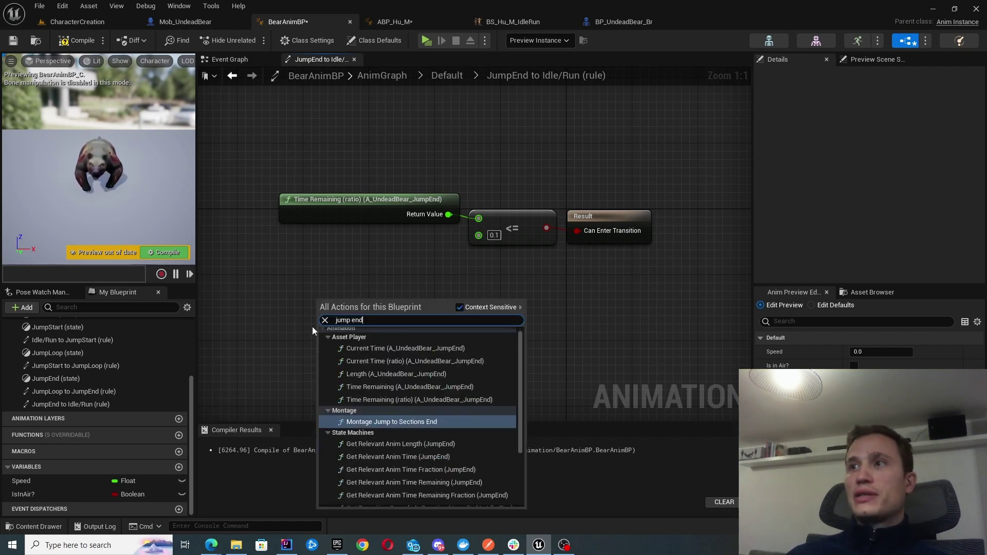
{"action": "type", "text": " asset"}
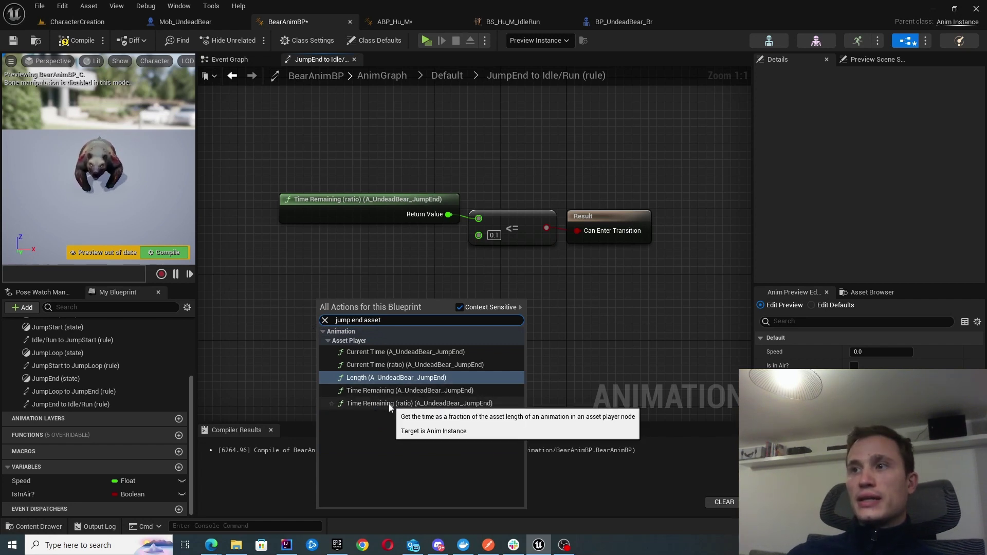
{"action": "left_click", "coordinate": [389, 262]}
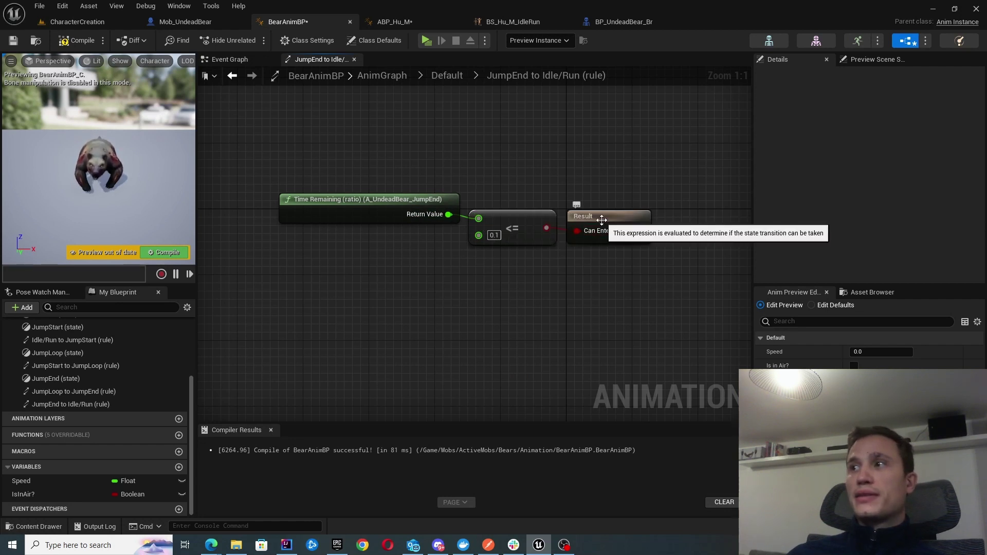
{"action": "key", "text": "alt+Left"}
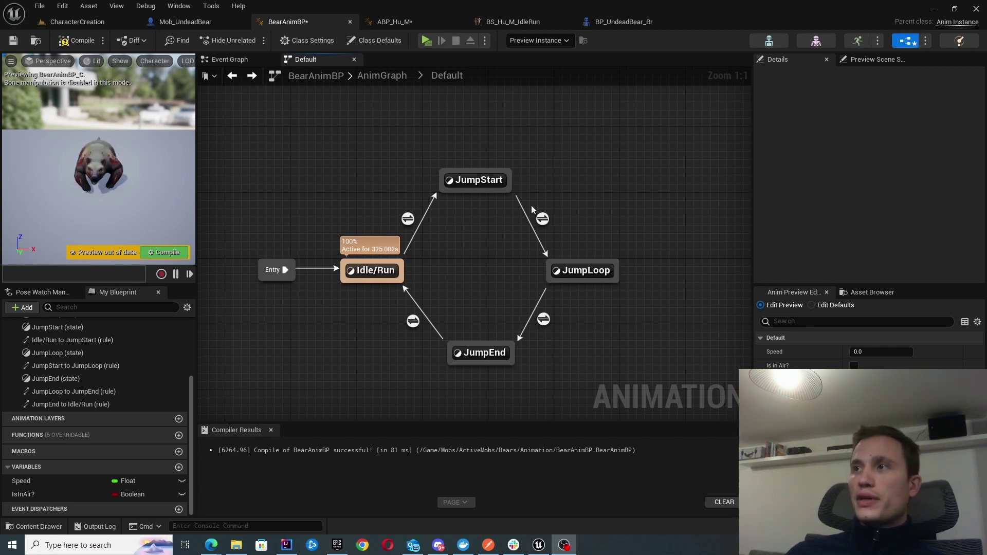
Delete the unconnected Time Remaining (ratio) (A_UndeadBear_JumpStart) node from the JumpStart to JumpLoop rule and return to the Default state machine.
{"action": "left_click", "coordinate": [542, 219]}
{"action": "double_click", "coordinate": [543, 219]}
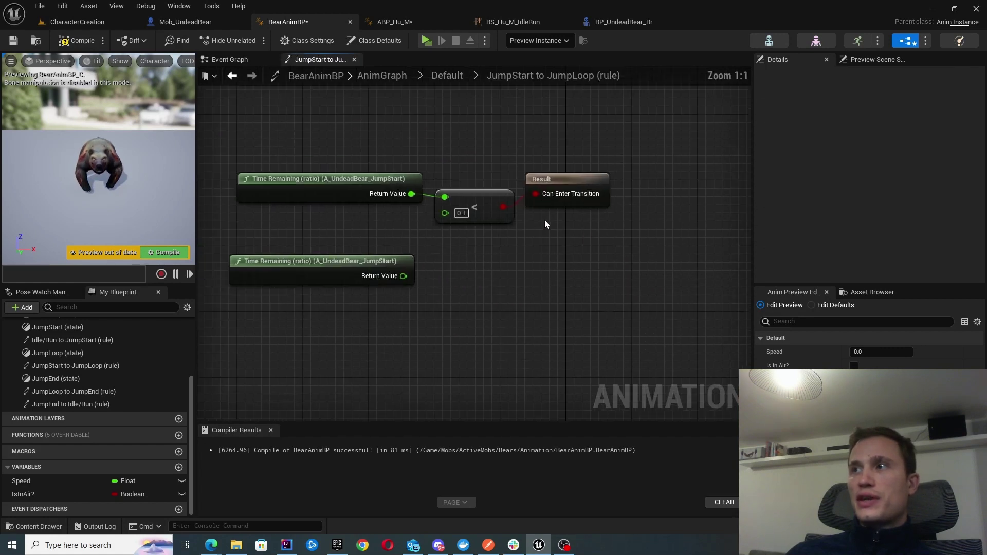
{"action": "left_click", "coordinate": [441, 291]}
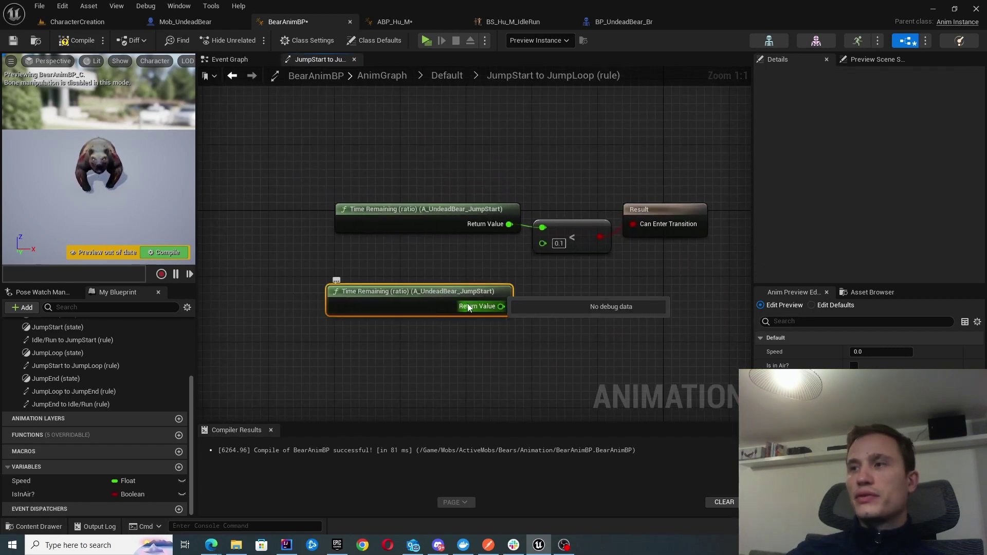
{"action": "key", "text": "Delete"}
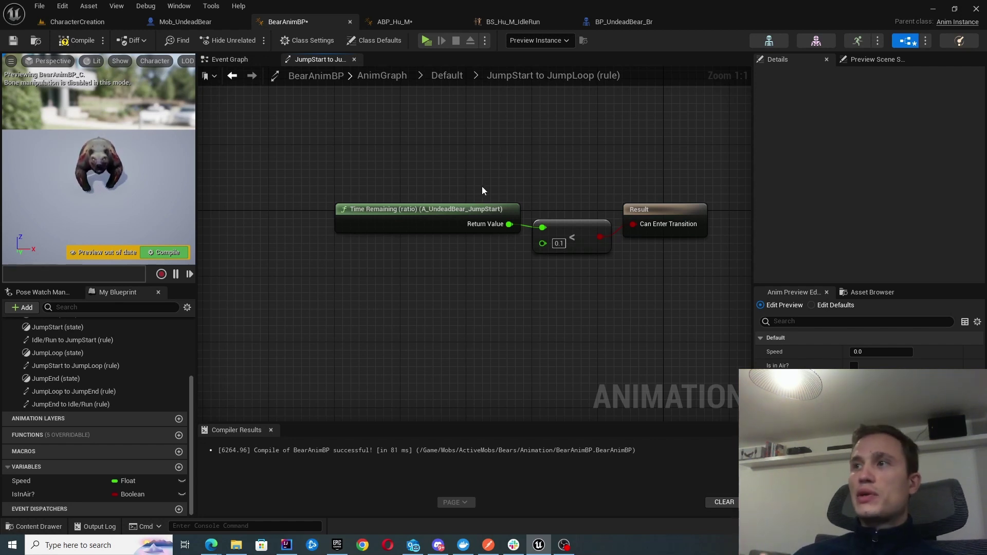
{"action": "key", "text": "alt+Left"}
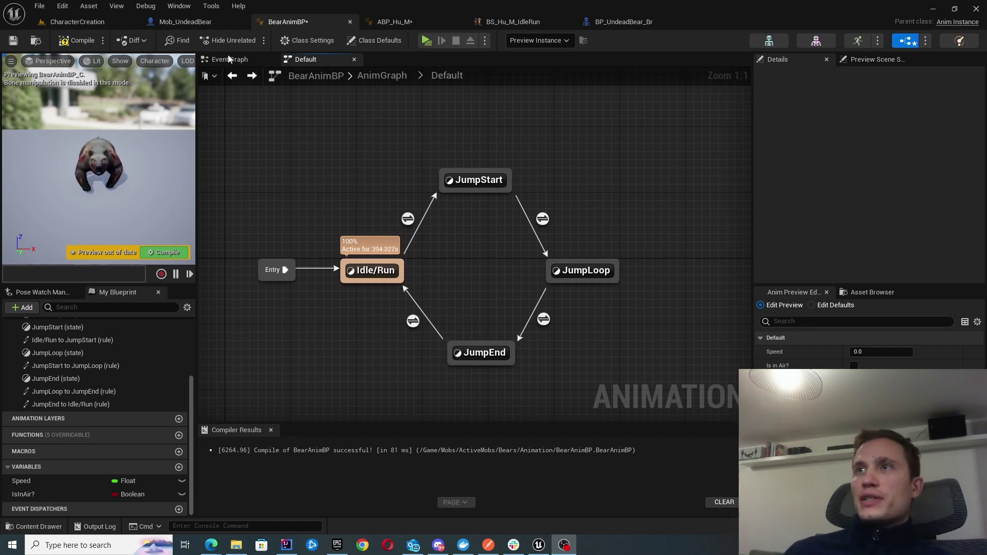
Set the Anim Class of Mob_UndeadBear's Mesh component to BearAnimBP and compile the blueprint.
{"action": "left_click", "coordinate": [180, 22]}
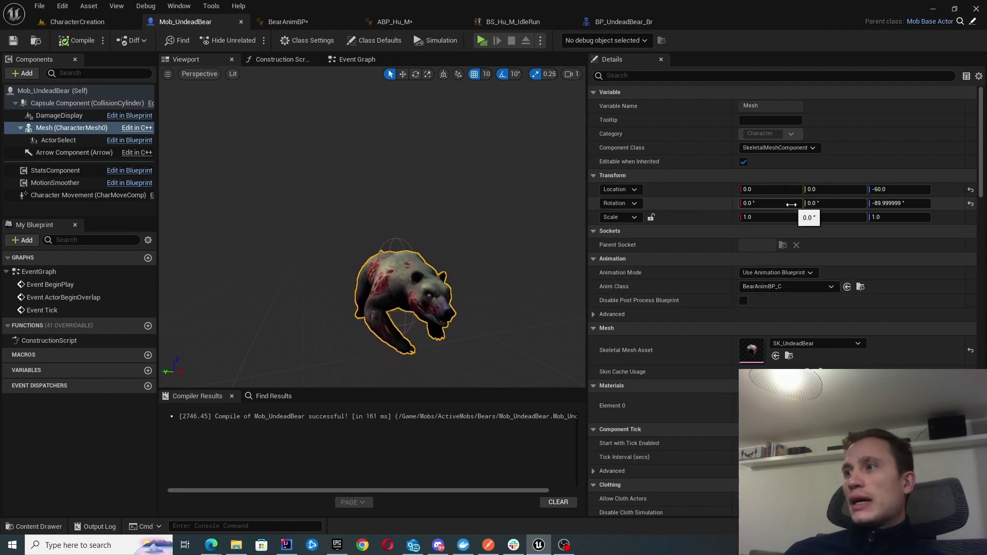
{"action": "left_click", "coordinate": [36, 131]}
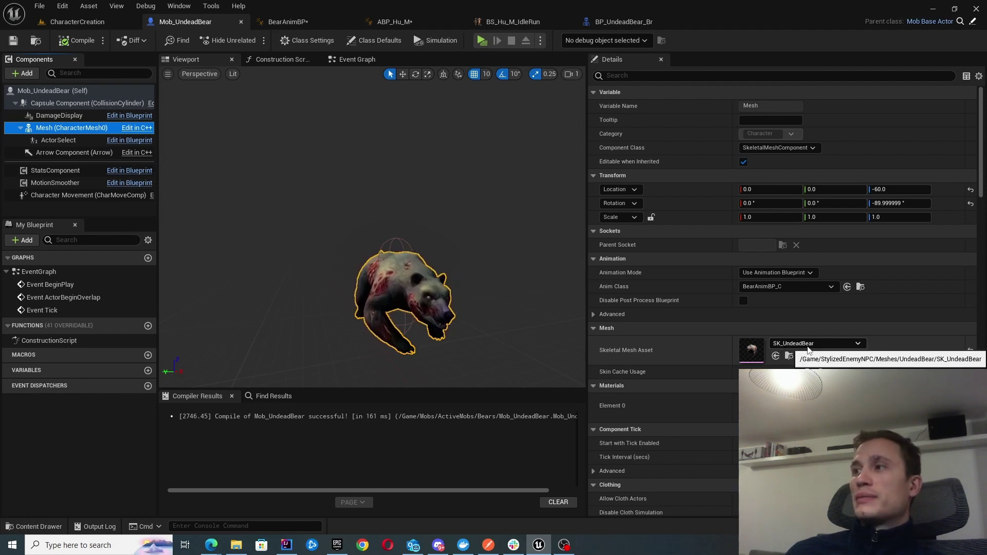
{"action": "left_click", "coordinate": [767, 288]}
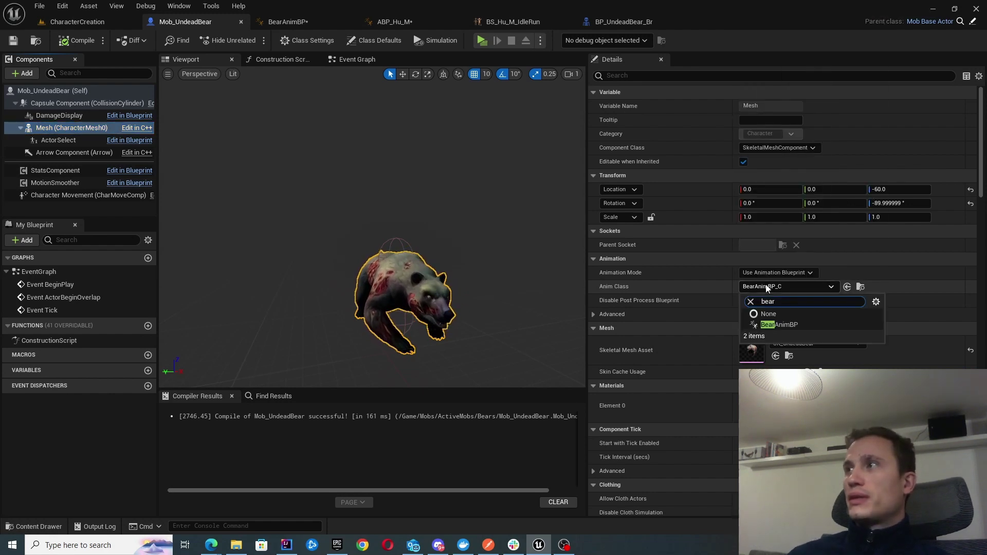
{"action": "left_click", "coordinate": [765, 327]}
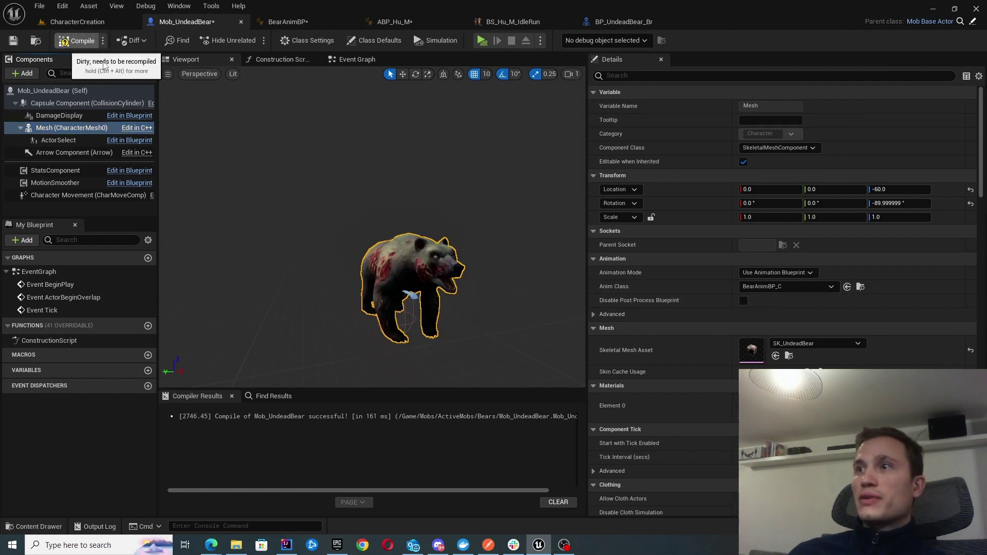
{"action": "left_click", "coordinate": [76, 41]}
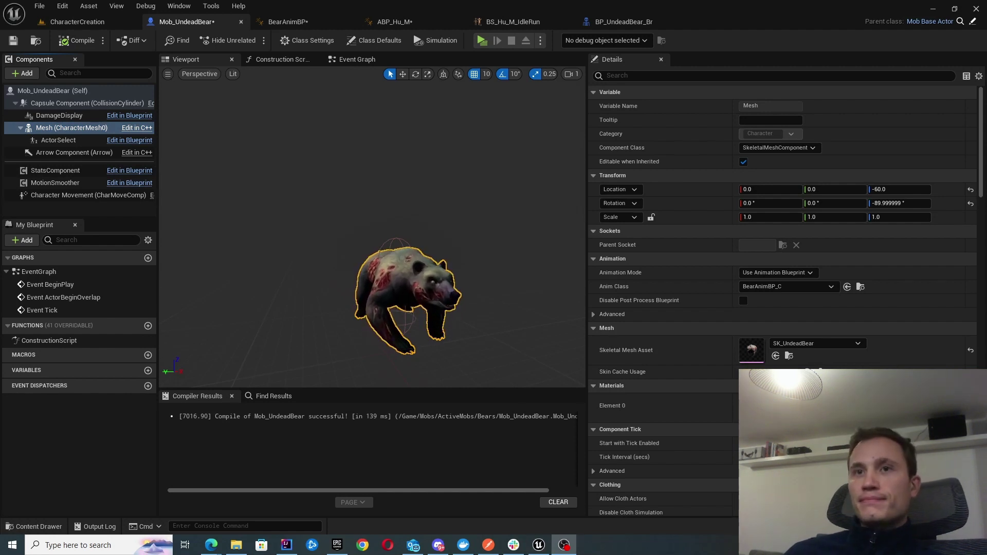
Open the BS_Hu_M_IdleRun blend space and preview a speed between its idle and walk samples.
{"action": "left_click", "coordinate": [517, 23]}
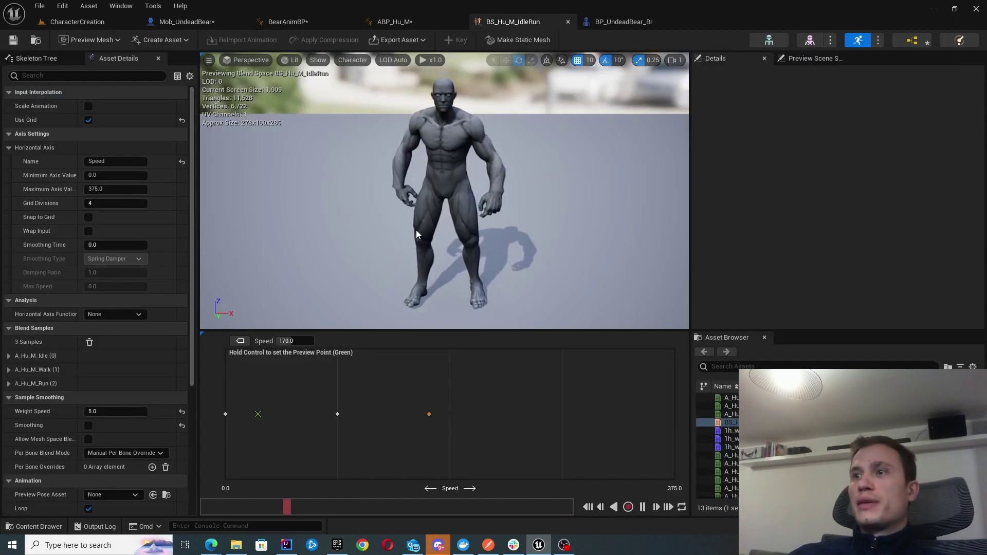
{"action": "right_click", "coordinate": [304, 355]}
{"action": "left_click", "coordinate": [294, 414]}
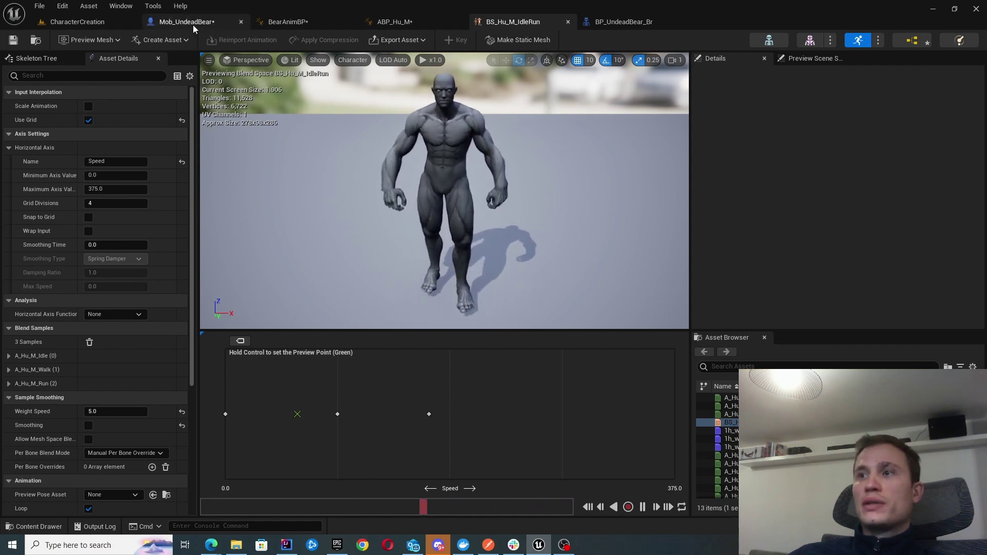
Launch the game preview from Mob_UndeadBear, enter the world as testChar2, check the character's movement, and stop the preview.
{"action": "left_click", "coordinate": [171, 24]}
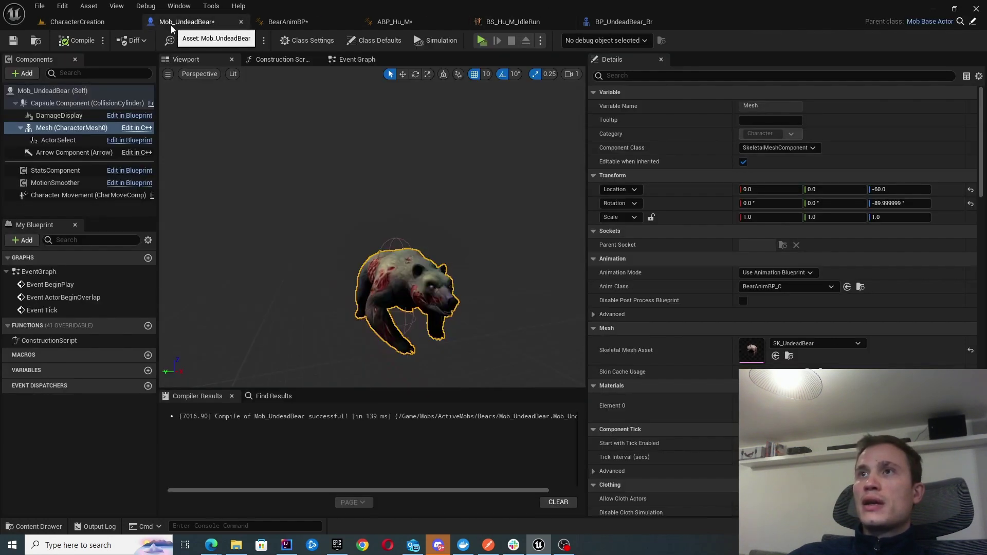
{"action": "left_click", "coordinate": [481, 40]}
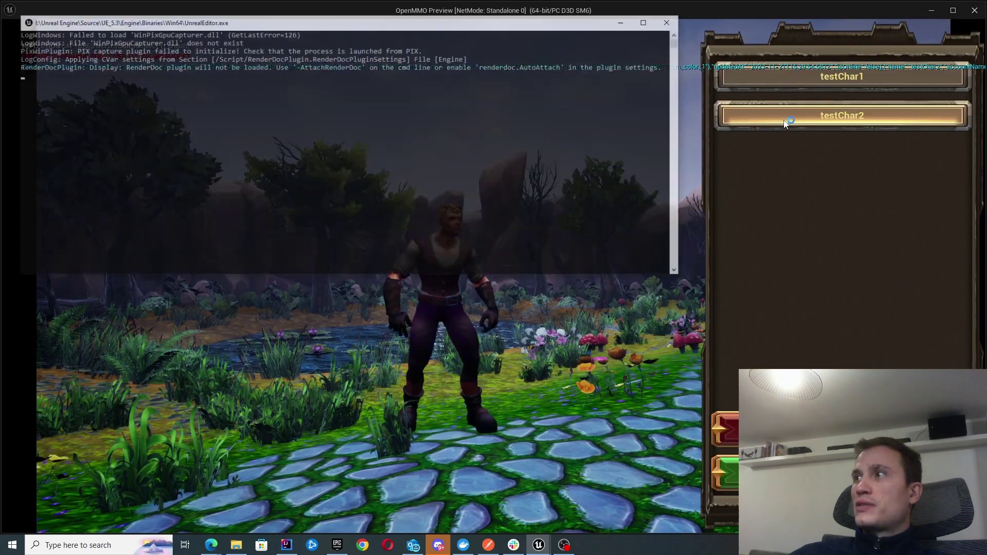
{"action": "left_click", "coordinate": [725, 473]}
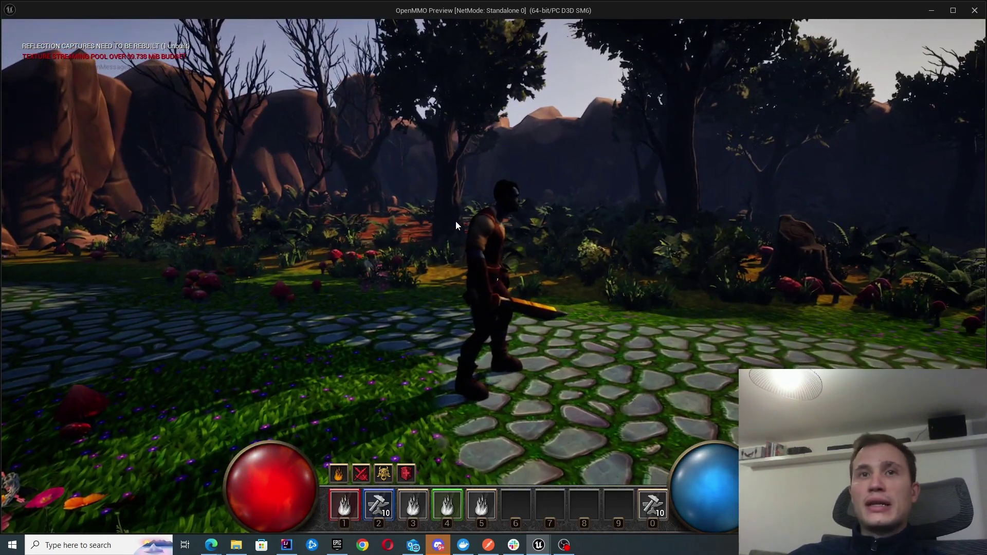
{"action": "left_click", "coordinate": [455, 225]}
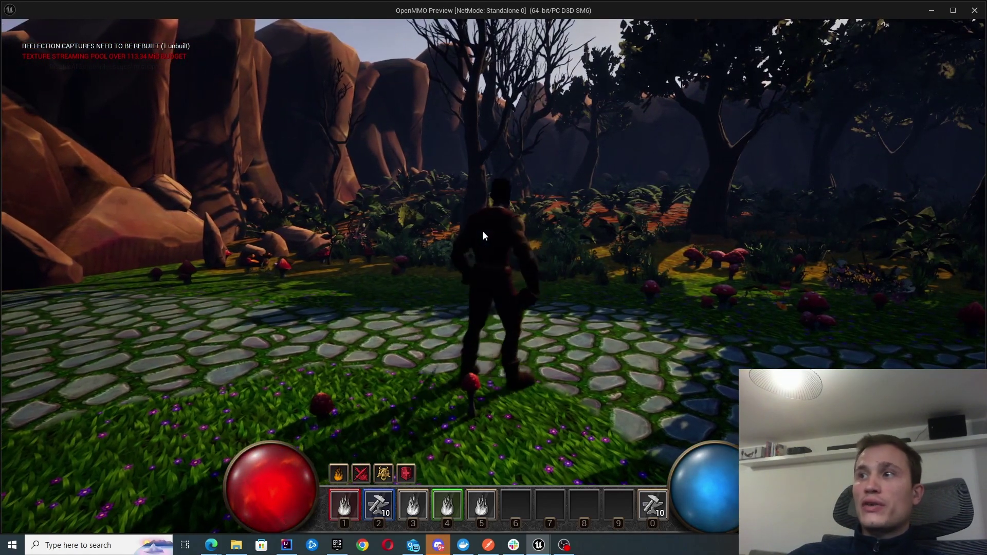
{"action": "key", "text": "Escape"}
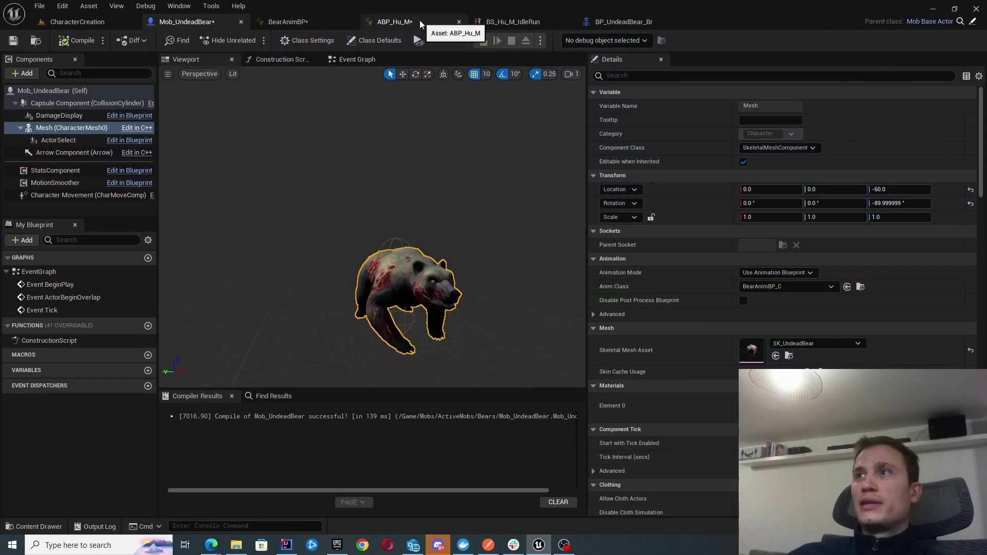
Set BS_Hu_M_IdleRun's Maximum Axis Value to 2000 and move the A_Hu_M_Run sample to a speed of about 1776.
{"action": "left_click", "coordinate": [513, 21]}
{"action": "left_click", "coordinate": [117, 189]}
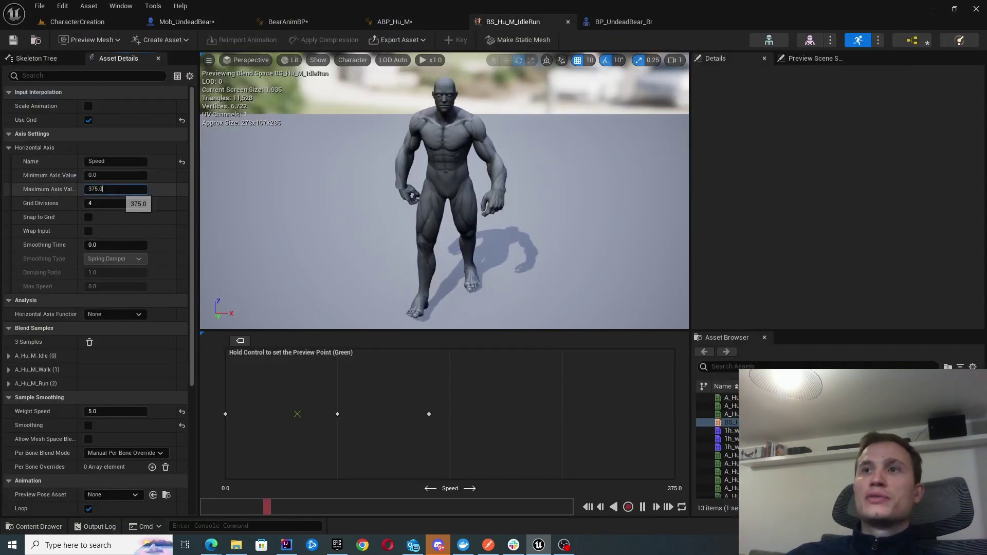
{"action": "key", "text": "ctrl+a"}
{"action": "type", "text": "2000"}
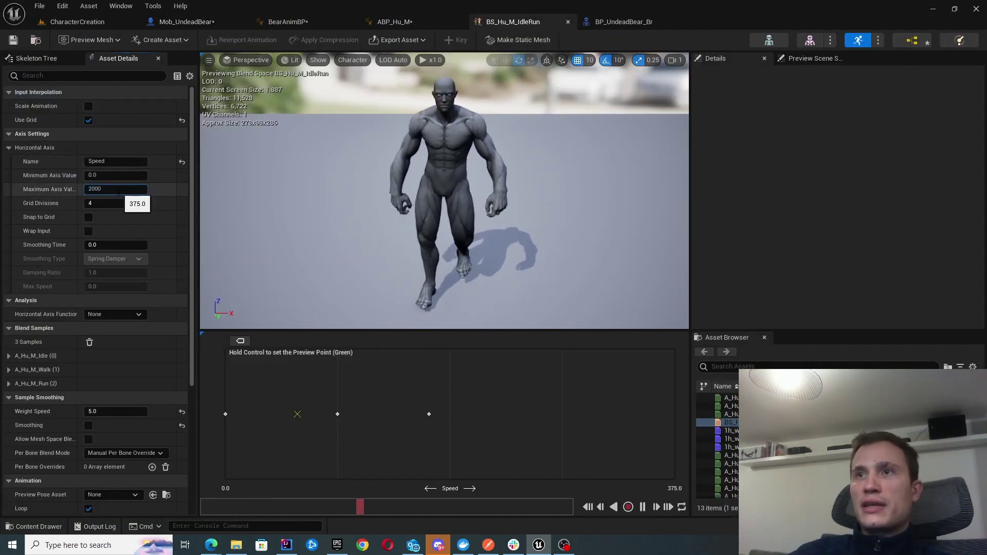
{"action": "key", "text": "Return"}
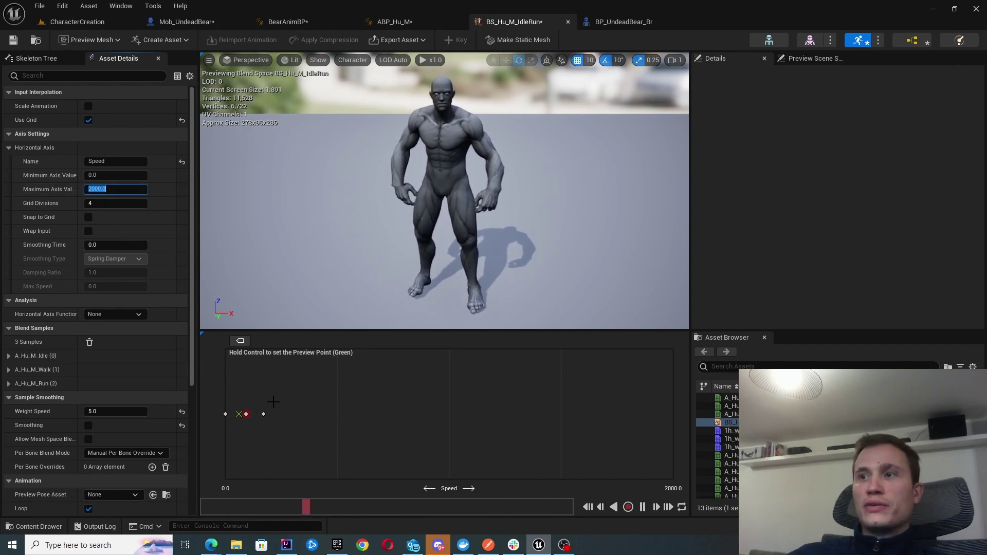
{"action": "left_click_drag", "start_coordinate": [263, 414], "coordinate": [623, 413]}
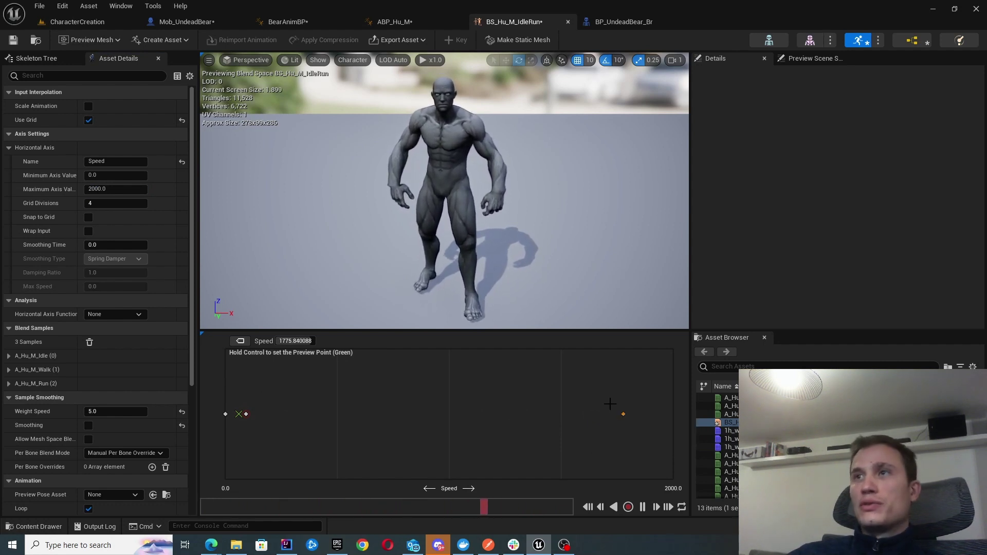
Play the CharacterCreation level as testChar2, run the character back and forth to test the stretched blend space, and end the preview.
{"action": "left_click", "coordinate": [77, 22]}
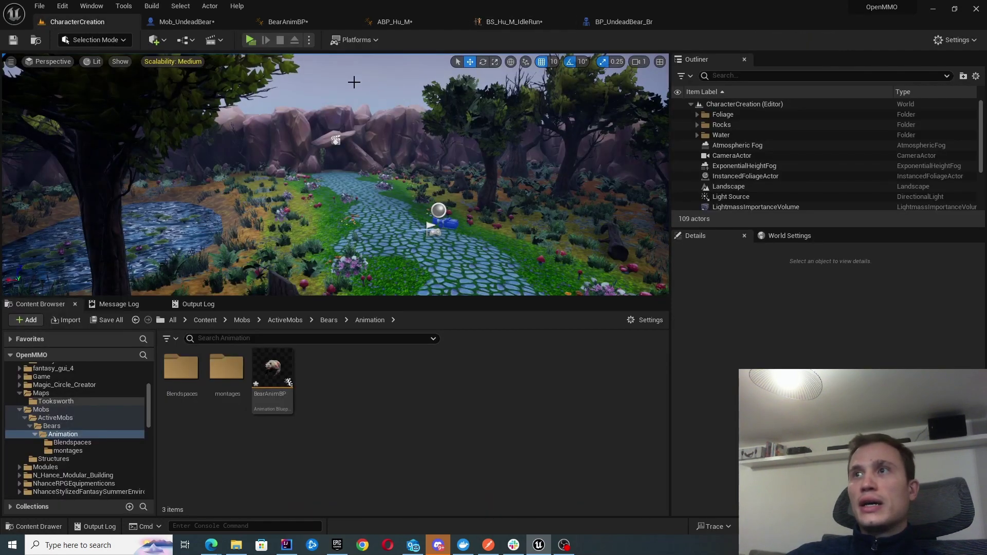
{"action": "left_click", "coordinate": [256, 40]}
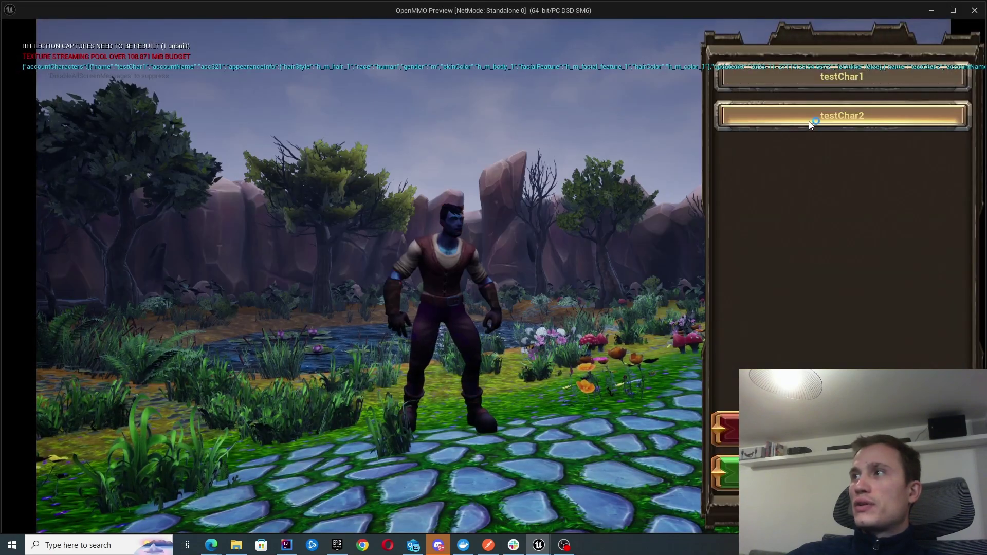
{"action": "left_click", "coordinate": [810, 123]}
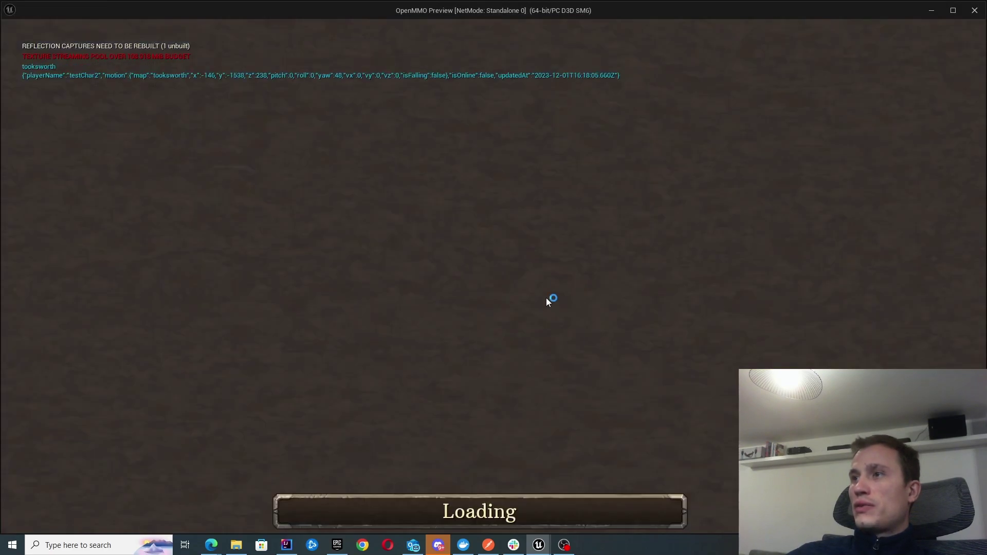
{"action": "key", "text": "d"}
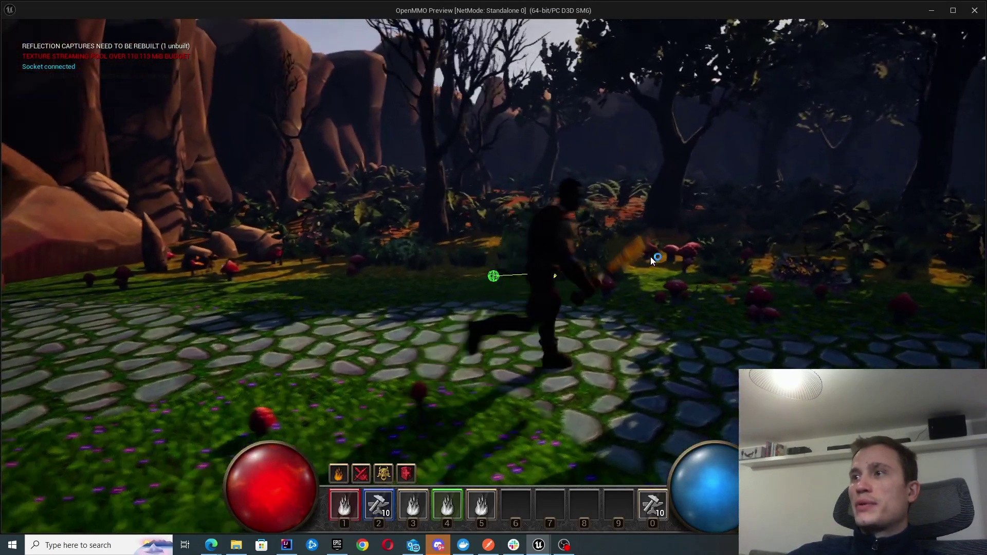
{"action": "key", "text": "w"}
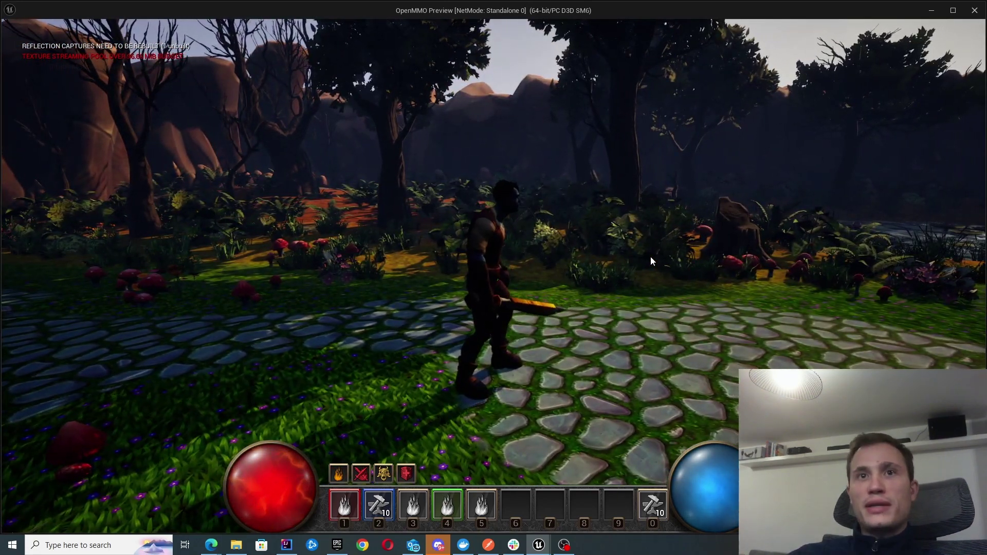
{"action": "key", "text": "a"}
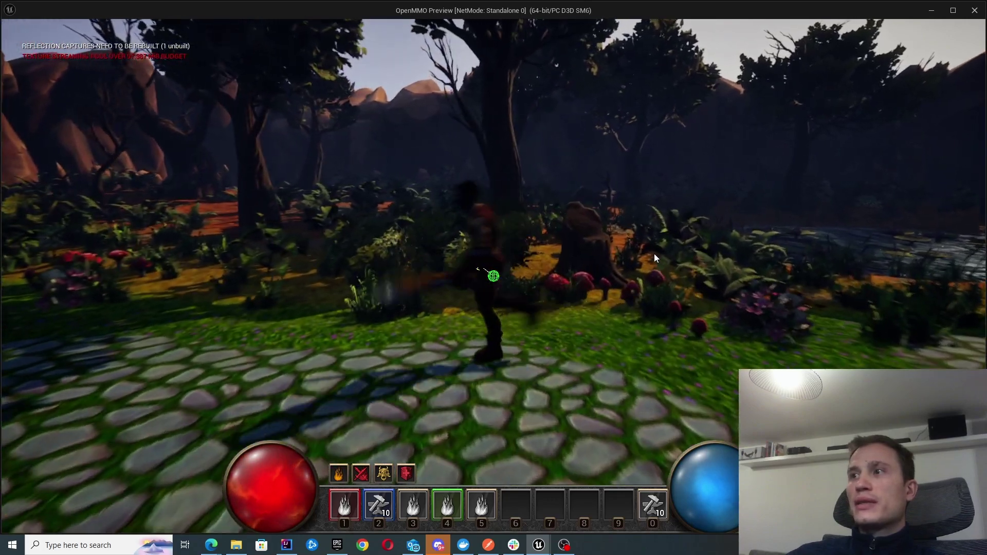
{"action": "key", "text": "d"}
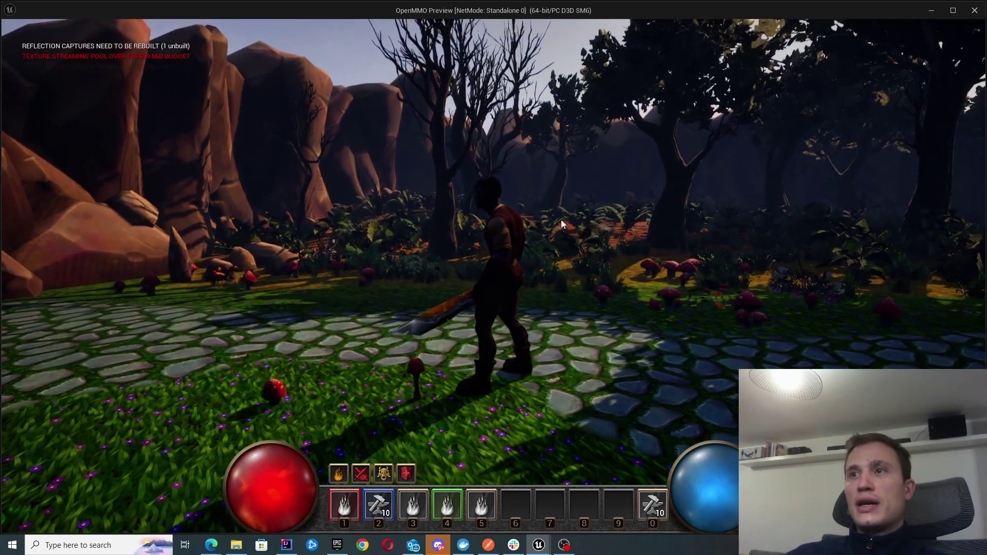
{"action": "key", "text": "Escape"}
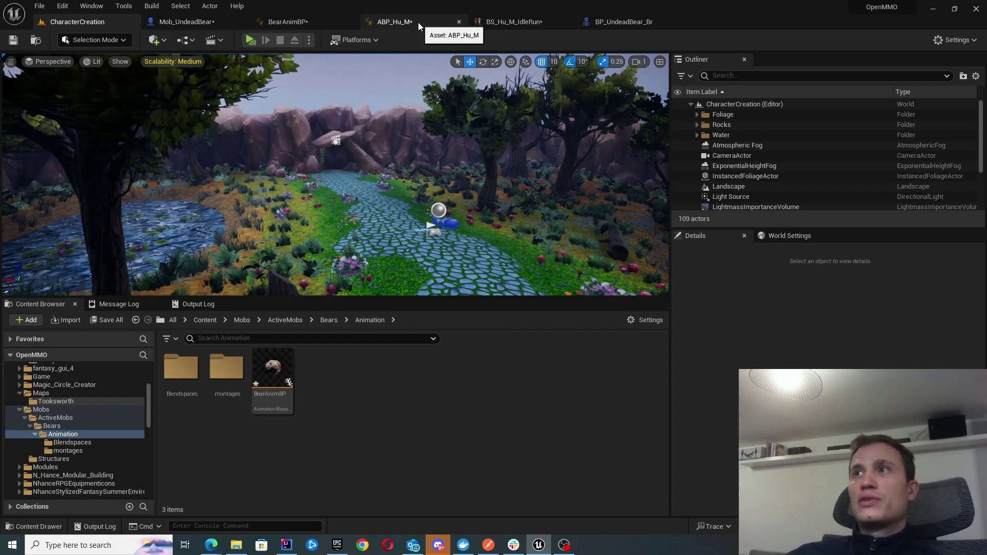
Set BS_Hu_M_IdleRun's Maximum Axis Value to 375 and the A_Hu_M_Run sample's speed to 175.
{"action": "left_click", "coordinate": [514, 21]}
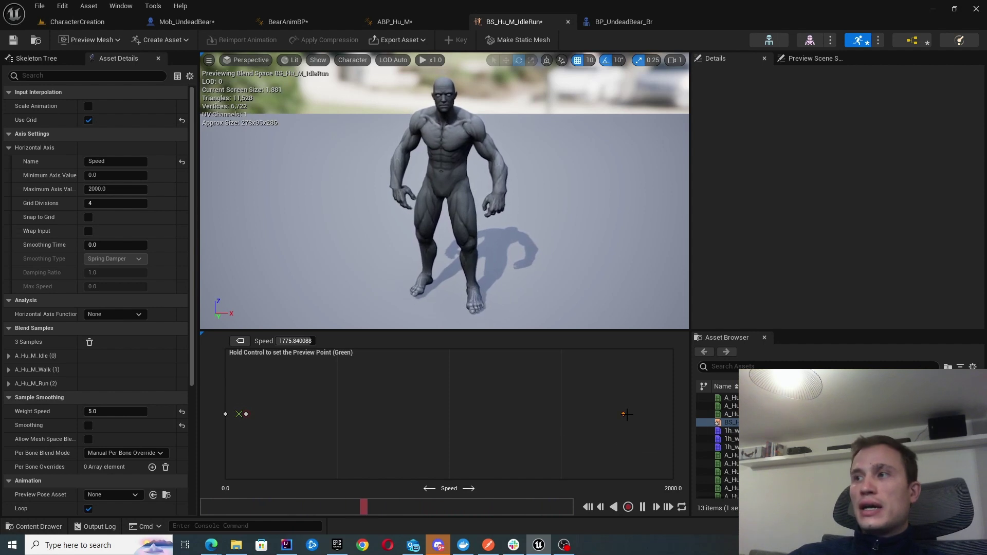
{"action": "left_click", "coordinate": [116, 190]}
{"action": "type", "text": "375"}
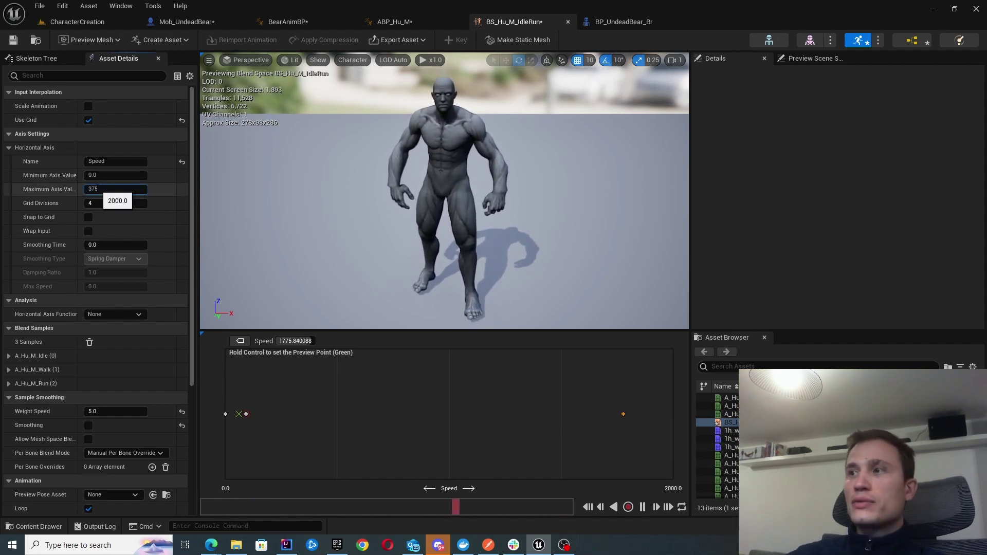
{"action": "key", "text": "Return"}
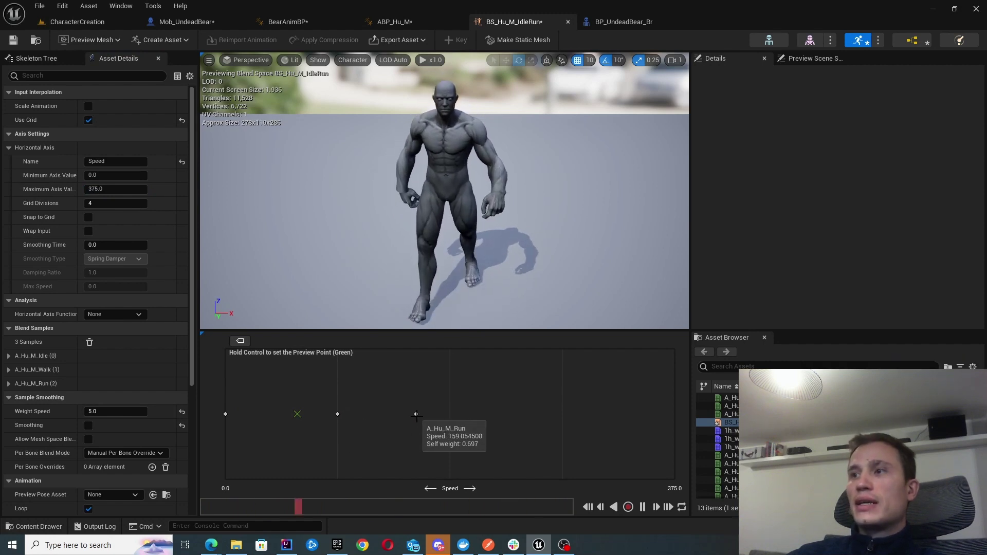
{"action": "right_click", "coordinate": [441, 414]}
{"action": "left_click", "coordinate": [540, 337]}
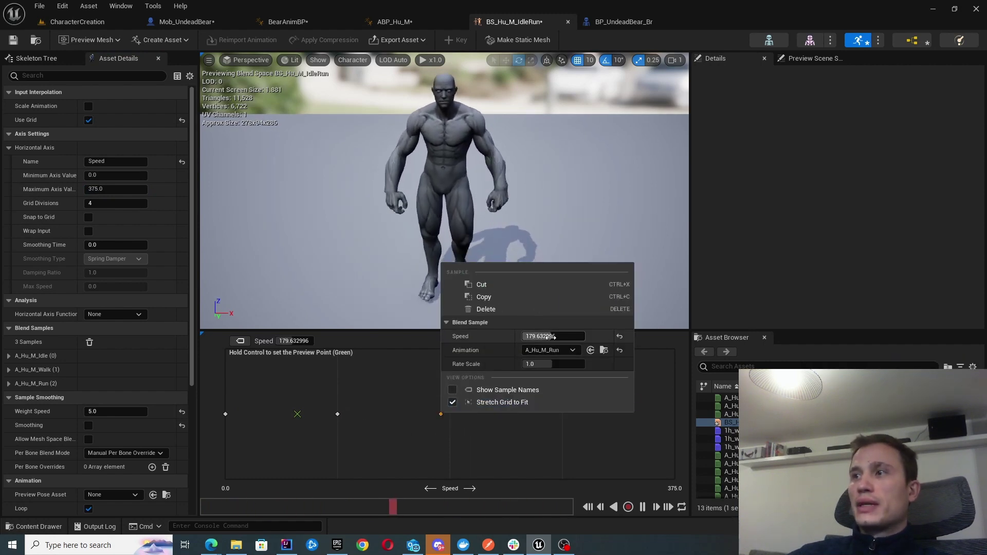
{"action": "type", "text": "175"}
{"action": "key", "text": "Return"}
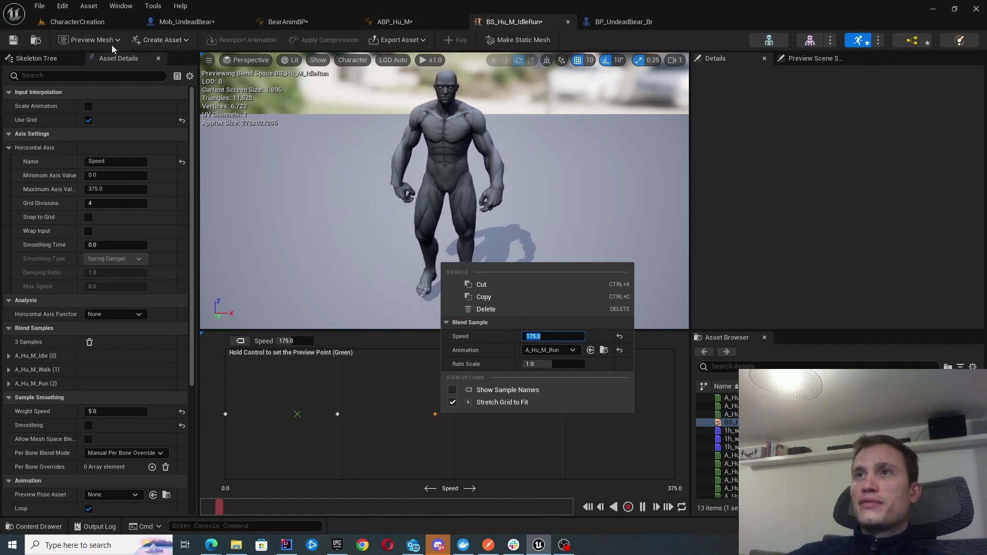
Start a new game preview from Mob_UndeadBear, enter as testChar2, and run the character to check the corrected run animation.
{"action": "left_click", "coordinate": [180, 22]}
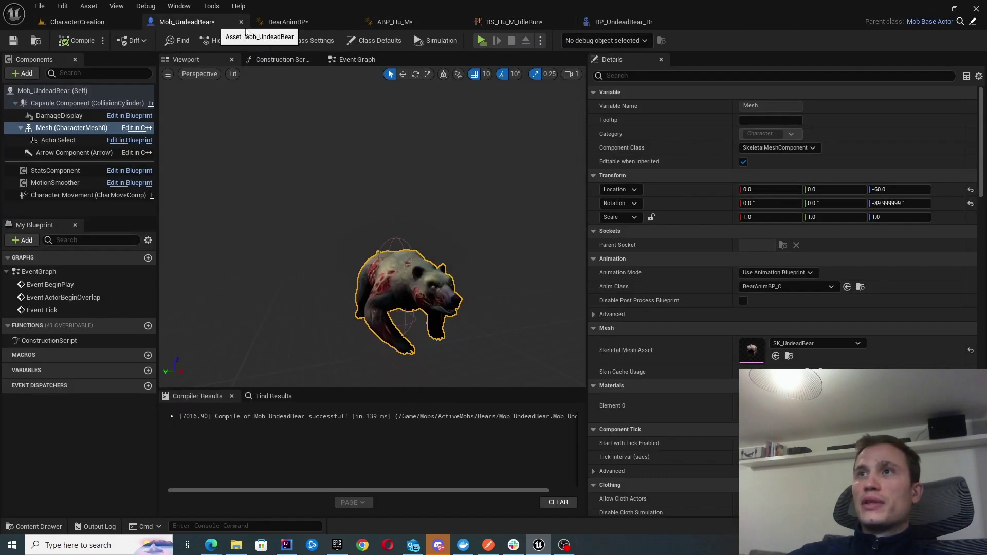
{"action": "left_click", "coordinate": [482, 46]}
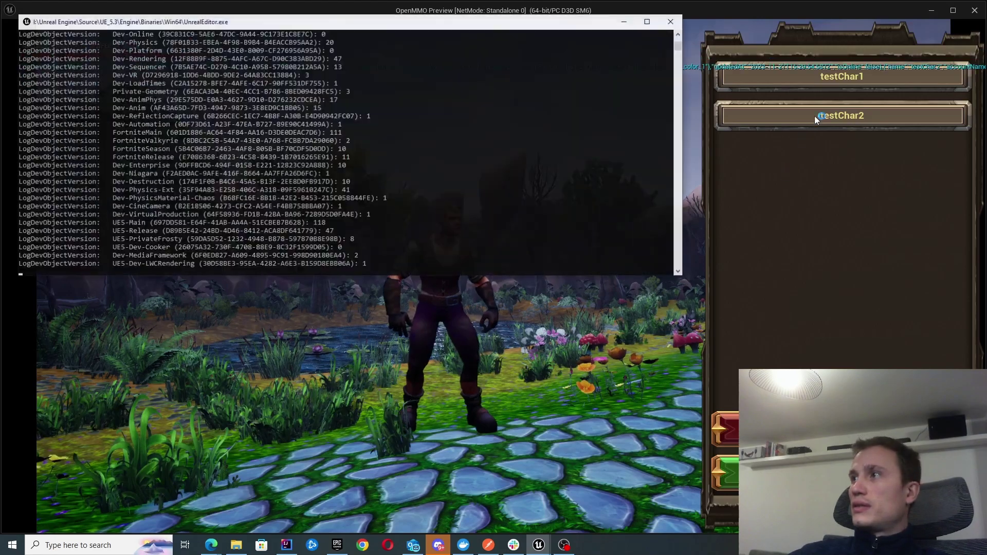
{"action": "left_click", "coordinate": [815, 115]}
{"action": "left_click", "coordinate": [727, 472]}
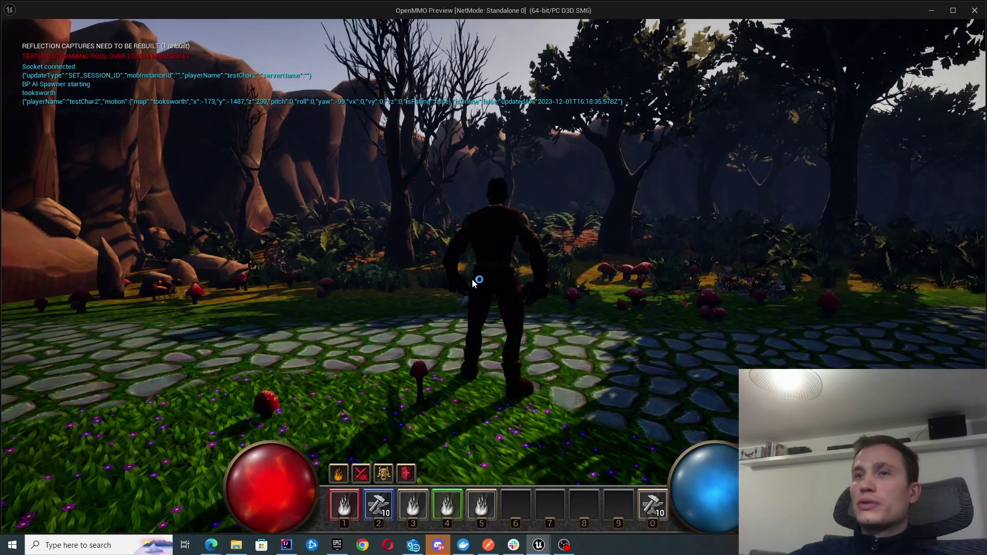
{"action": "key", "text": "w"}
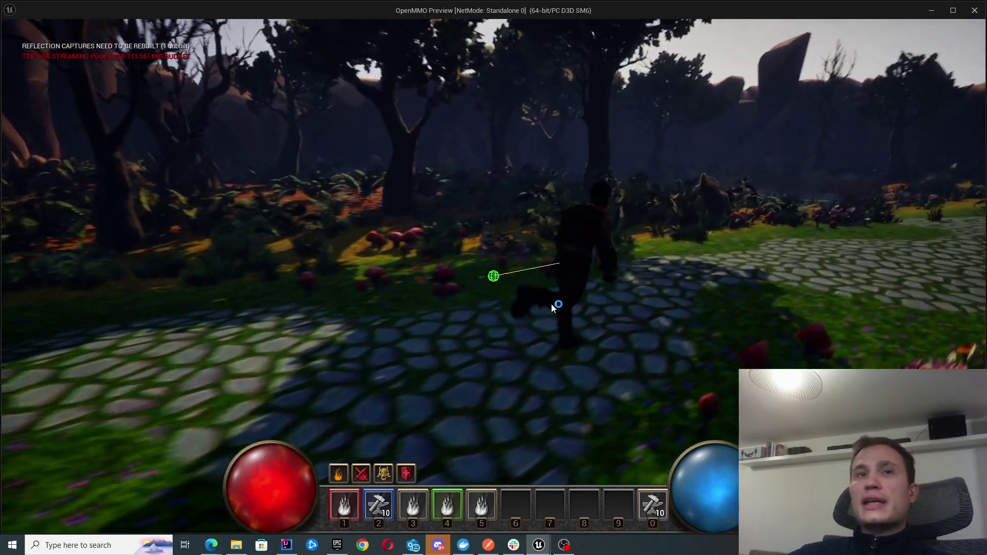